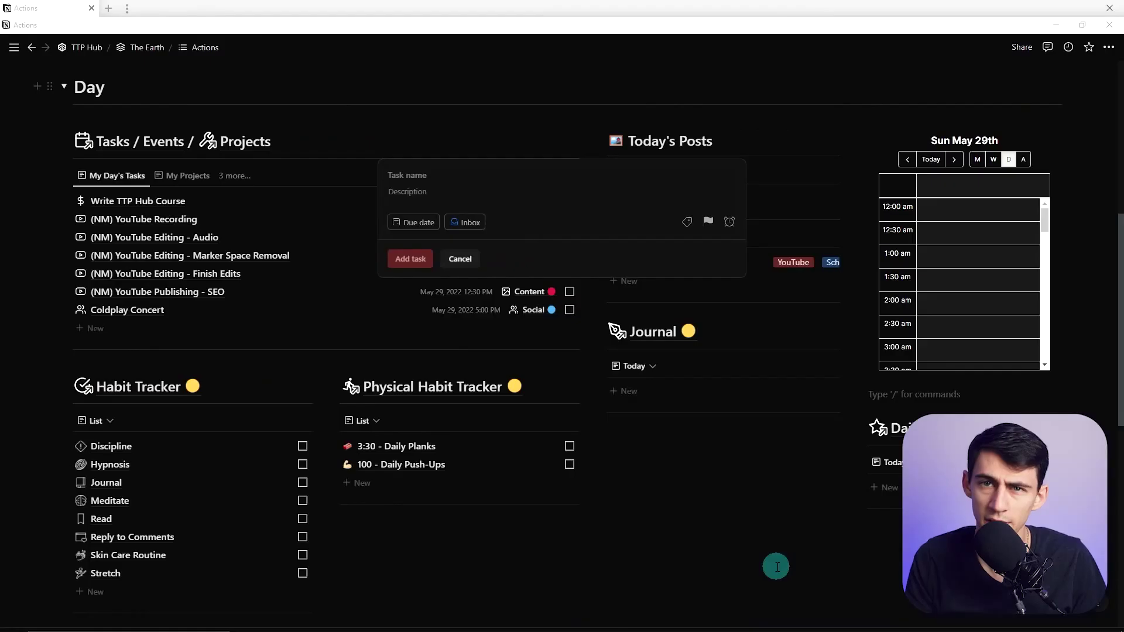
Quick-add the Todoist task 'This task example for' to the Rise Productive project.
type("This ")
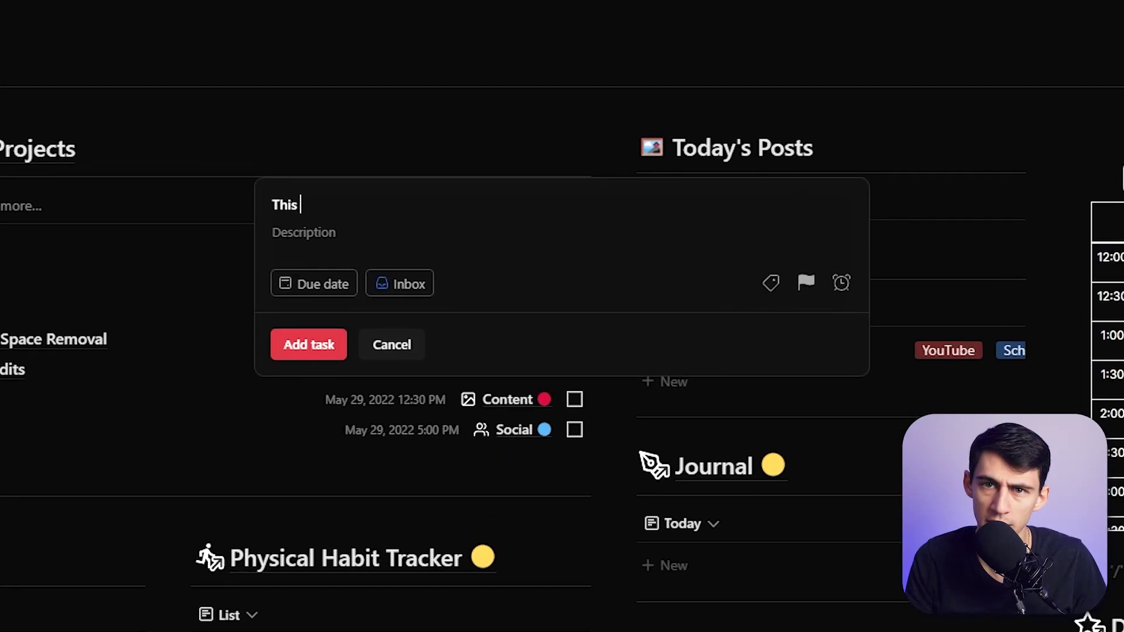
type("task example for #r")
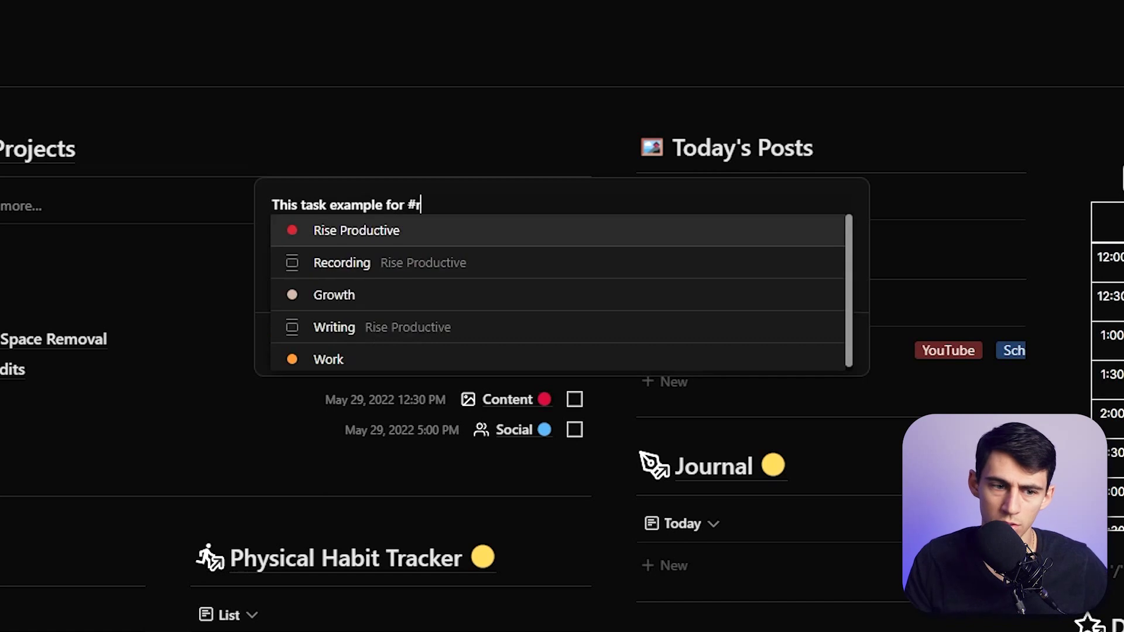
key("Return")
key("Return")
left_click(153, 219)
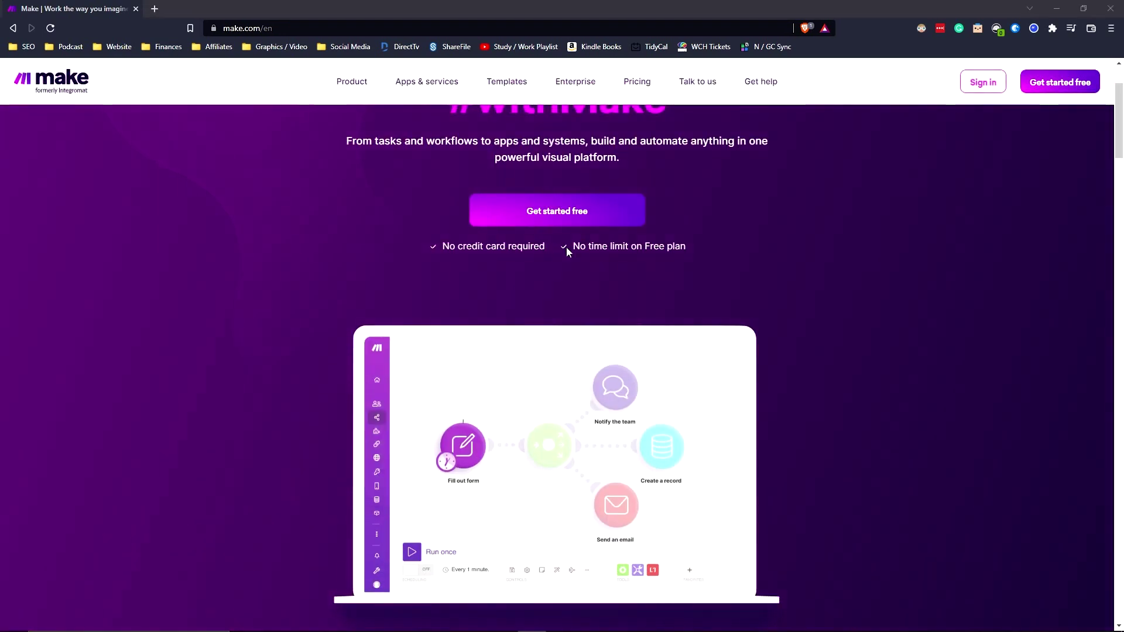
scroll(731, 273, "down", 10)
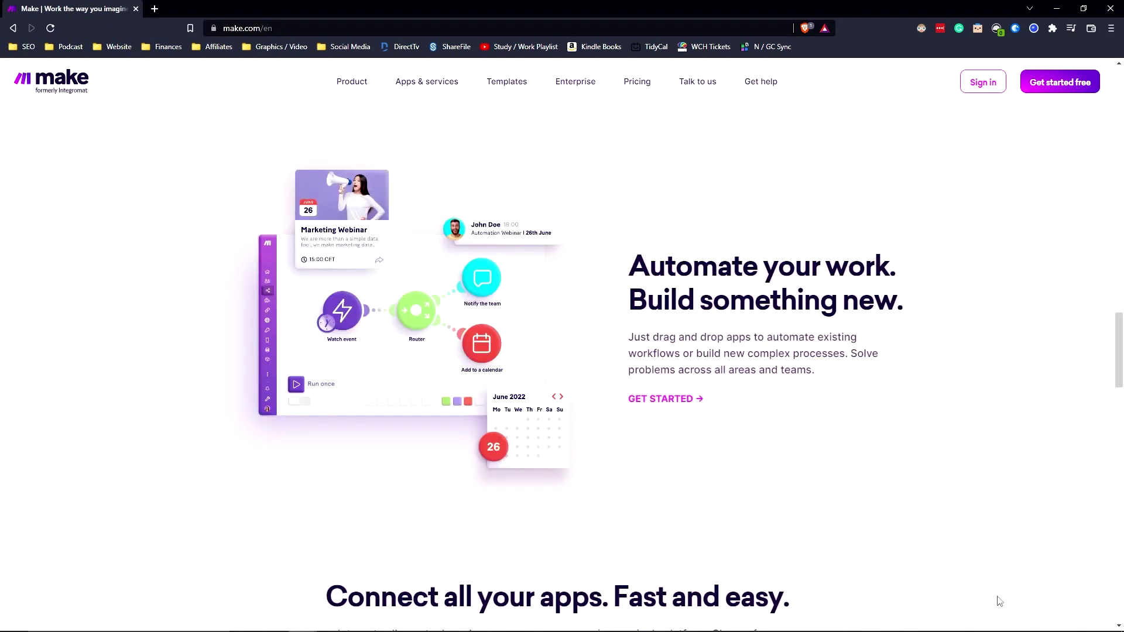
scroll(994, 541, "down", 7)
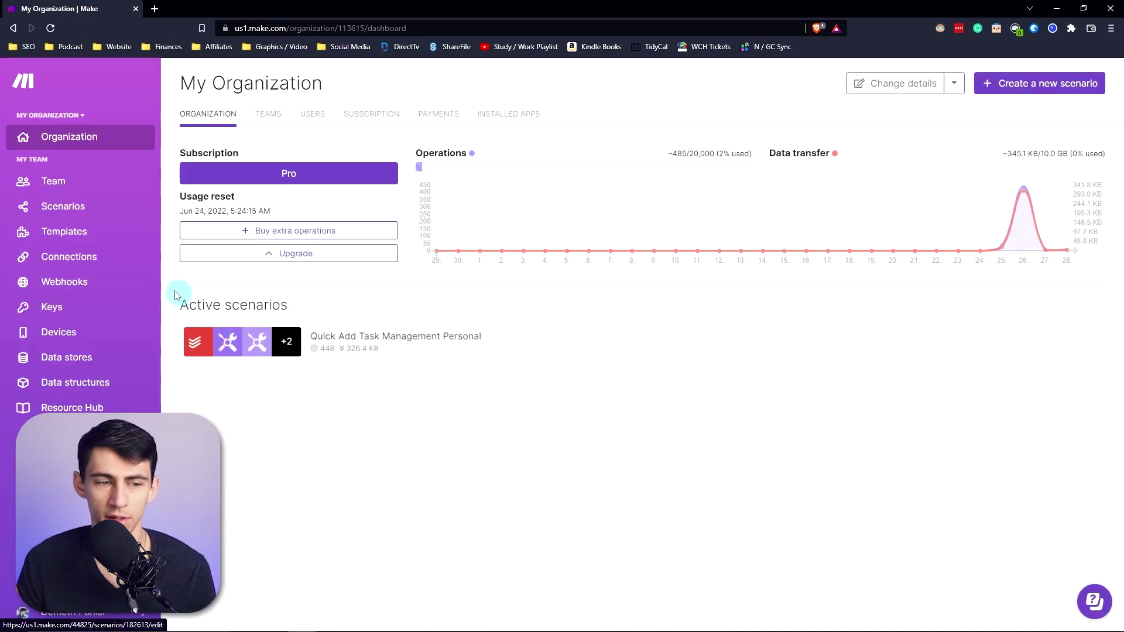
Open the Quick Add Task Management Example scenario from the organization dashboard.
left_click(81, 219)
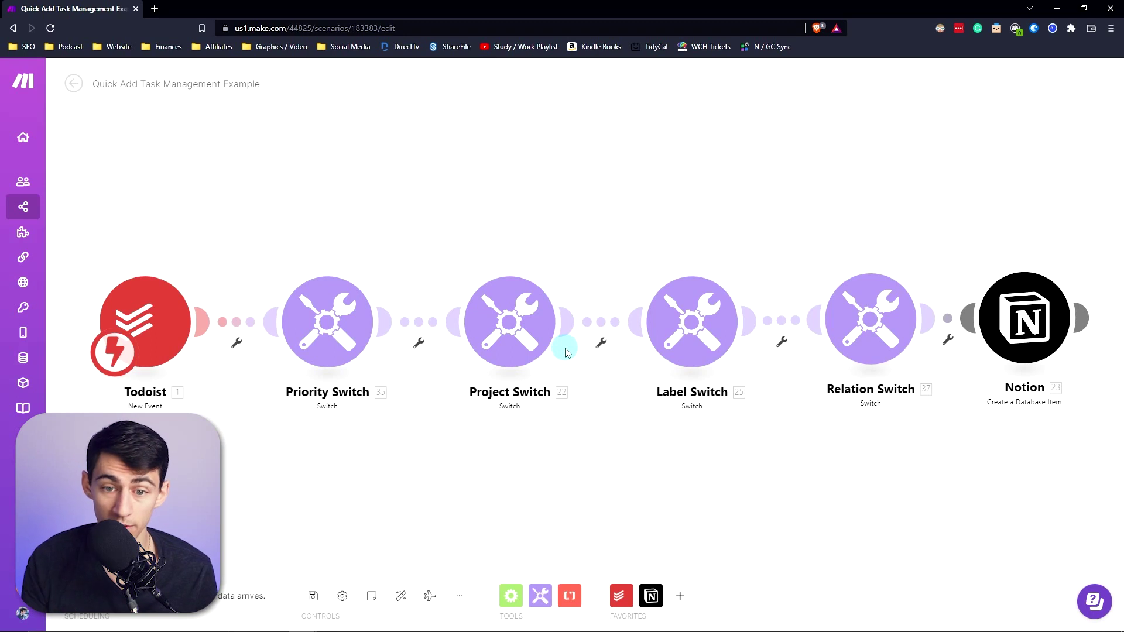
Review the Notion task database at full screen, then hide Notion.
key("alt+Tab")
double_click(557, 77)
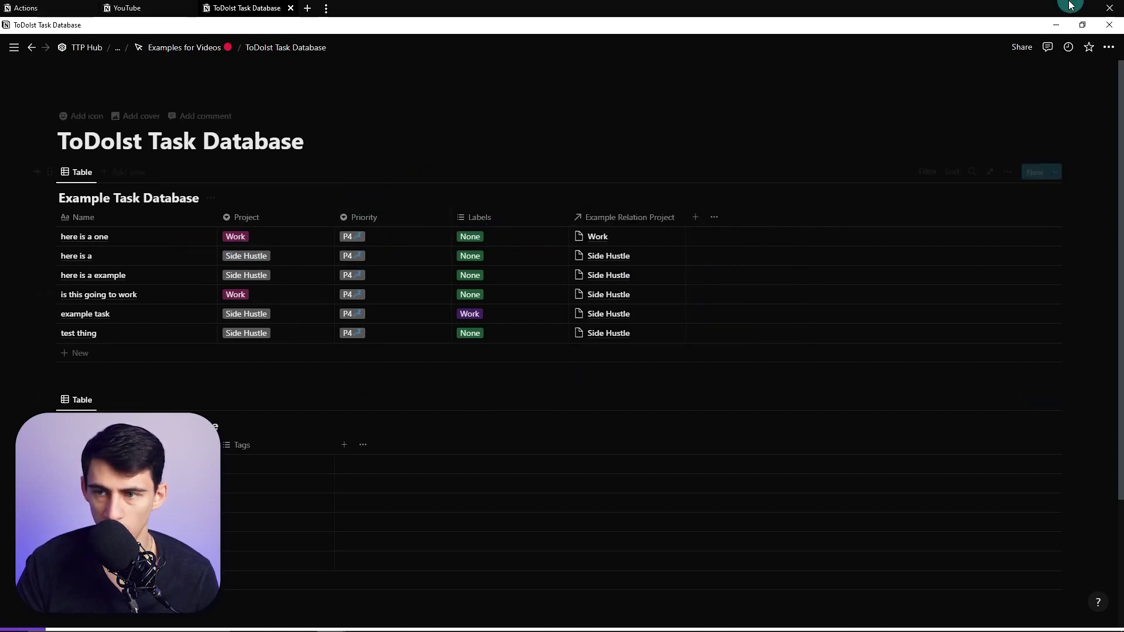
left_click(1054, 26)
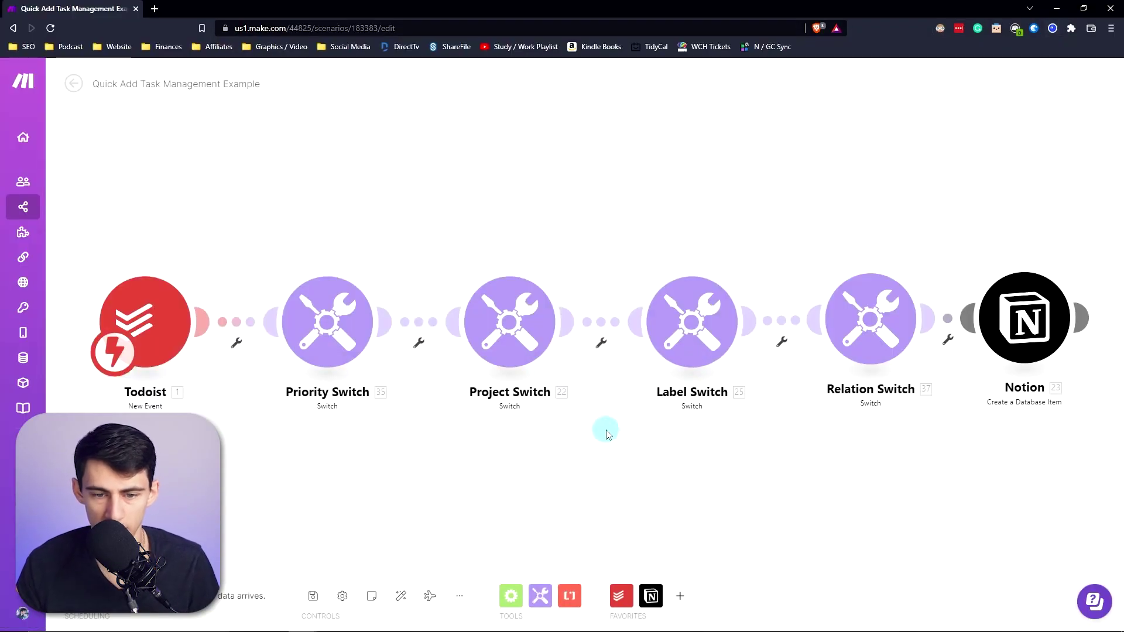
Quick-add the Todoist task 'task example' to the Rise Productive project.
key("ctrl+alt+a")
type("task example #Ri")
key("Return")
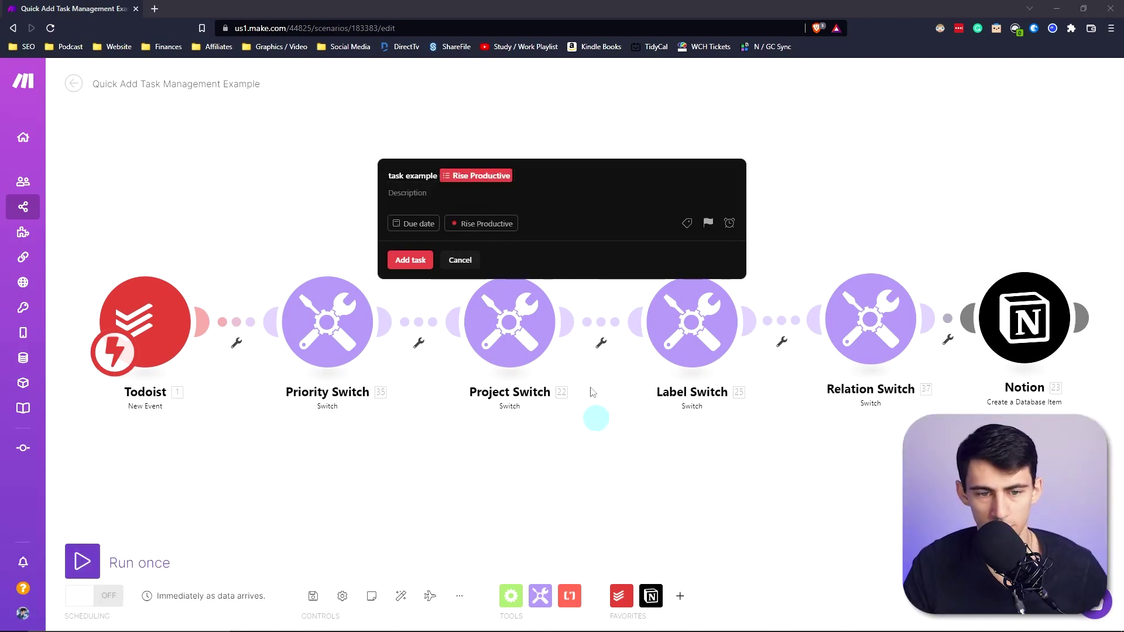
Run the example scenario once, waiting for new Todoist events, and discard the quick-add task.
left_click(96, 559)
left_click(284, 607)
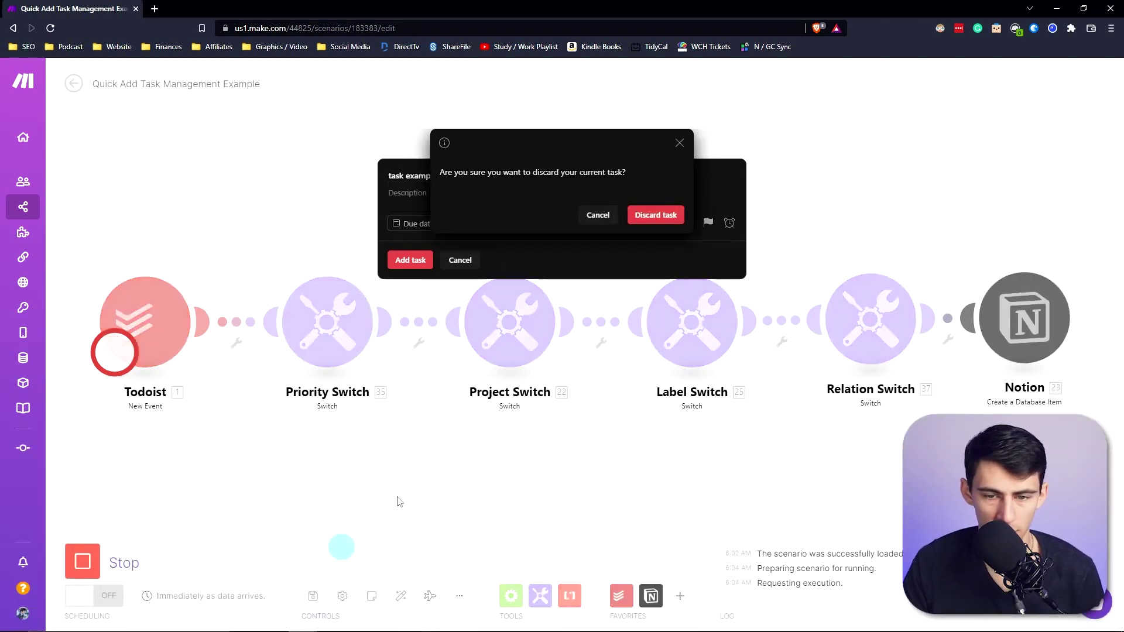
left_click(598, 215)
left_click(426, 260)
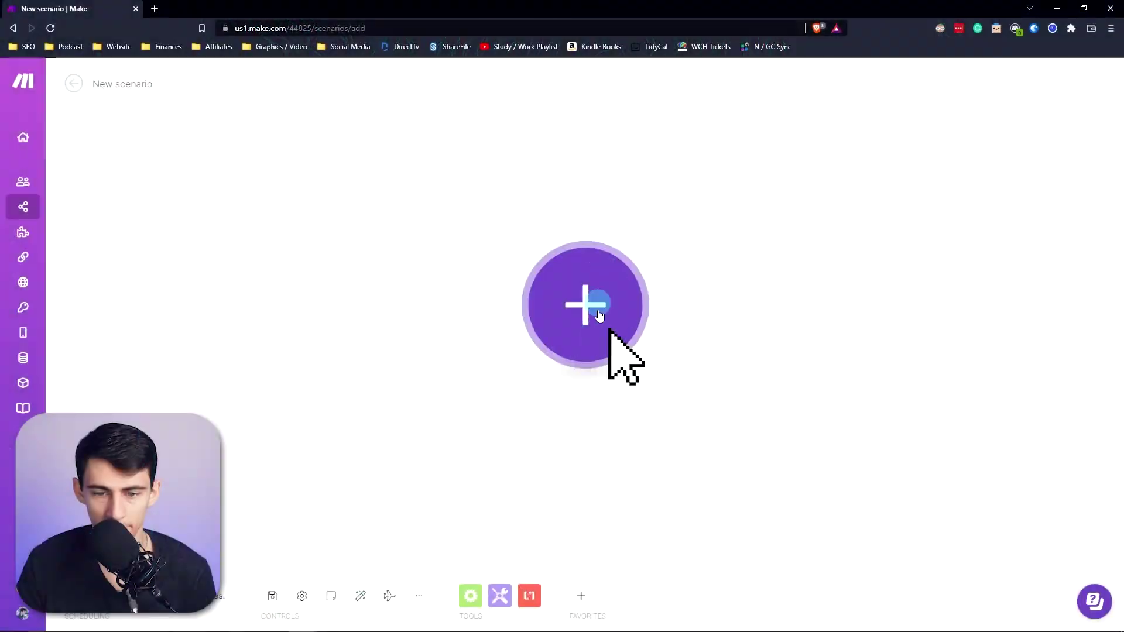
Add a Todoist New Event trigger whose My Todoist webhook watches Task added events.
left_click(597, 311)
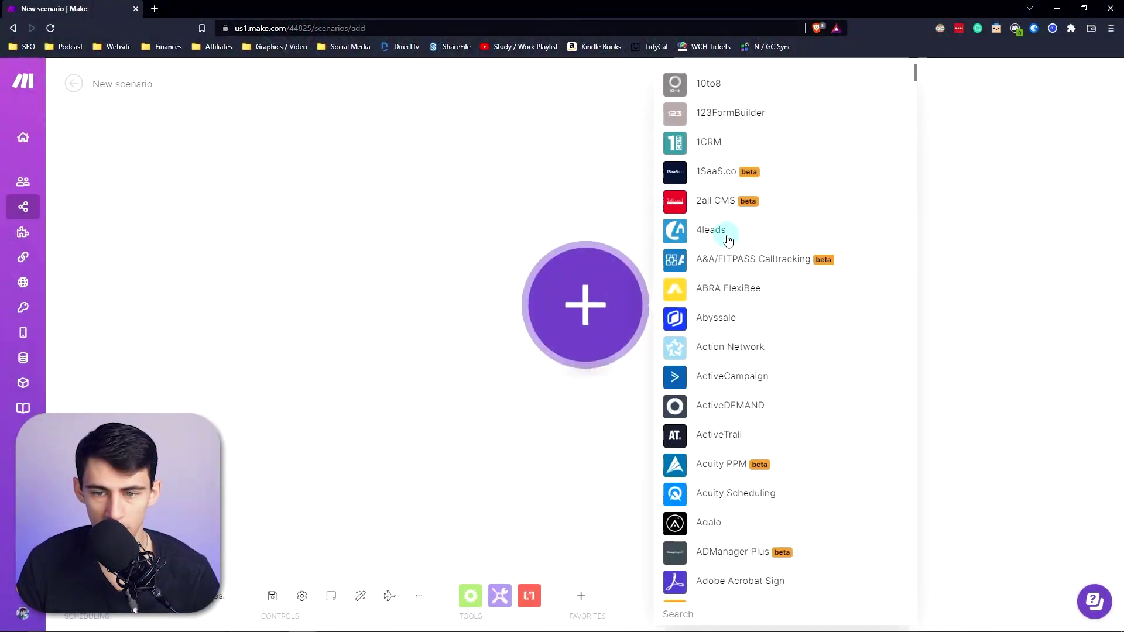
type("todoist")
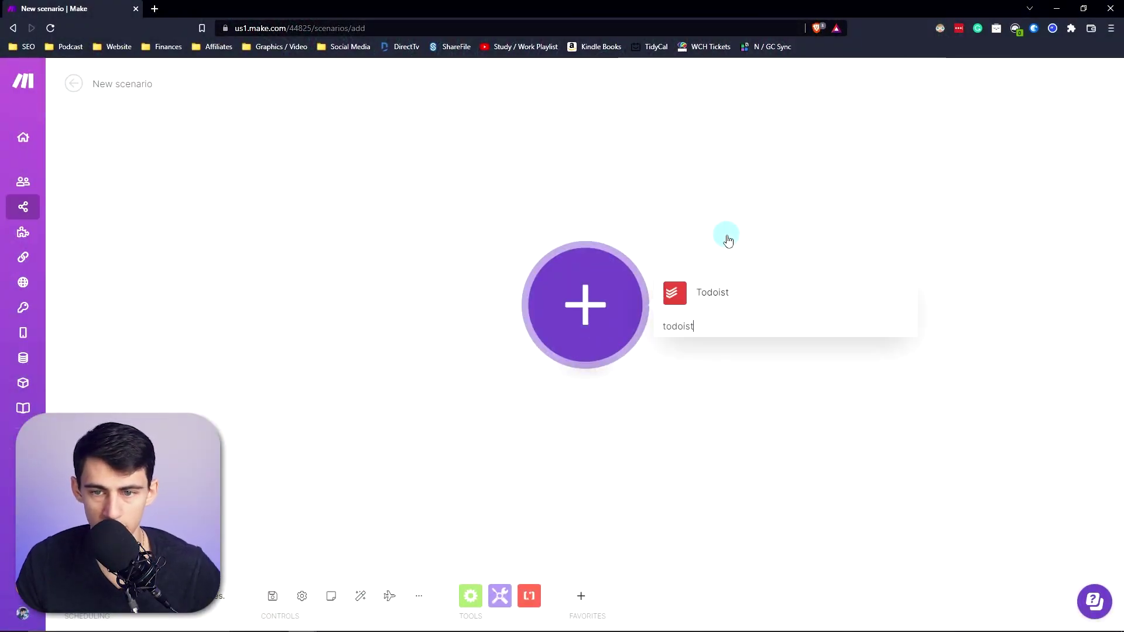
left_click(714, 291)
left_click(703, 94)
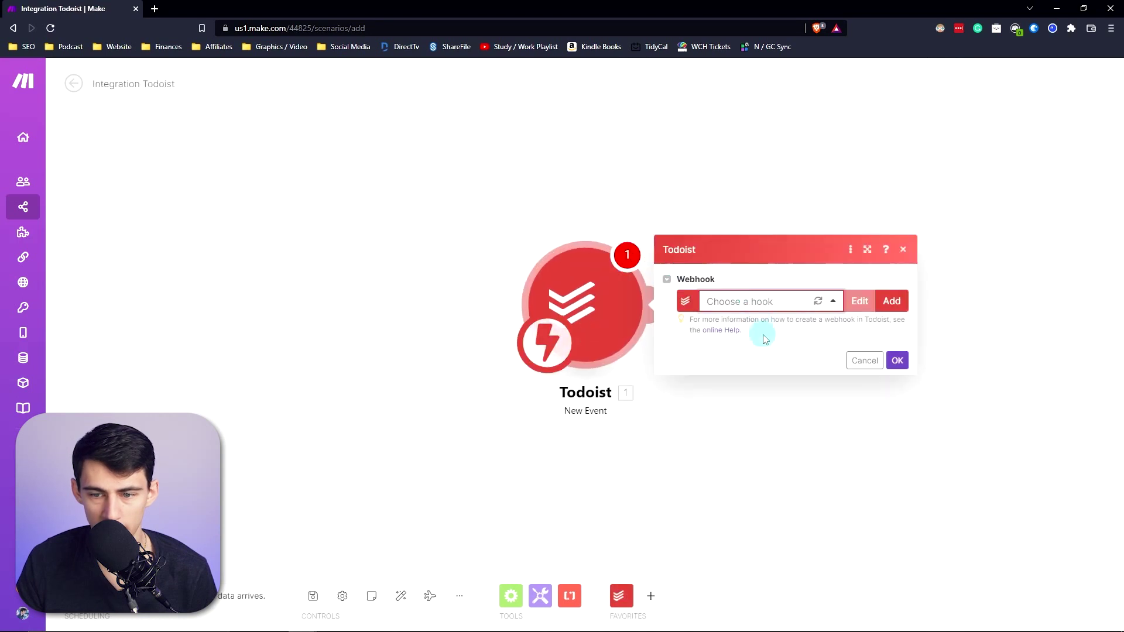
left_click(889, 301)
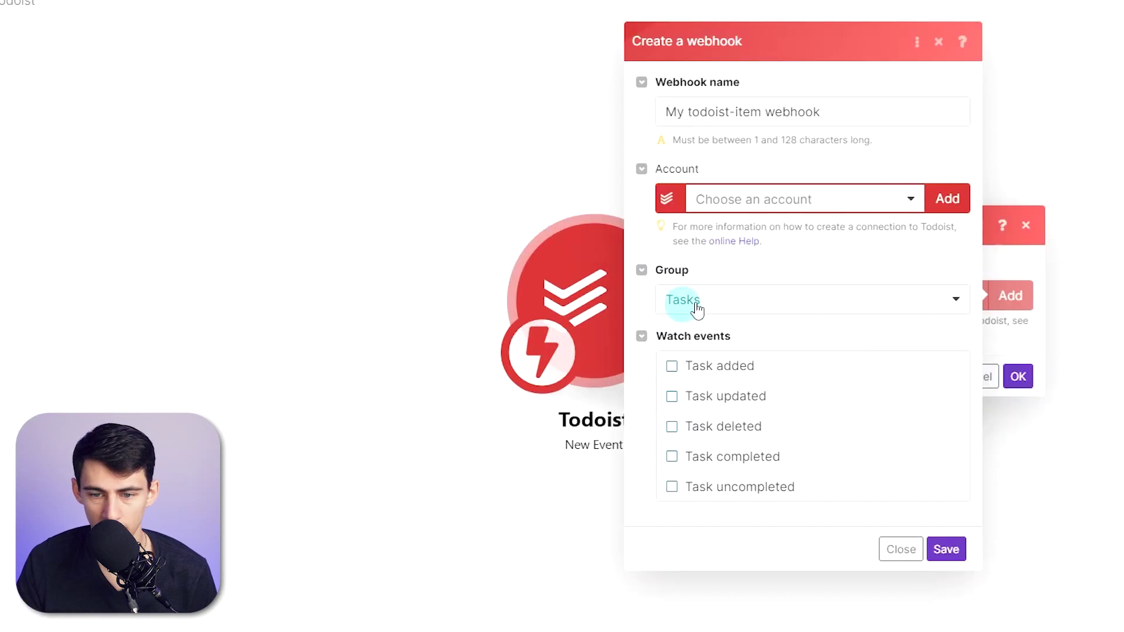
left_click(717, 232)
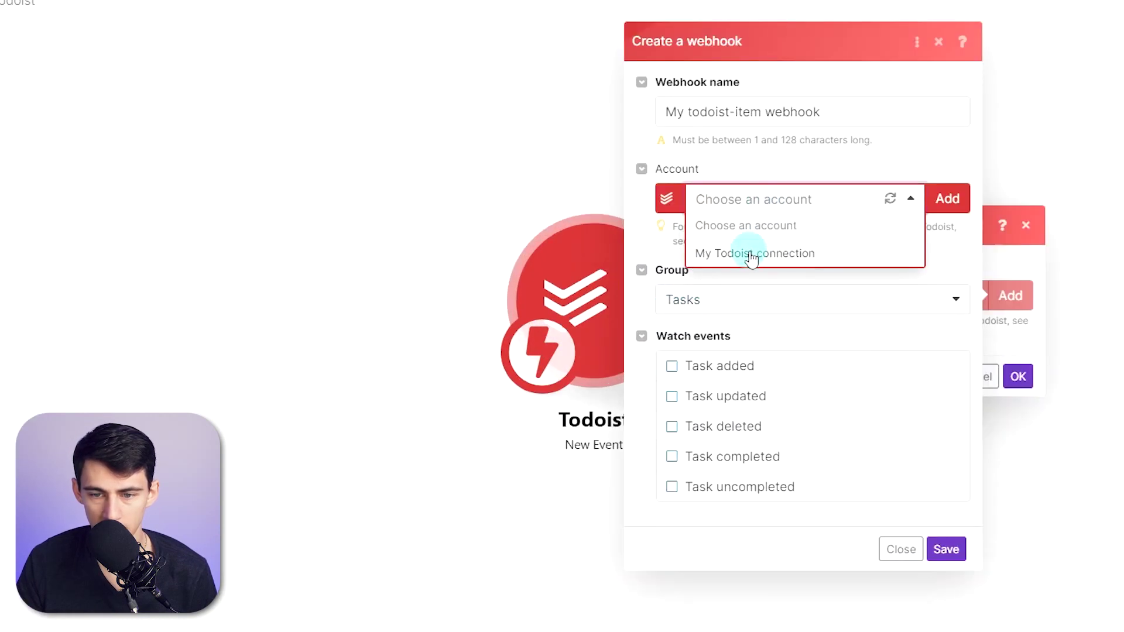
left_click(752, 258)
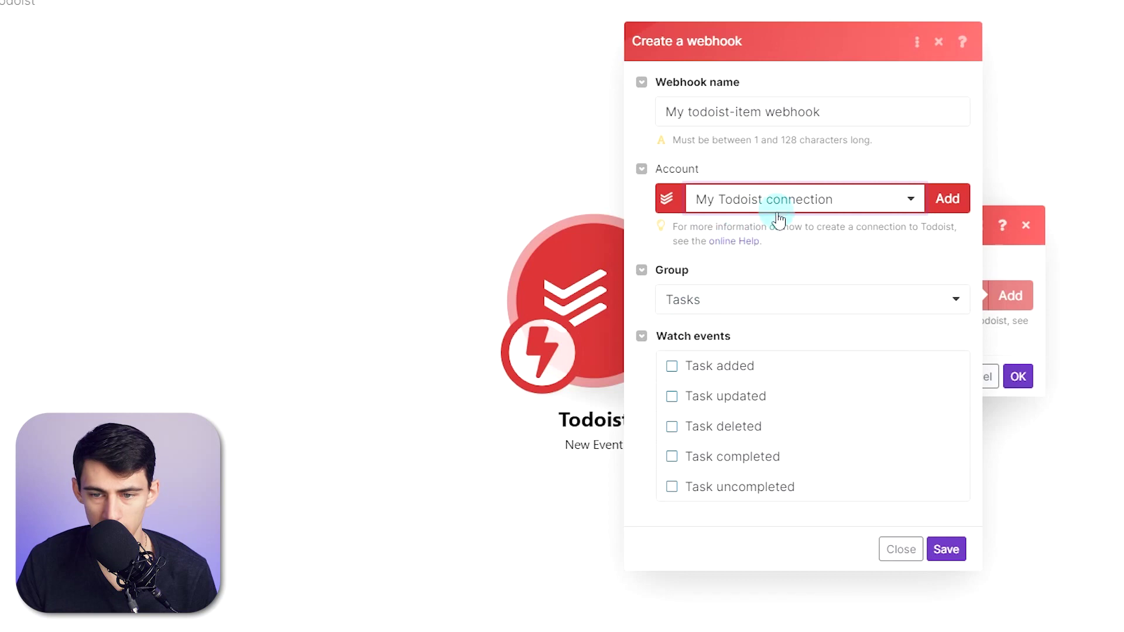
left_click(737, 378)
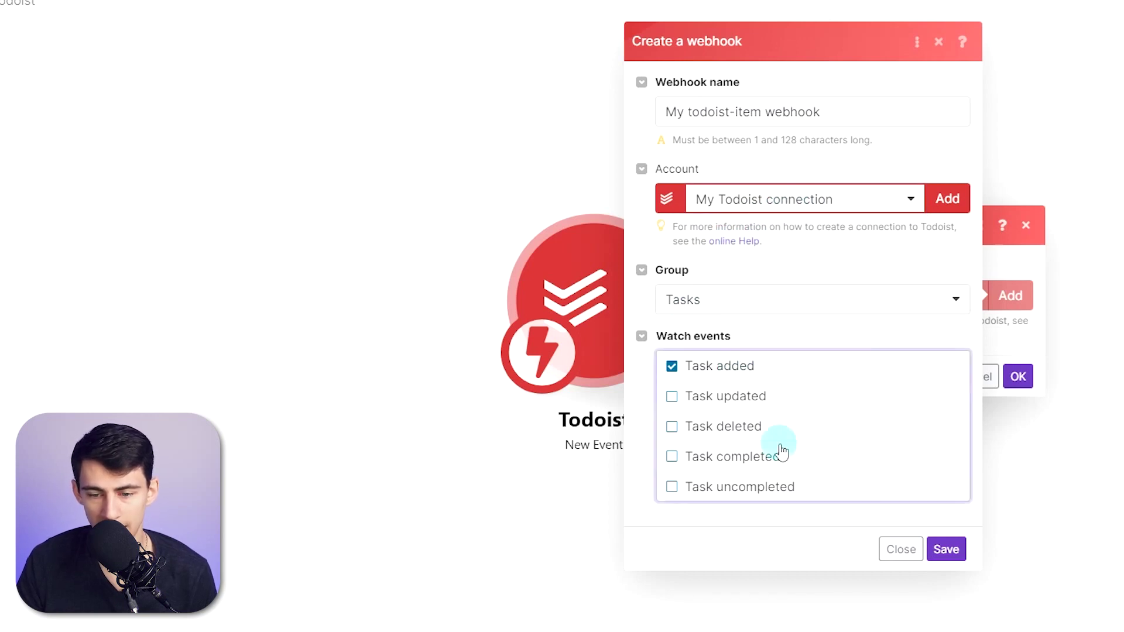
left_click(946, 551)
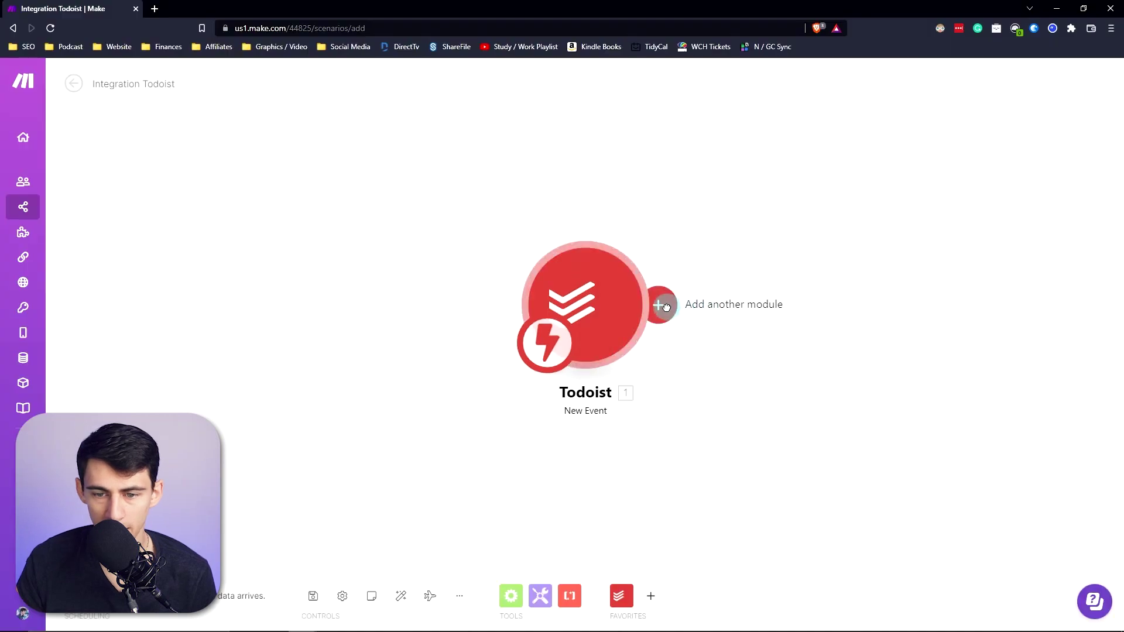
Add a Tools Switch module after the Todoist New Event trigger.
left_click(659, 304)
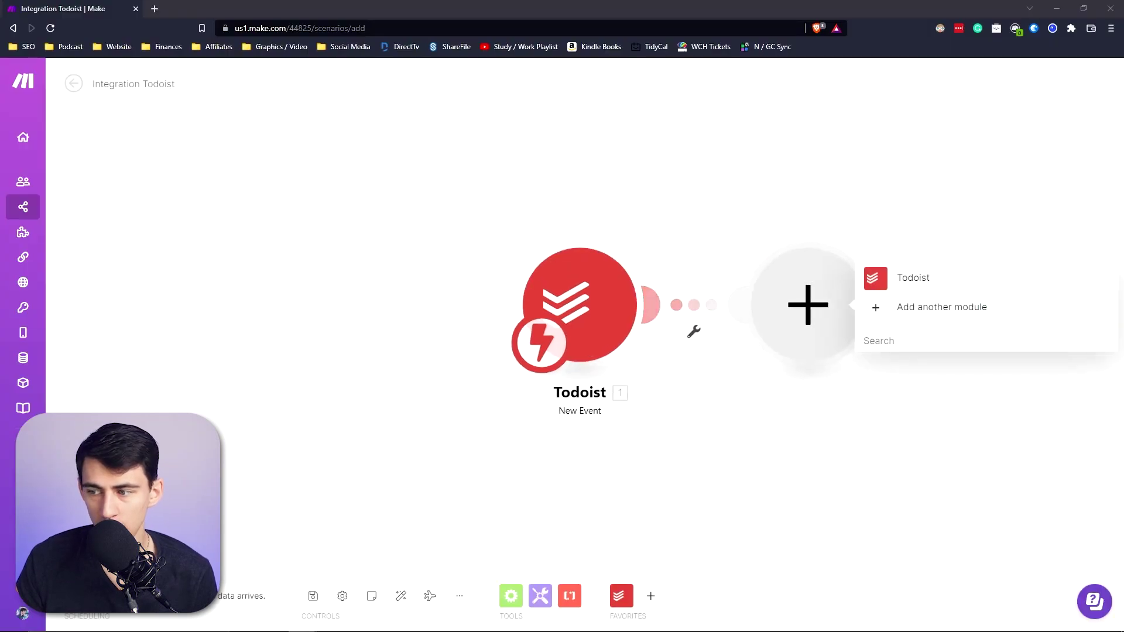
left_click(920, 339)
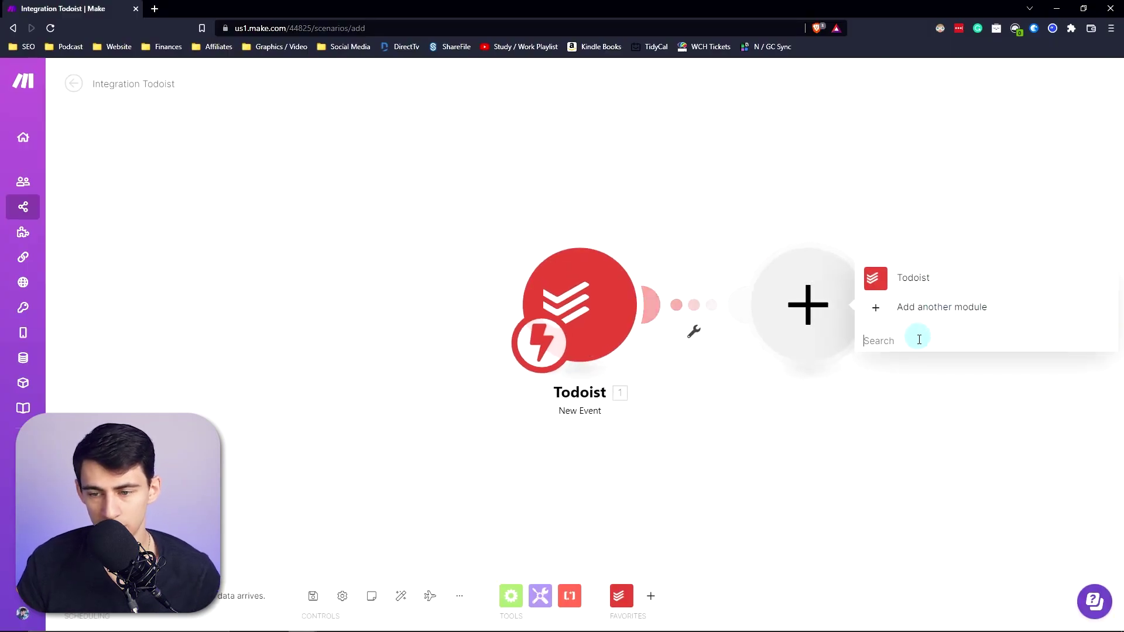
type("tools")
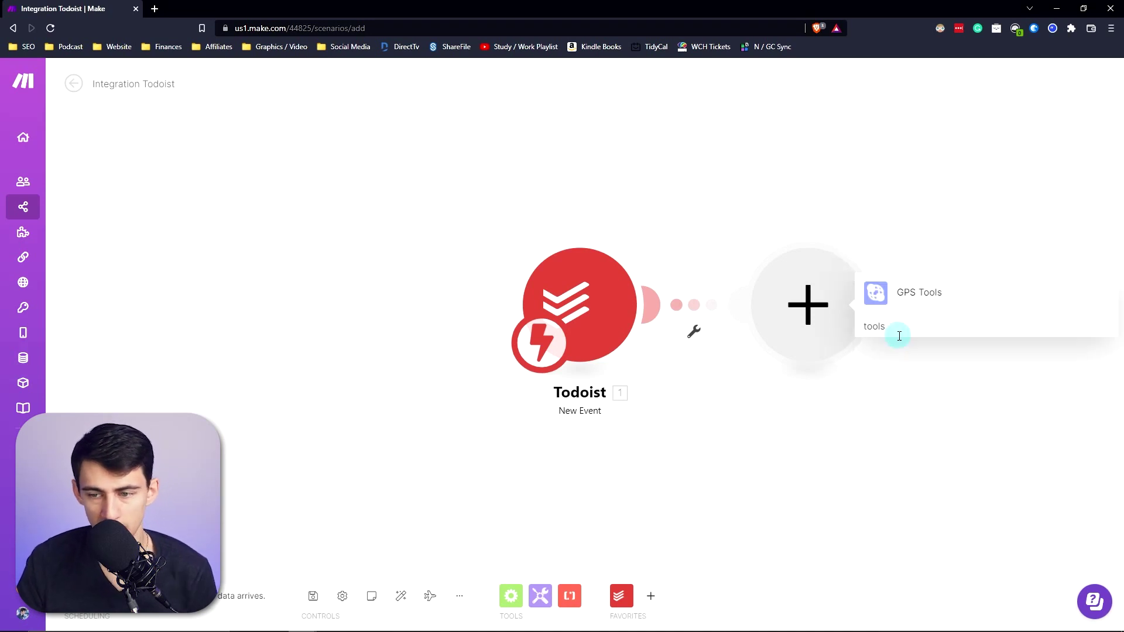
left_click(909, 293)
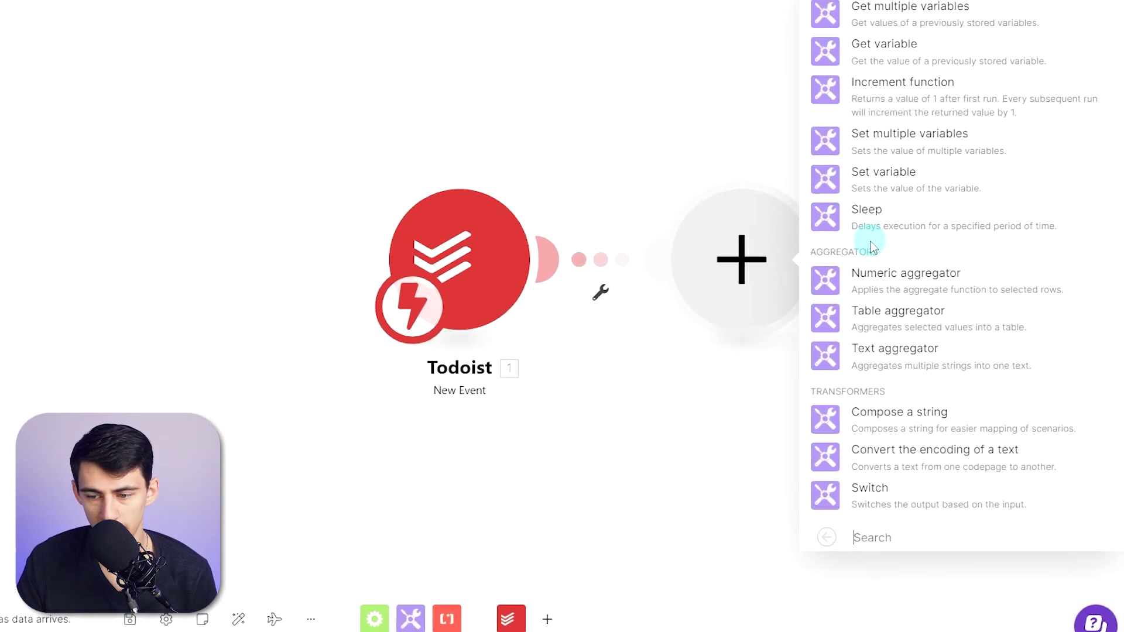
left_click(910, 487)
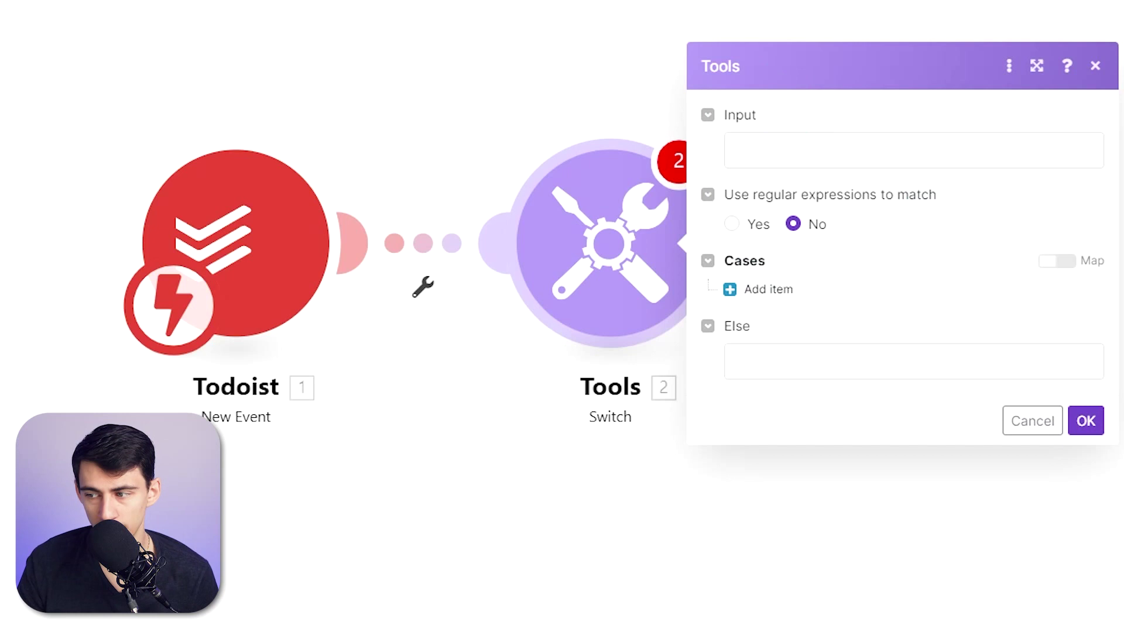
left_click(841, 140)
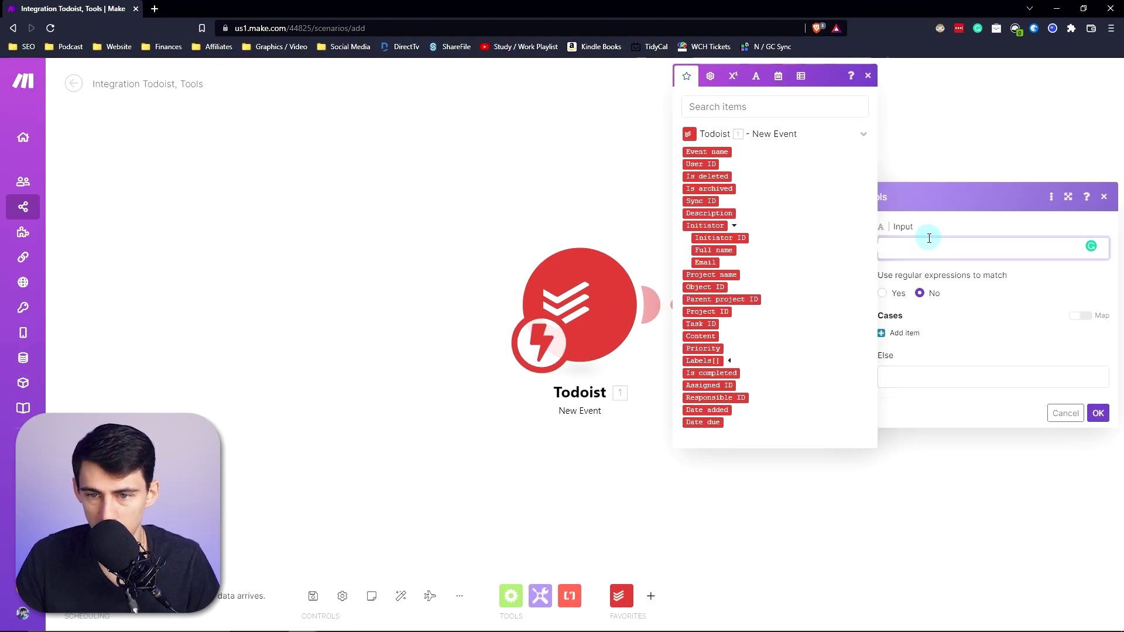
Feed the Todoist Priority into the switch and map priority 1 to P4.
left_click(709, 348)
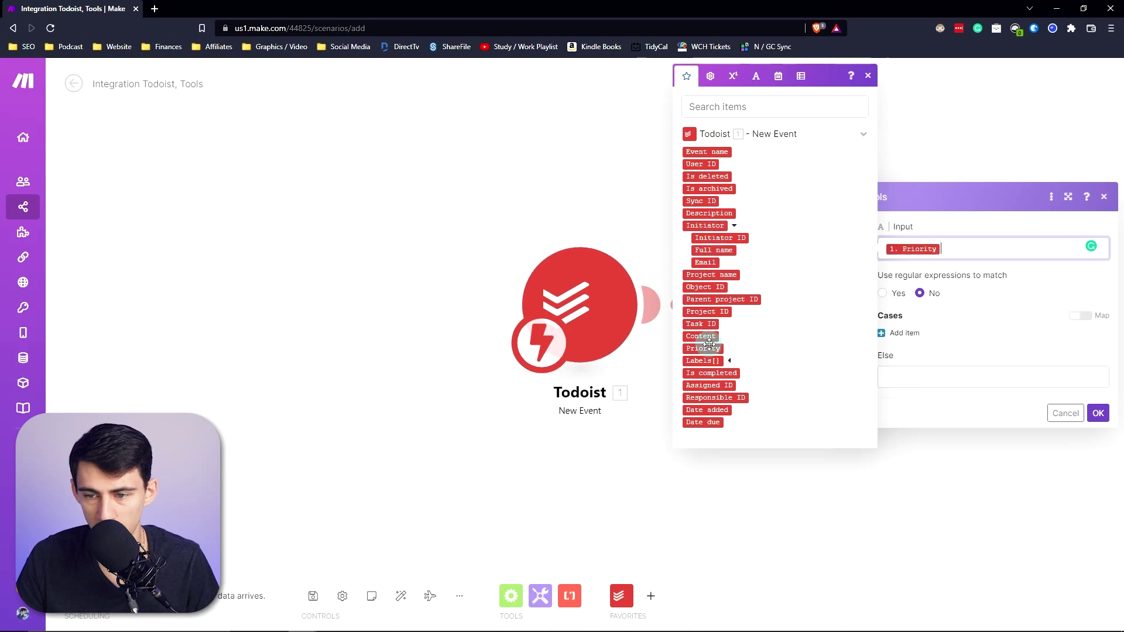
left_click(893, 332)
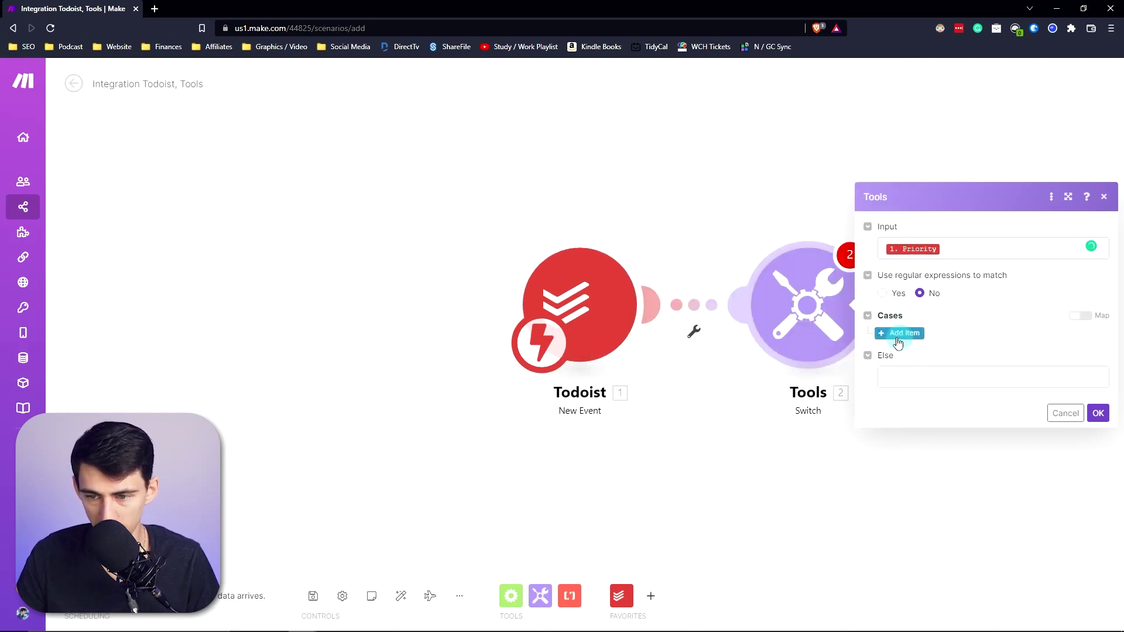
left_click(899, 341)
left_click(931, 304)
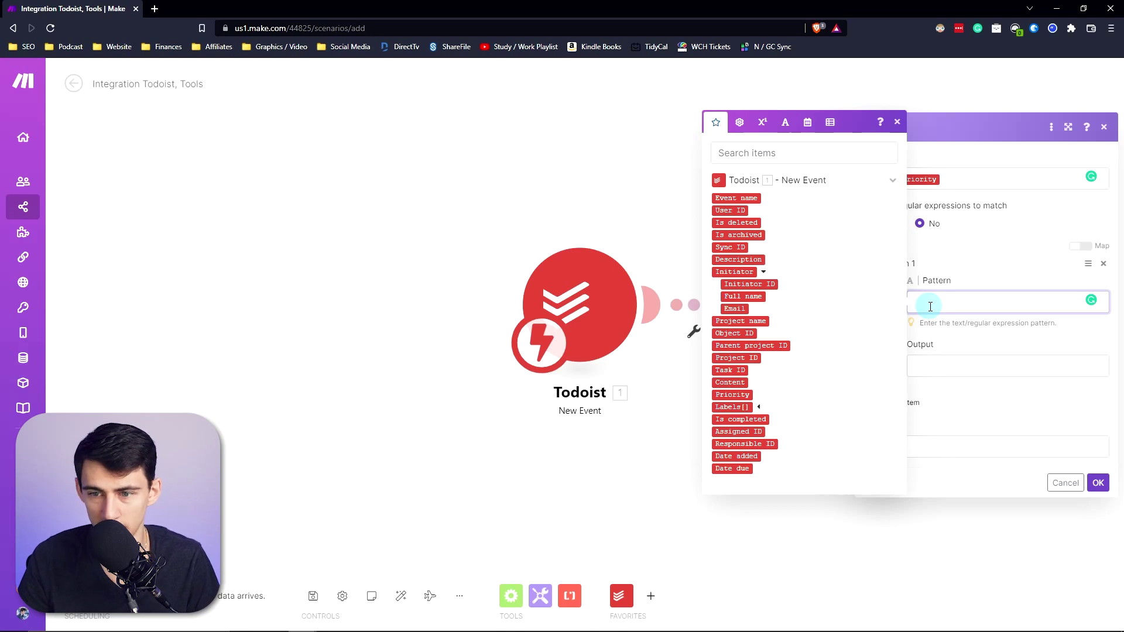
left_click(977, 361)
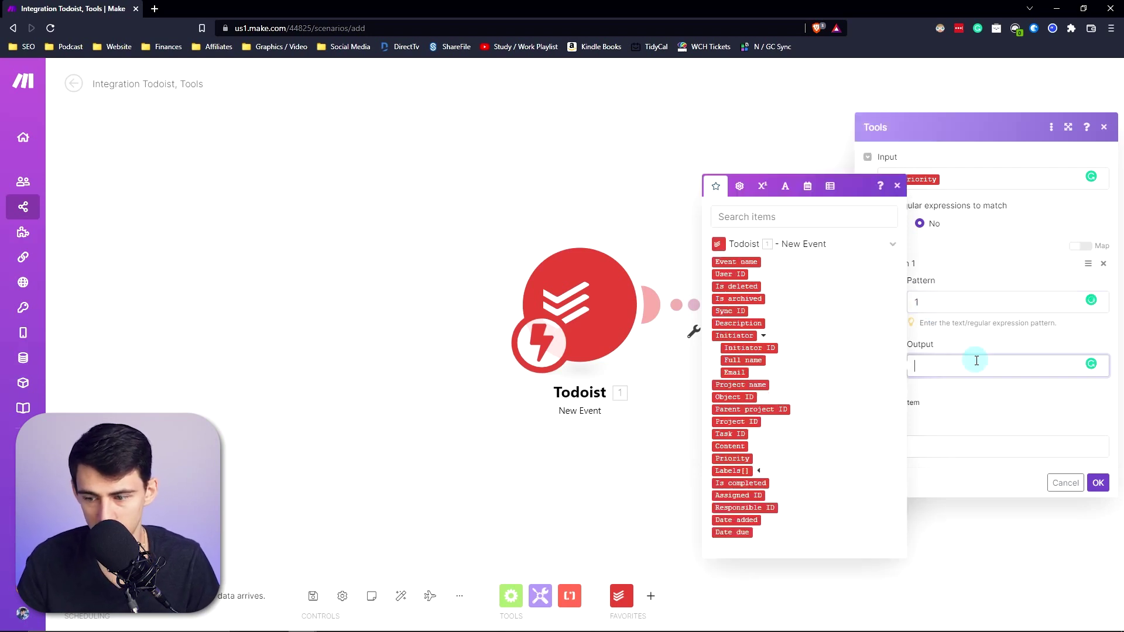
type("P4")
Add cases mapping priorities 2, 3 and 4 to P3, P2 and P1, and save the switch.
left_click(911, 403)
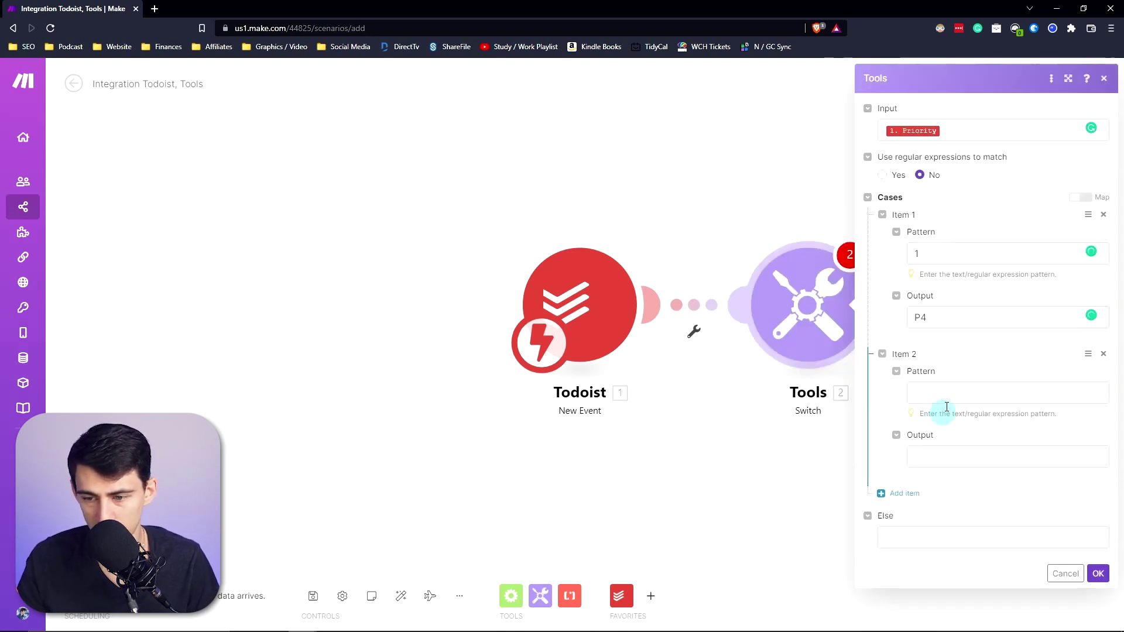
left_click(943, 391)
type("2")
left_click(976, 454)
type("P3")
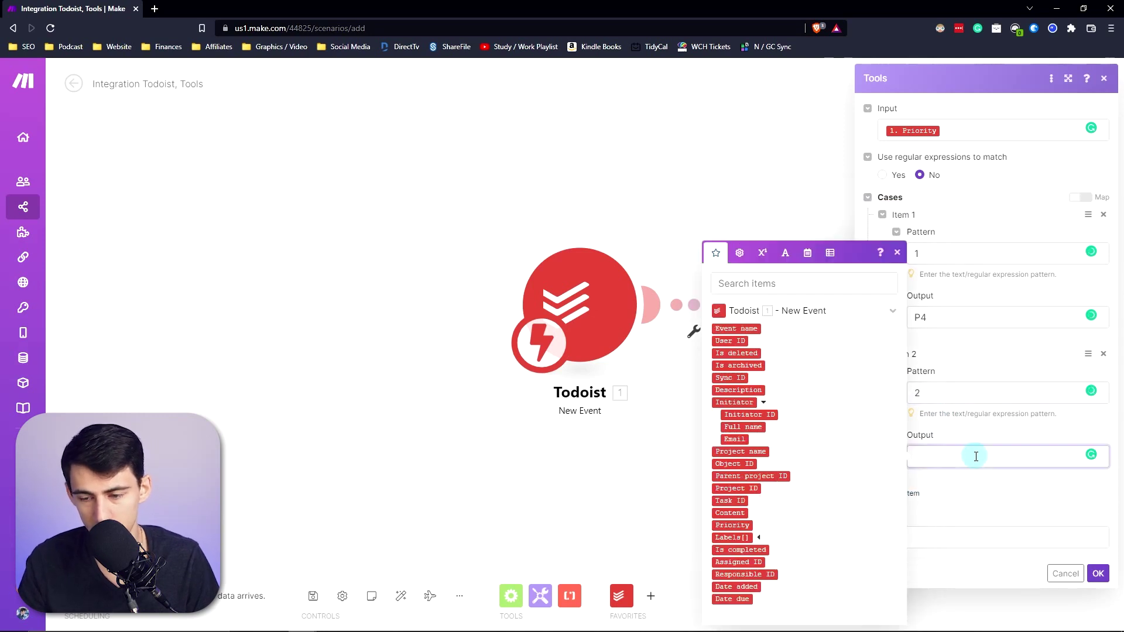
left_click(937, 494)
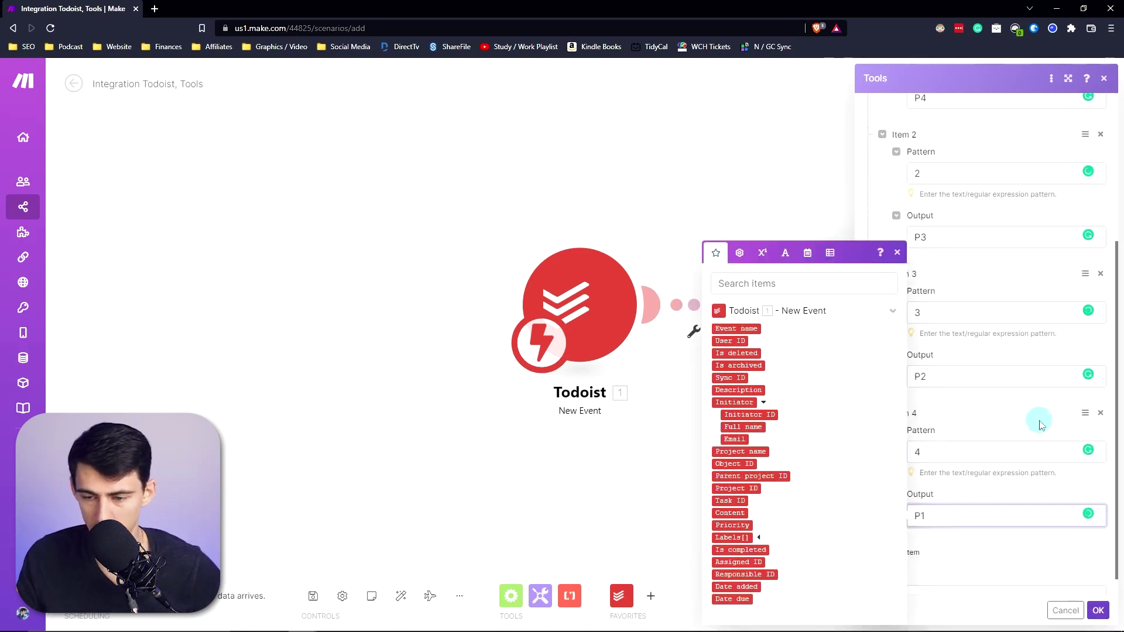
left_click(1040, 423)
scroll(1007, 410, "up", 4)
scroll(943, 317, "down", 4)
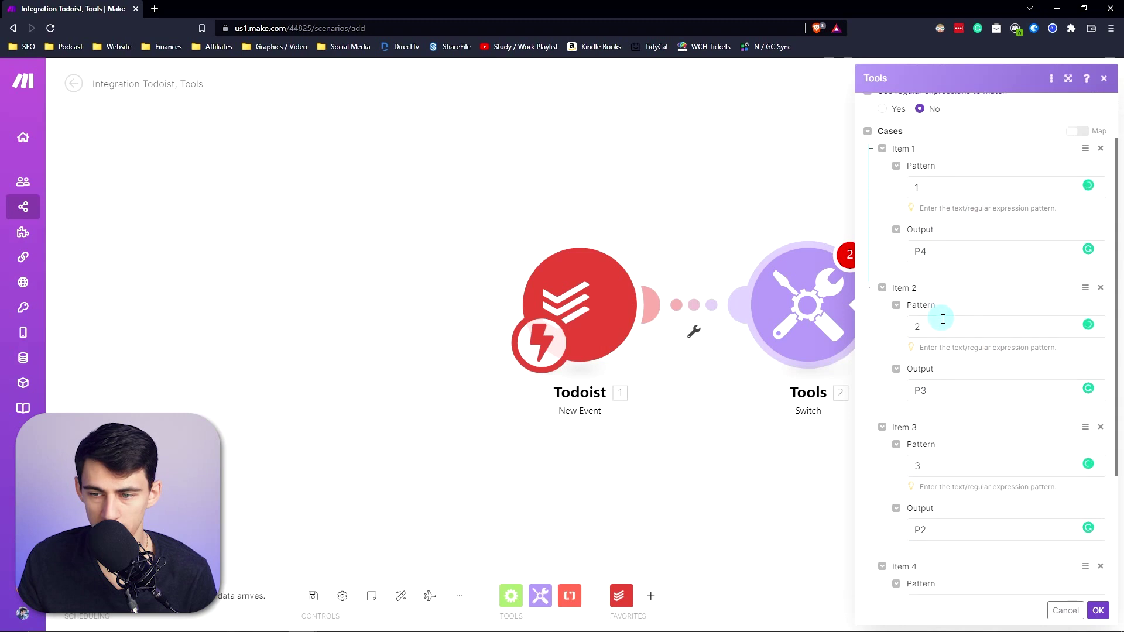
scroll(958, 521, "down", 1)
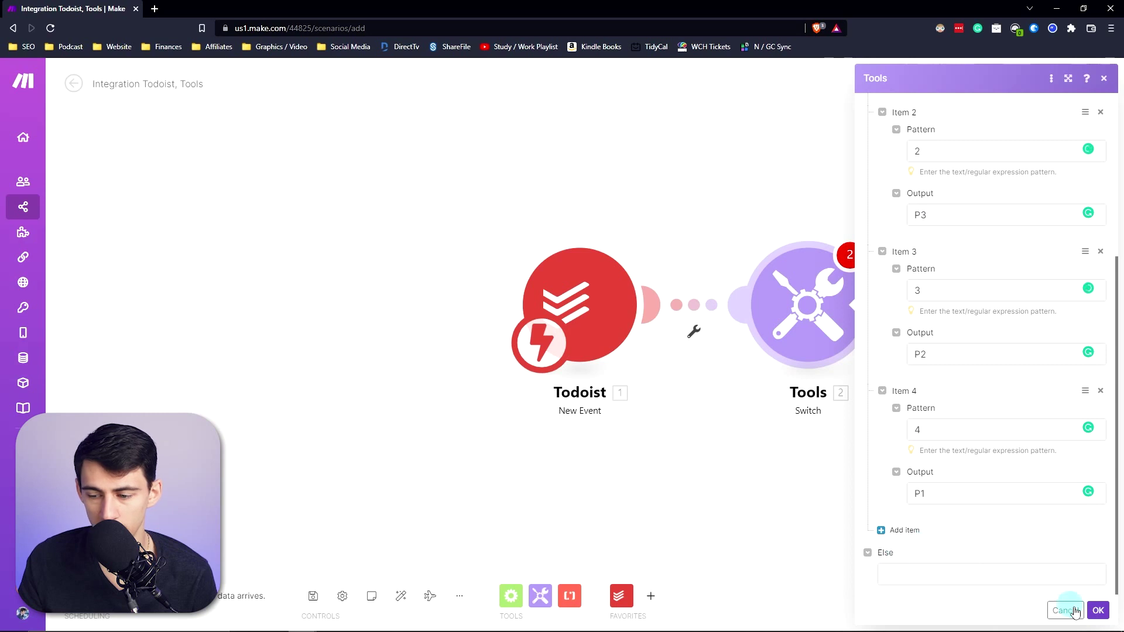
left_click(1099, 610)
mouse_move(834, 358)
left_mouse_down()
mouse_move(720, 367)
mouse_move(813, 364)
left_mouse_up()
left_click(865, 306)
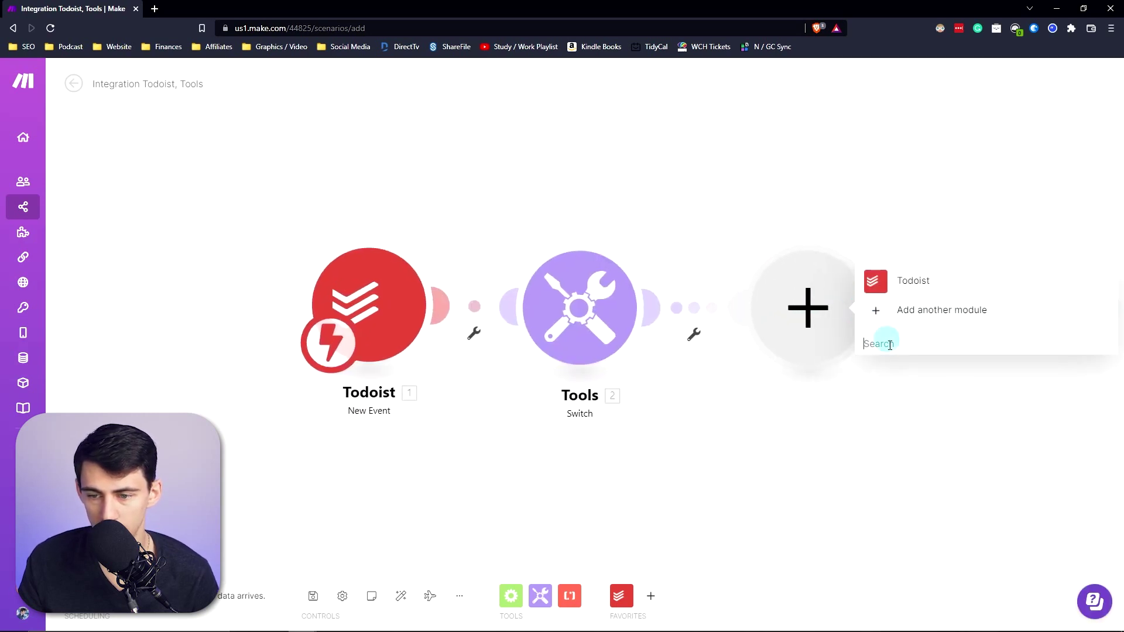
Add another Tools Switch module after the priority switch.
left_click(881, 344)
type("tools")
left_click(907, 295)
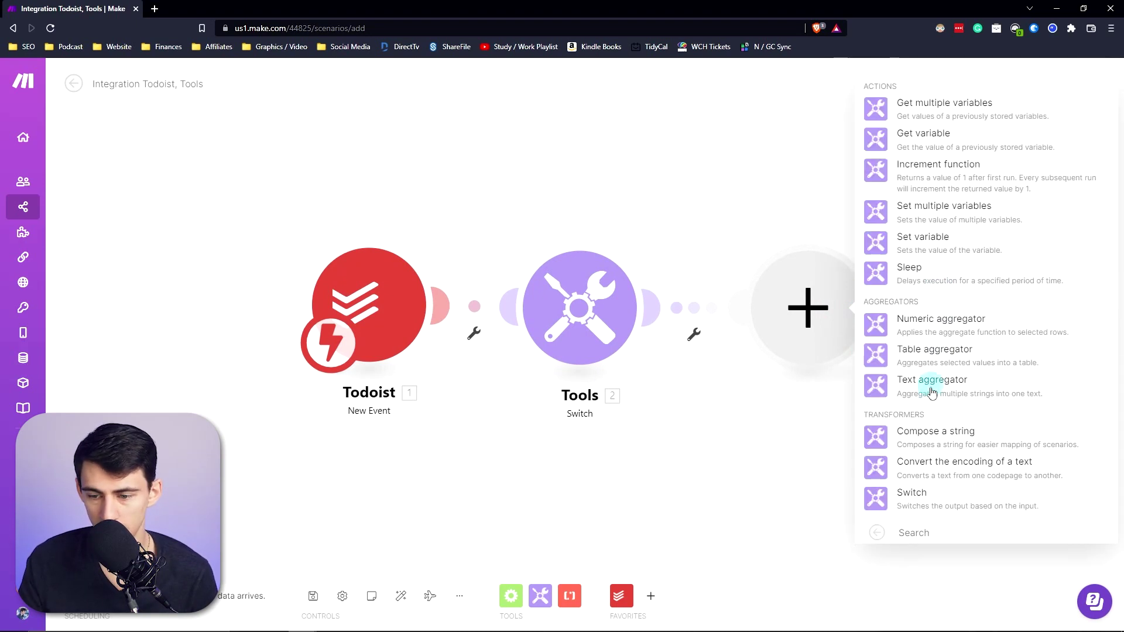
left_click(912, 495)
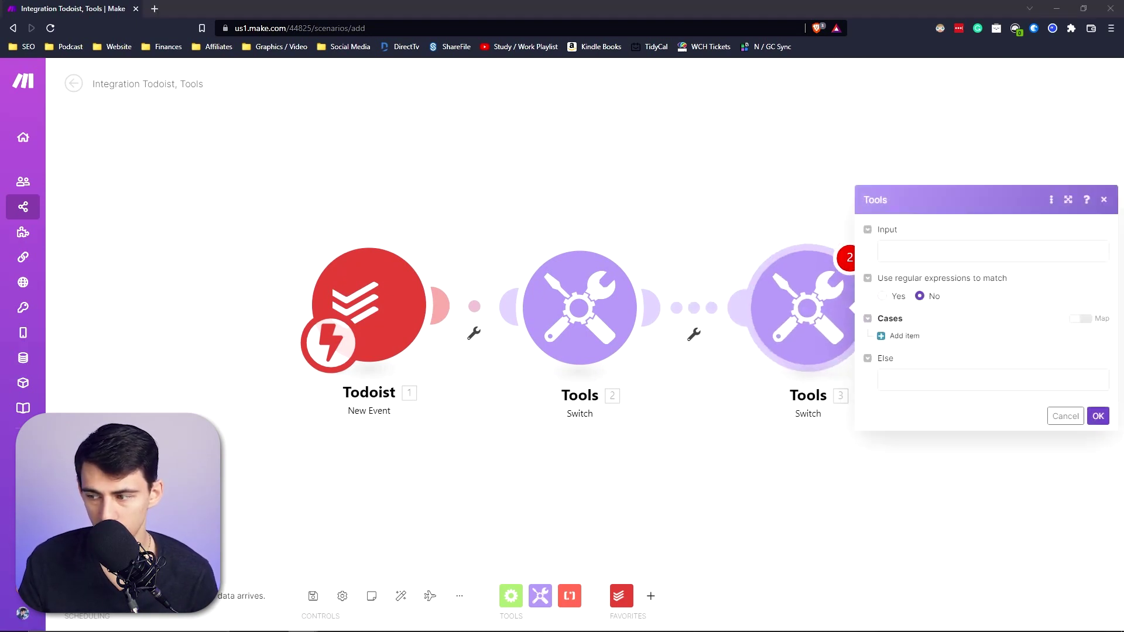
Rename the new switch to Project Switch and the first switch to Priority Switch.
right_click(818, 360)
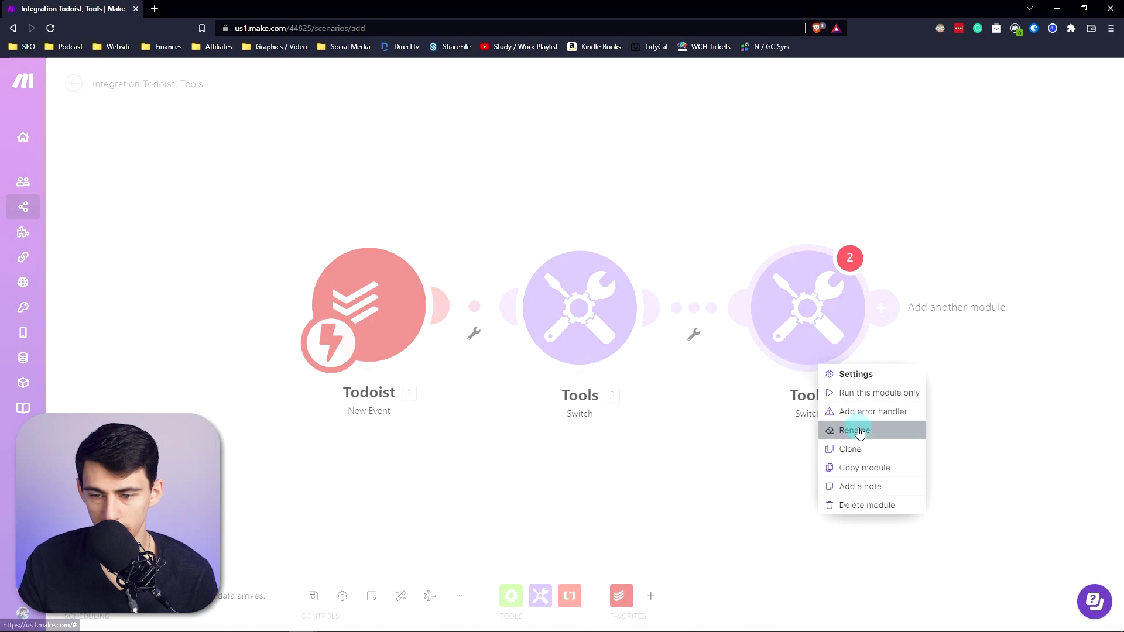
left_click(855, 432)
type("Project Switch")
key("Return")
right_click(645, 284)
right_click(593, 293)
key("Escape")
left_click(621, 331)
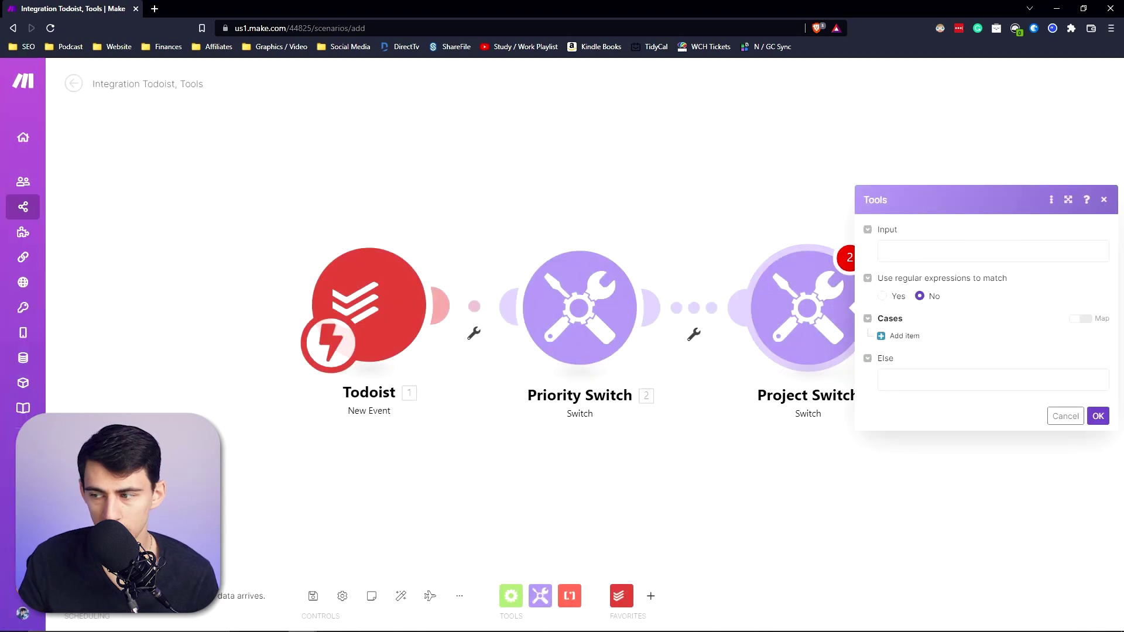
left_click(963, 252)
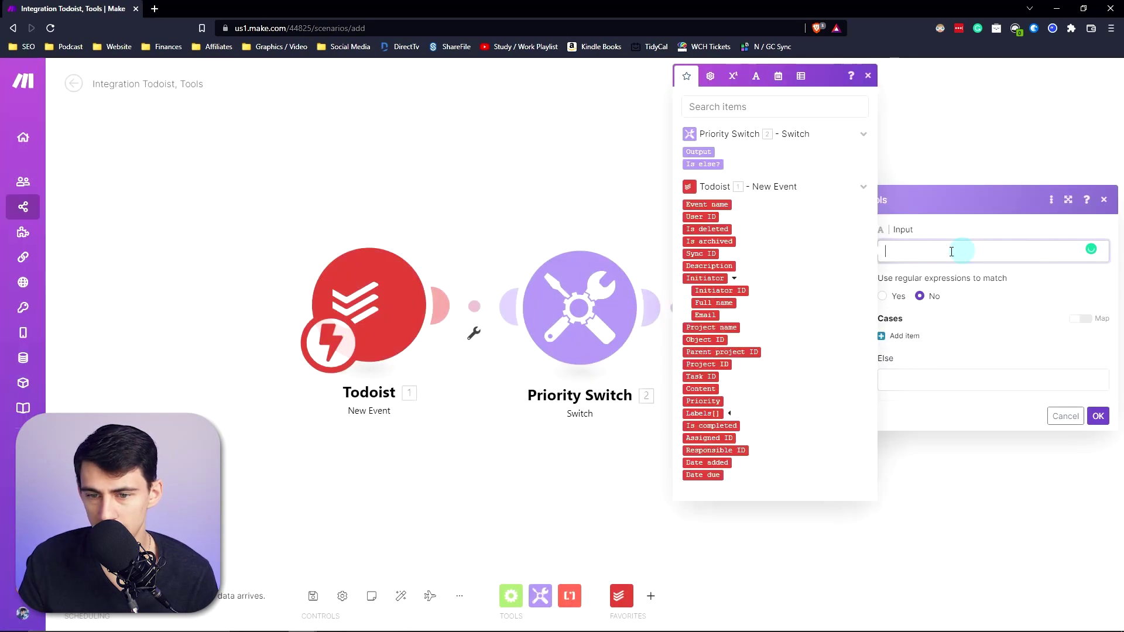
Map the Todoist Project ID into Project Switch's input and add a first case.
left_click(714, 364)
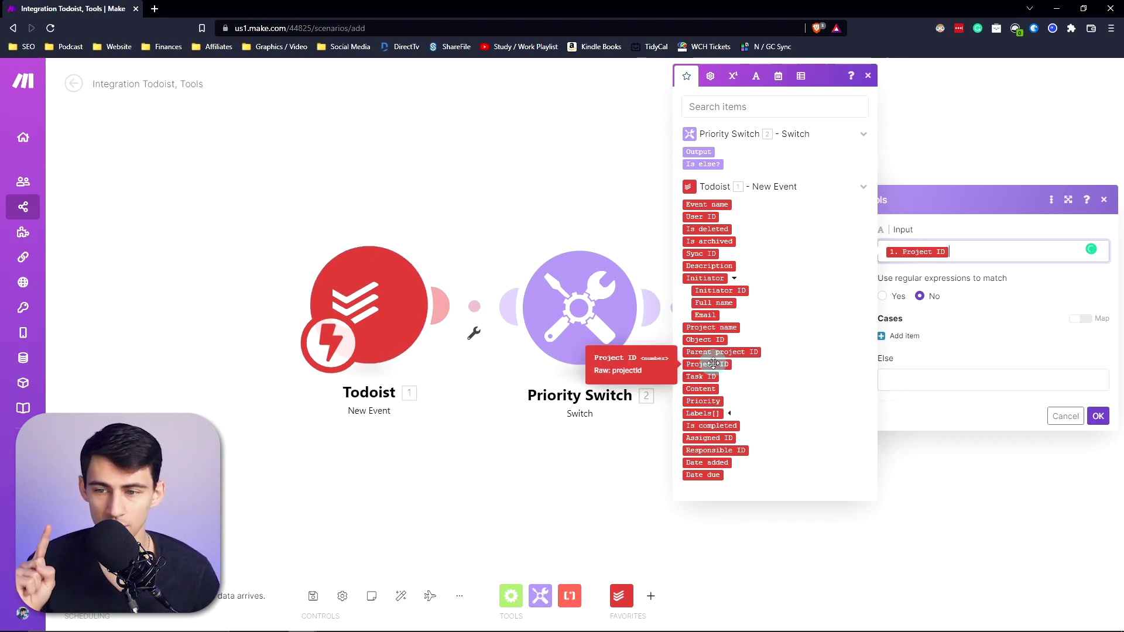
left_click(911, 346)
left_click(912, 373)
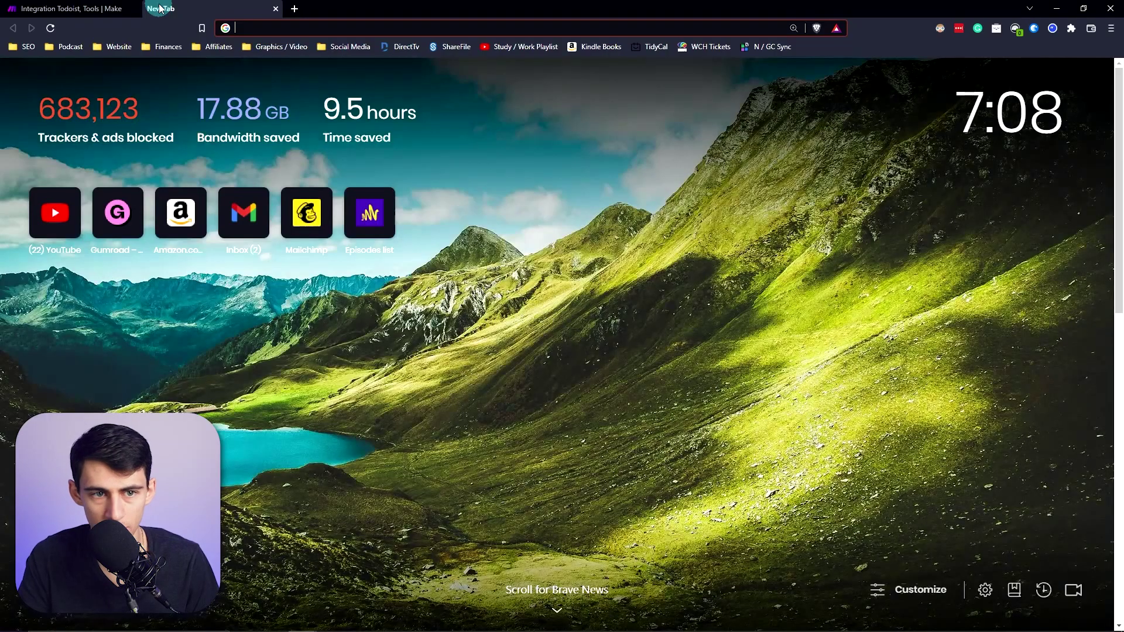
Open Todoist in a new tab and select the Work project's ID in its URL.
type("todoist.com")
key("Return")
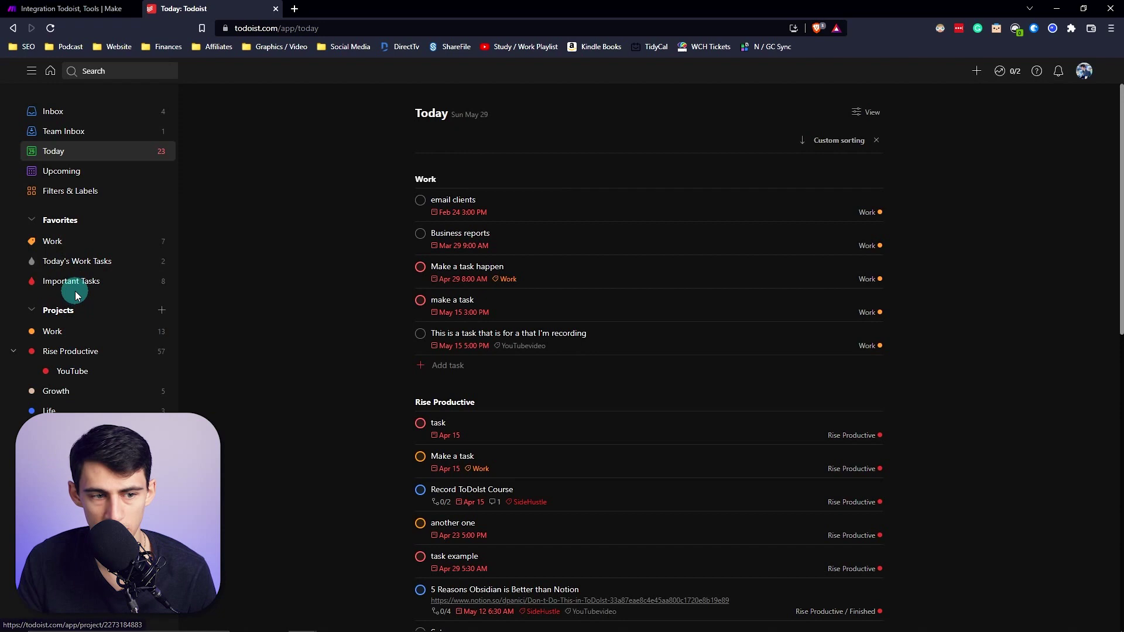
left_click(75, 330)
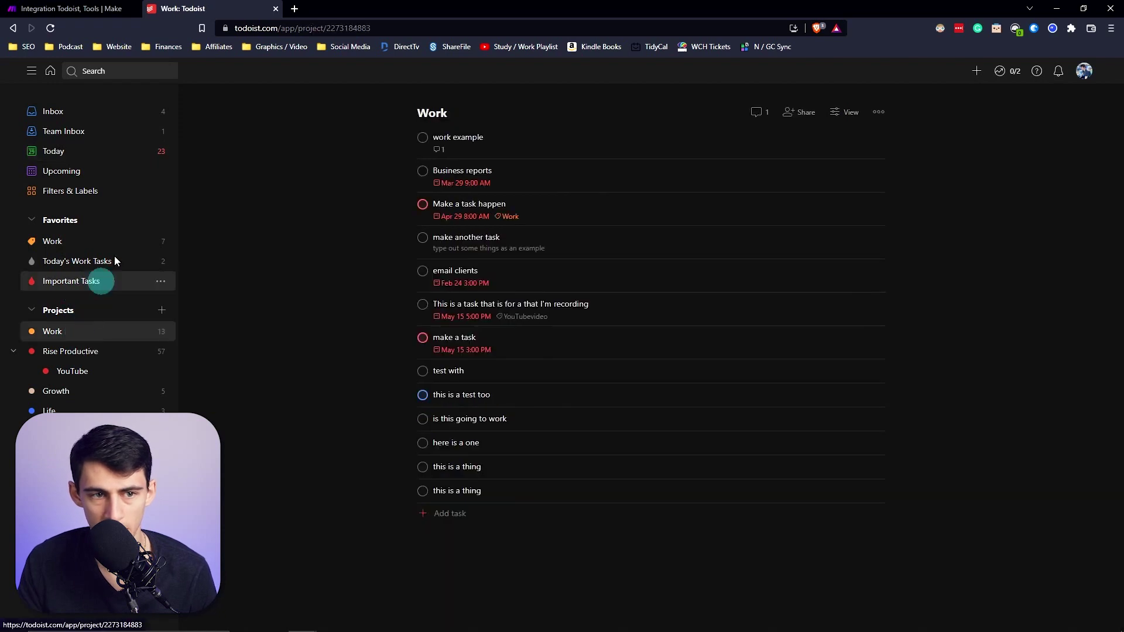
left_click(381, 28)
left_click_drag(409, 28, 373, 29)
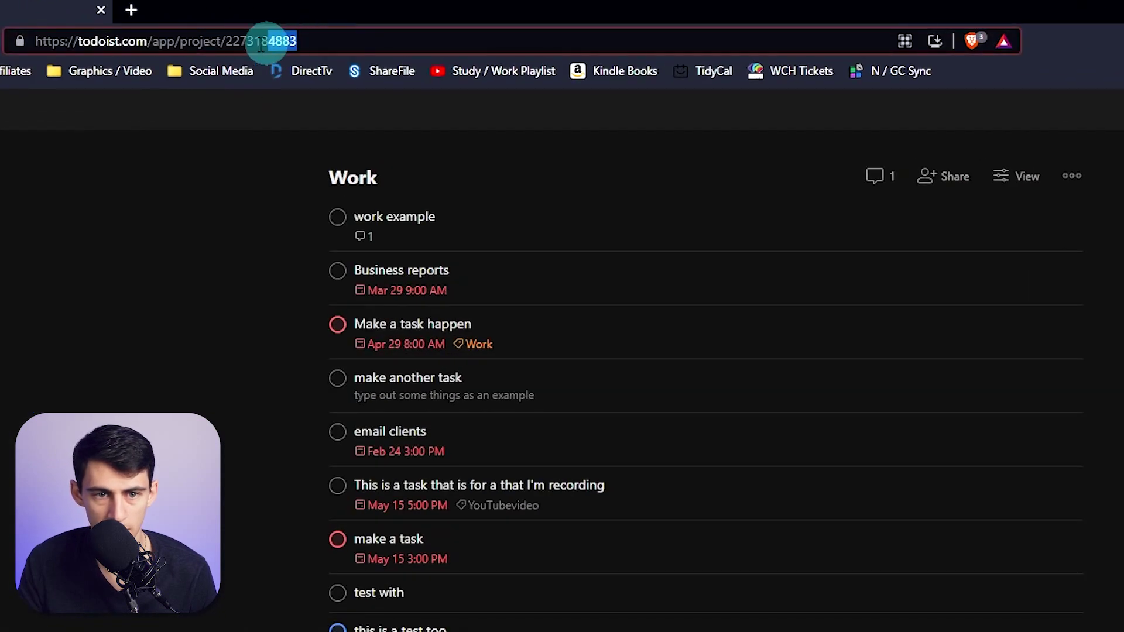
left_click_drag(261, 44, 226, 42)
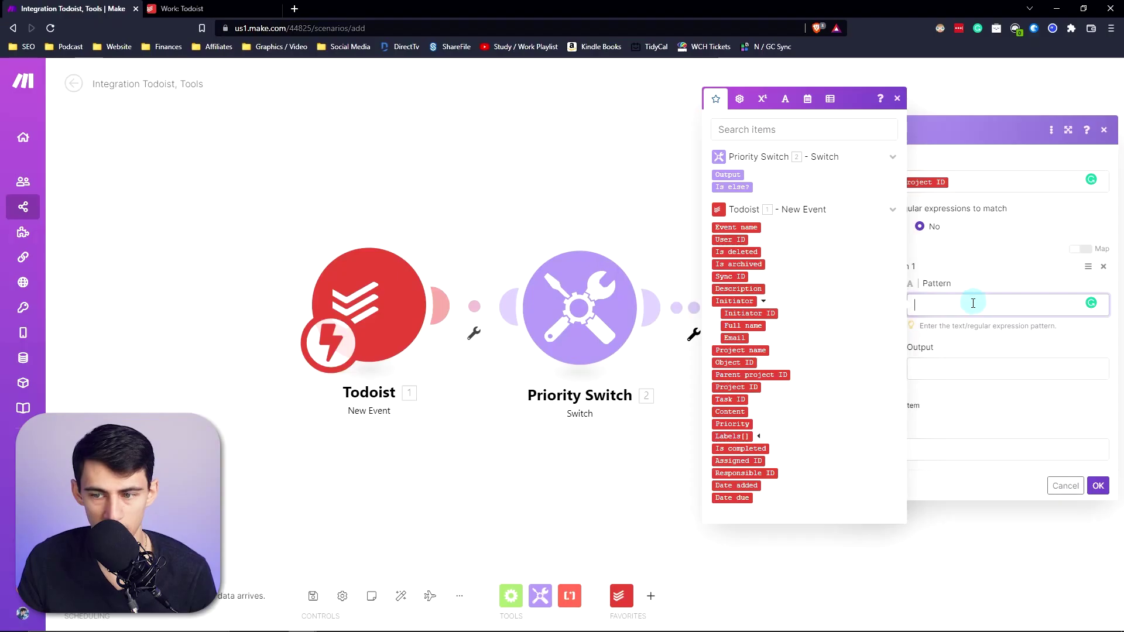
Set the first Project Switch case's output to Work.
left_click(947, 370)
type("Work")
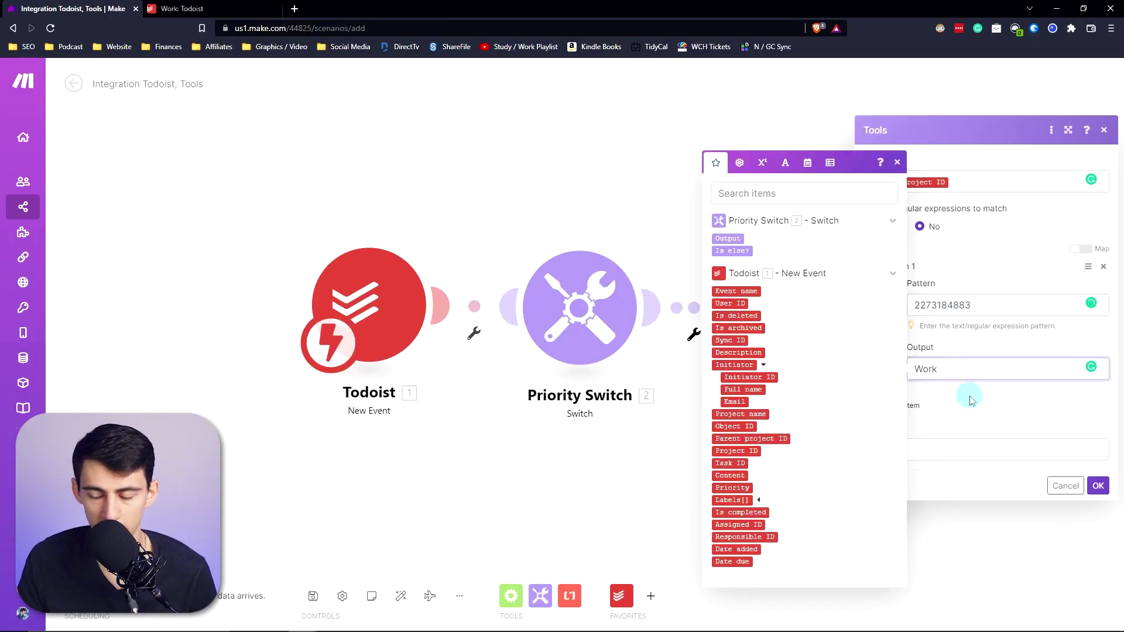
left_click(918, 346)
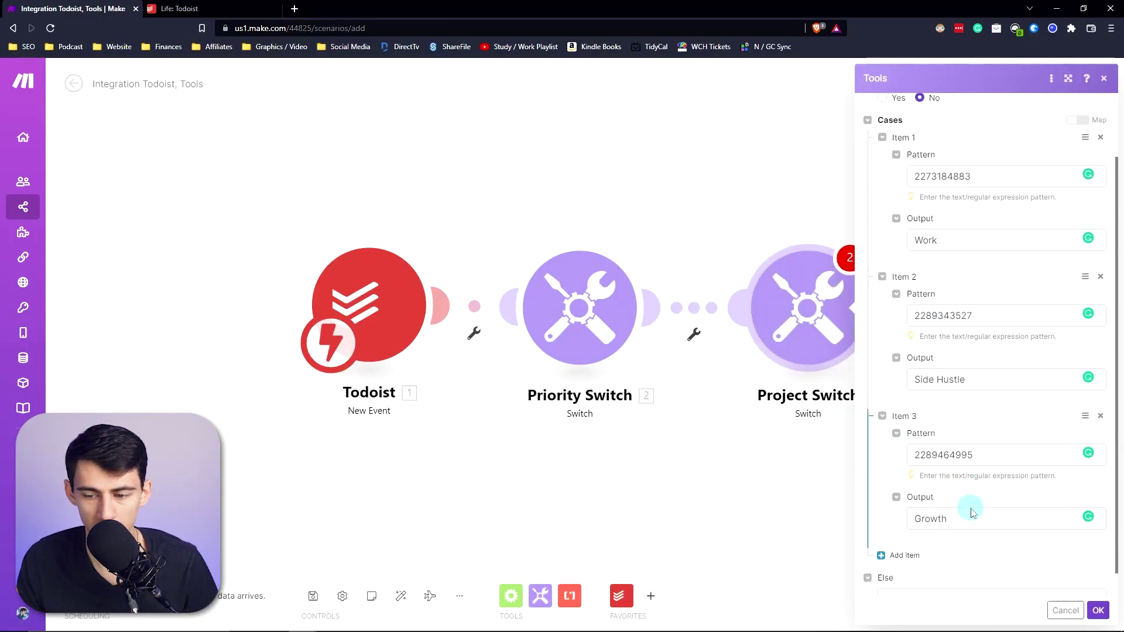
scroll(949, 515, "down", 1)
Add a Life case using the pasted Life project ID, and set Else to Inbox.
left_click(904, 528)
left_click(950, 516)
key("ctrl+v")
scroll(949, 515, "down", 1)
left_click(946, 492)
type("Life")
left_click(989, 524)
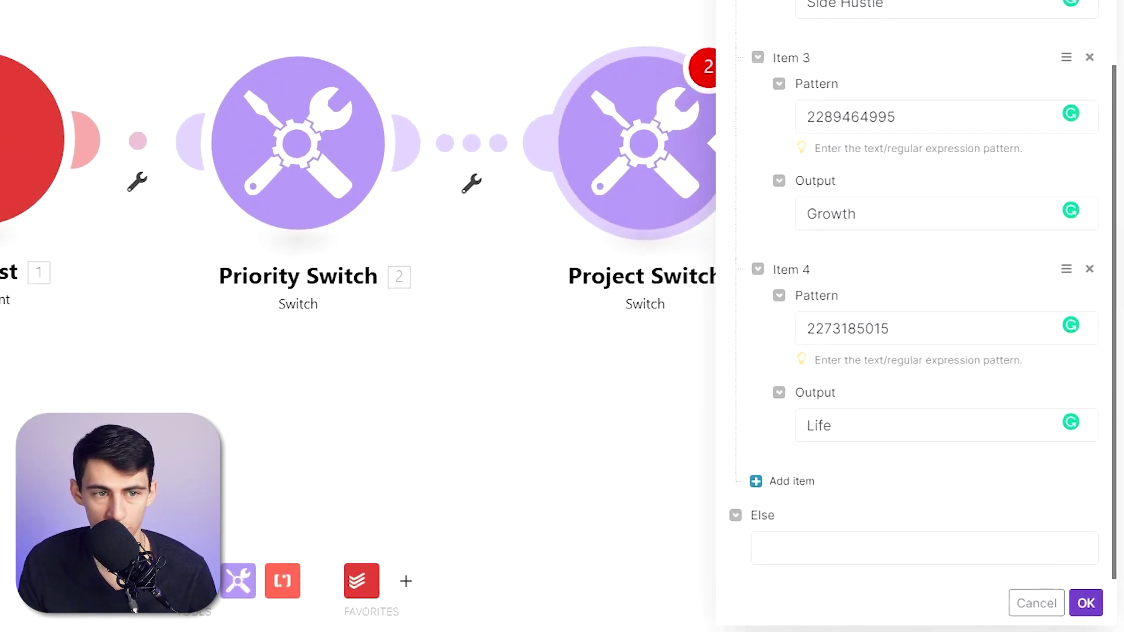
left_click(842, 547)
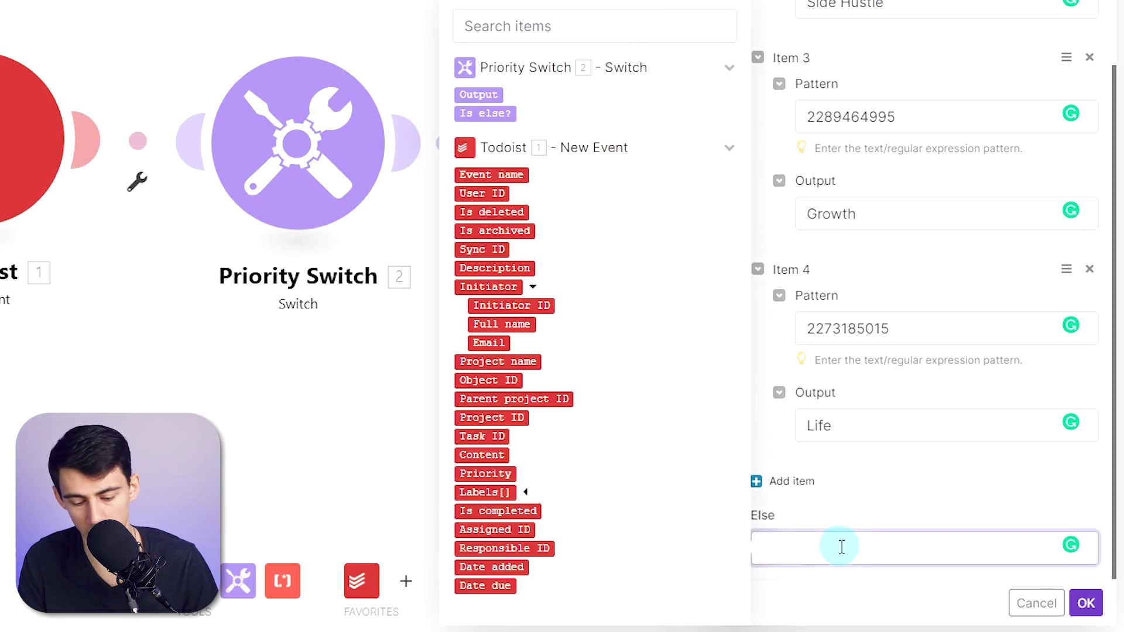
left_click(921, 485)
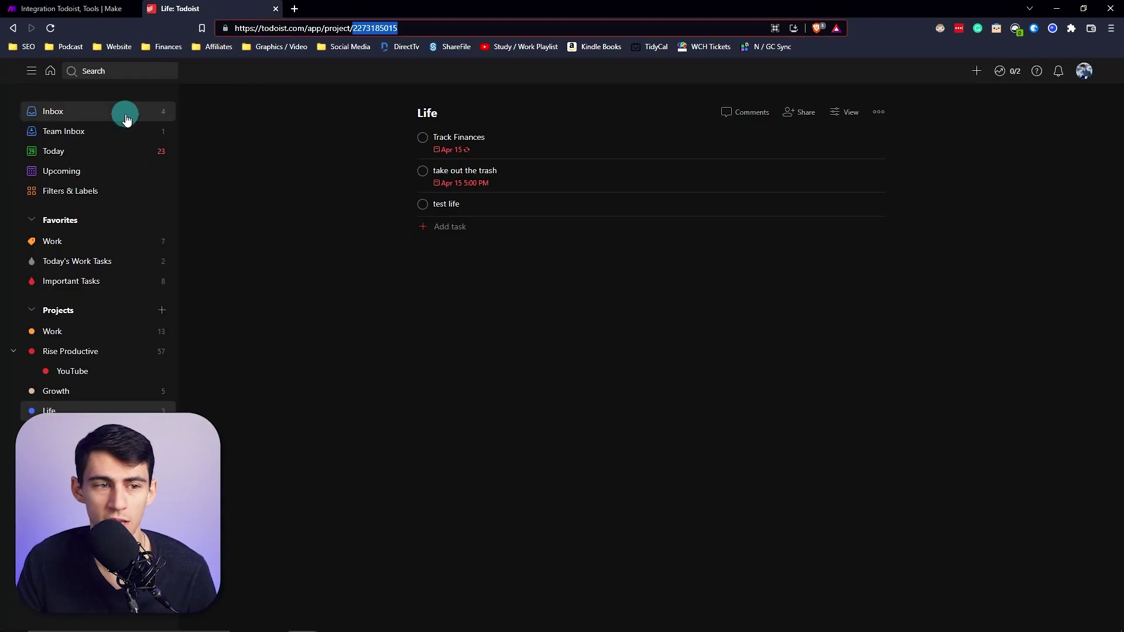
left_click(126, 117)
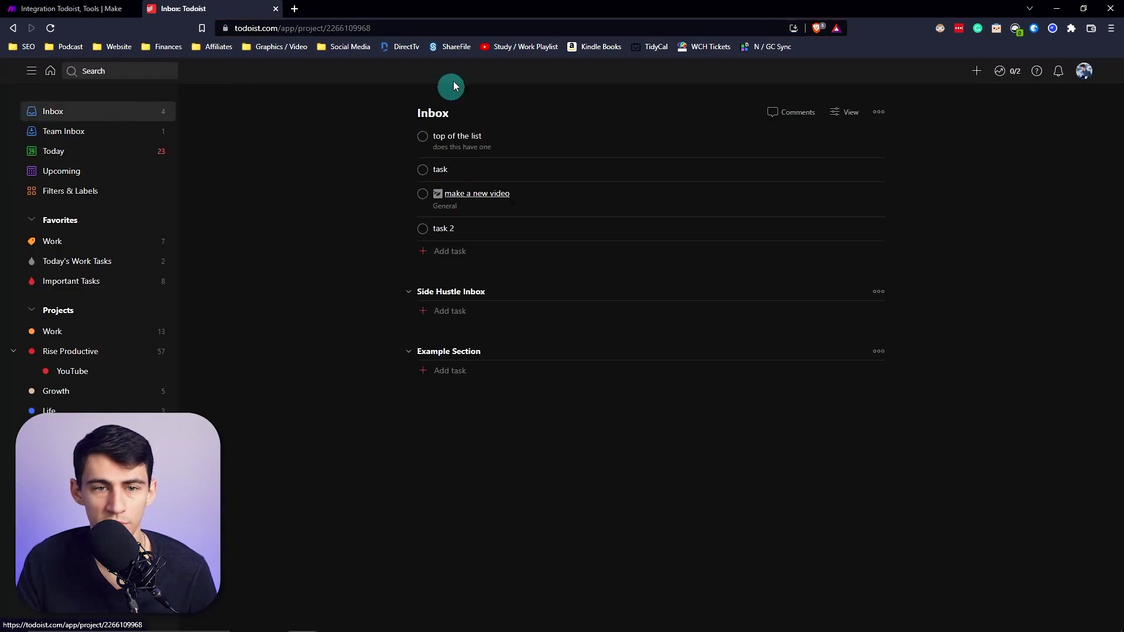
Add a fifth case that maps the Inbox project's ID, copied from the URL, to Inbox.
left_click_drag(417, 36, 328, 34)
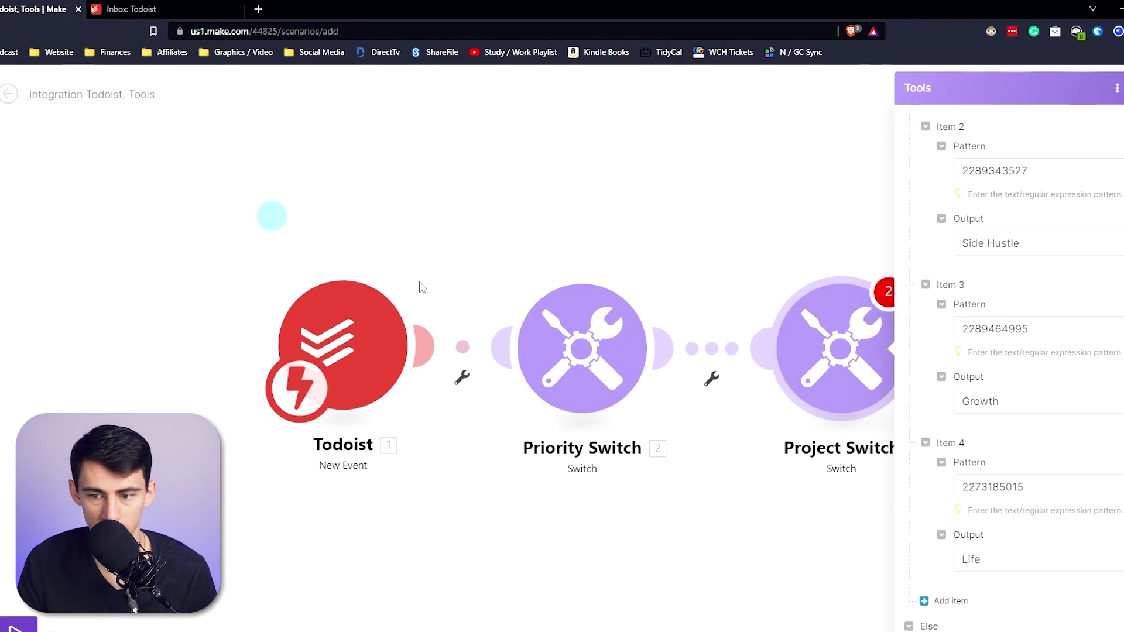
left_click(896, 531)
left_click(962, 520)
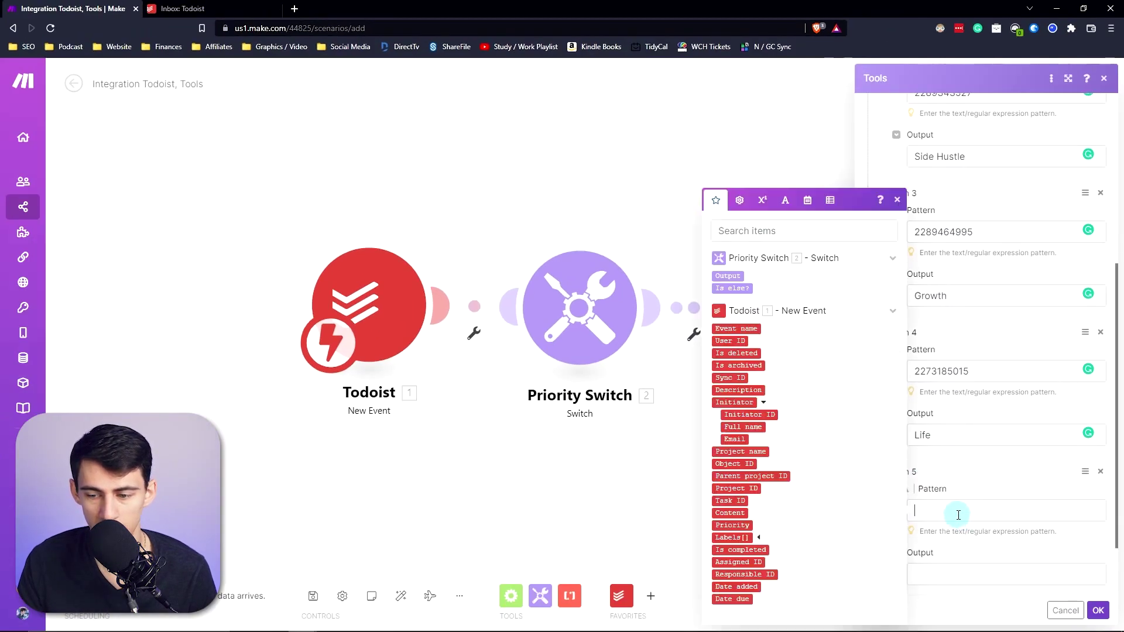
scroll(974, 506, "down", 1)
left_click(970, 515)
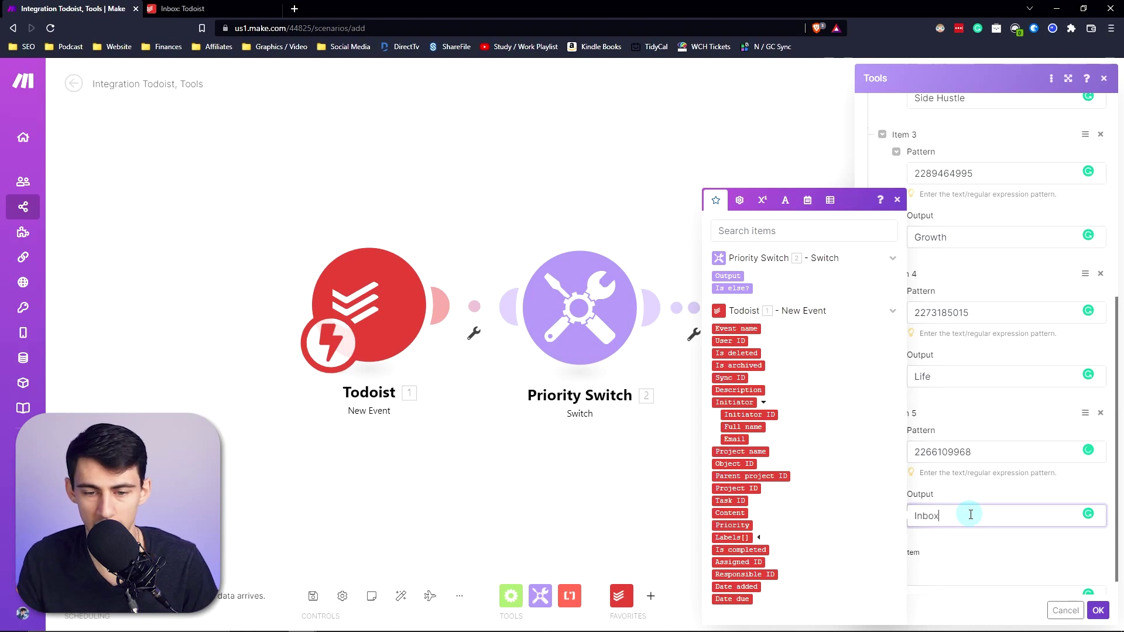
Cancel the accidental Todoist quick-add task and save the Project Switch settings.
key("ctrl+alt+a")
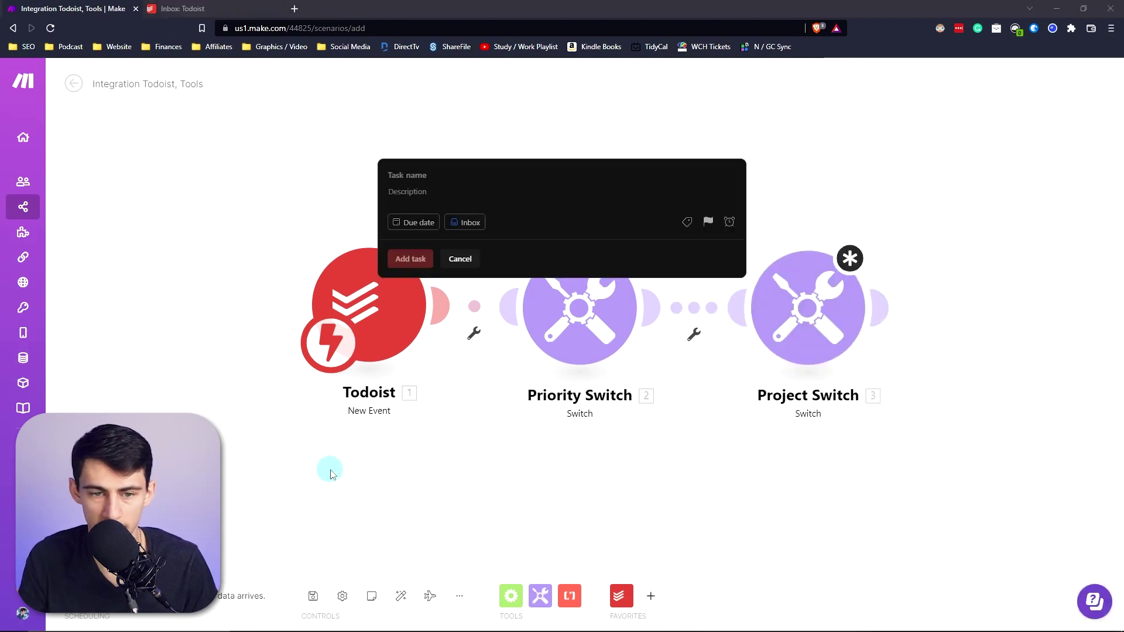
type("dsalfjasl;f")
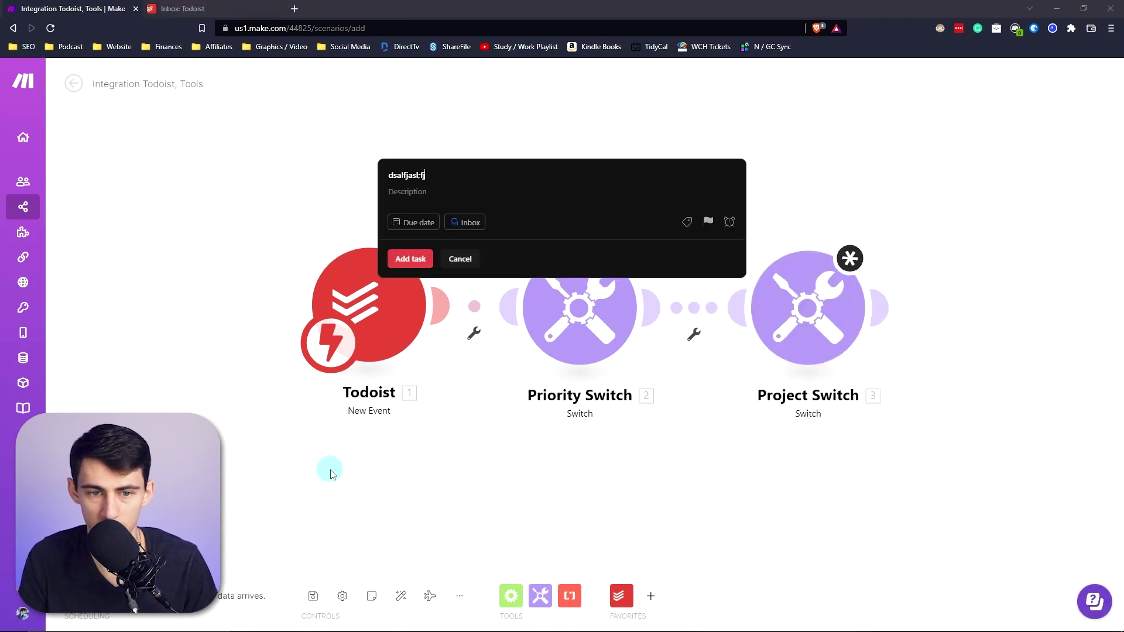
type("jsa;f #")
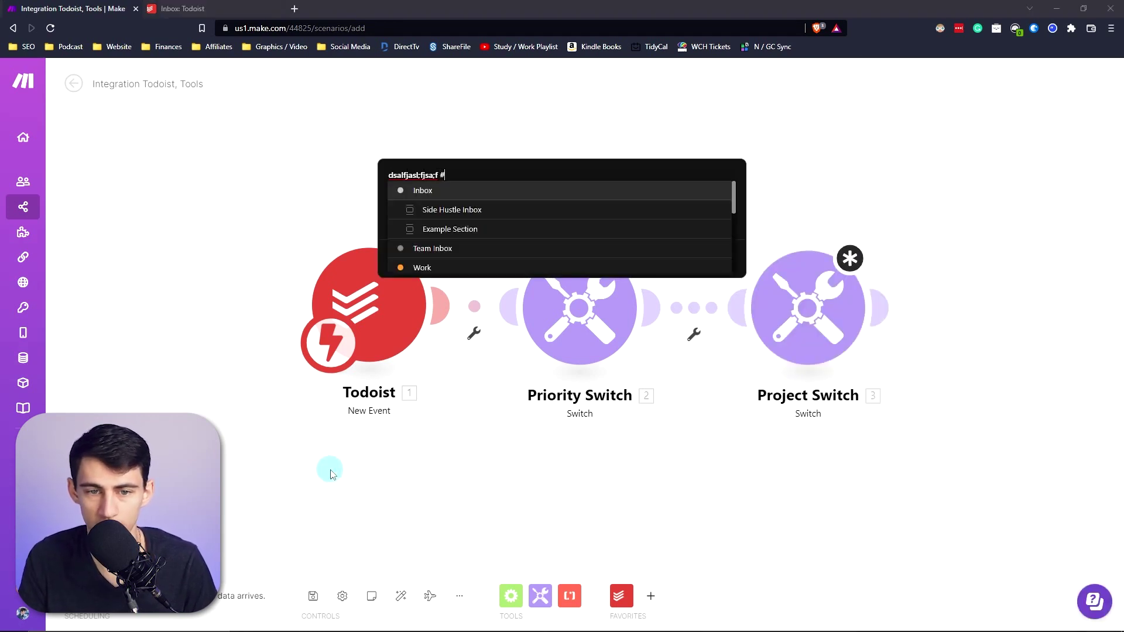
key("BackSpace")
key("BackSpace")
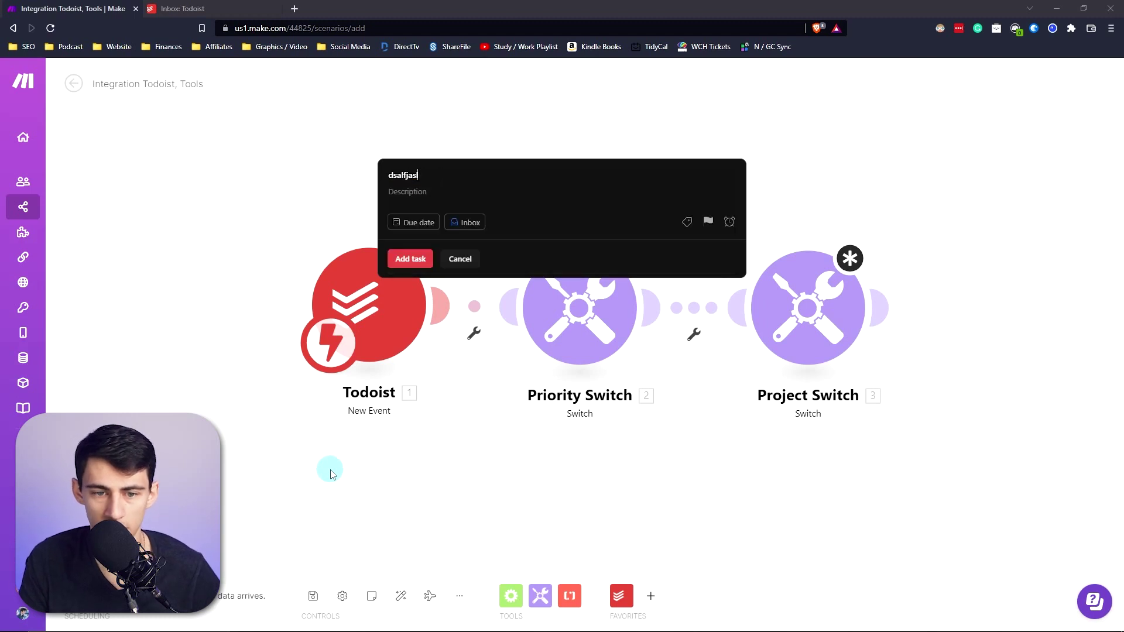
key("BackSpace")
key("BackSpace")
key("BackSpace")
key("BackSpace")
key("BackSpace")
key("BackSpace")
key("BackSpace")
key("BackSpace")
key("BackSpace")
key("BackSpace")
key("BackSpace")
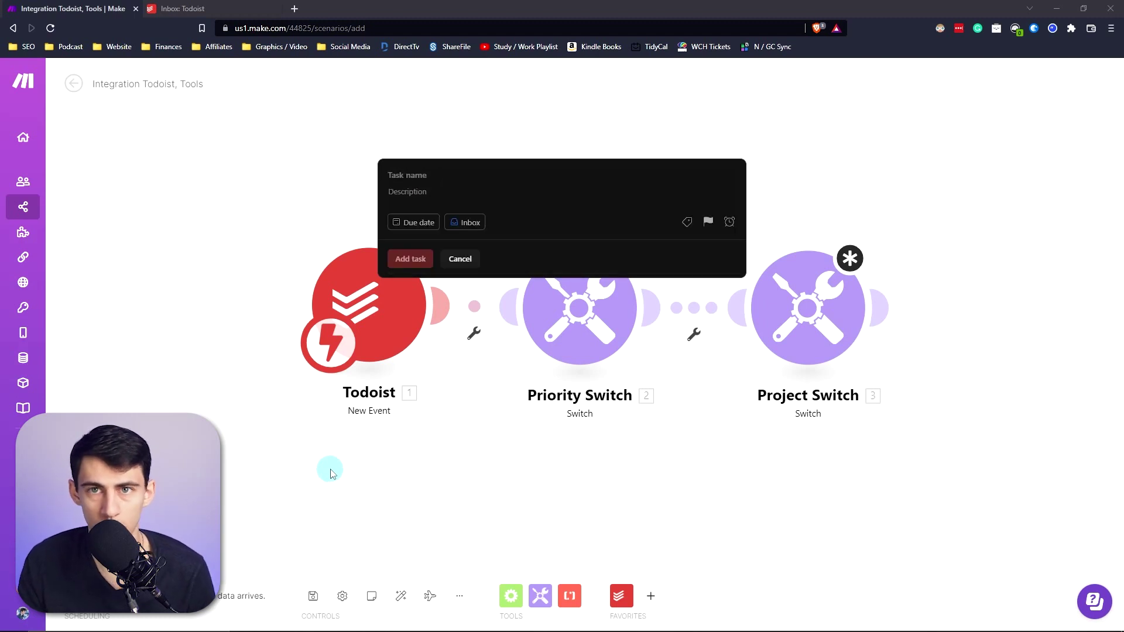
left_click(461, 259)
left_click(1096, 613)
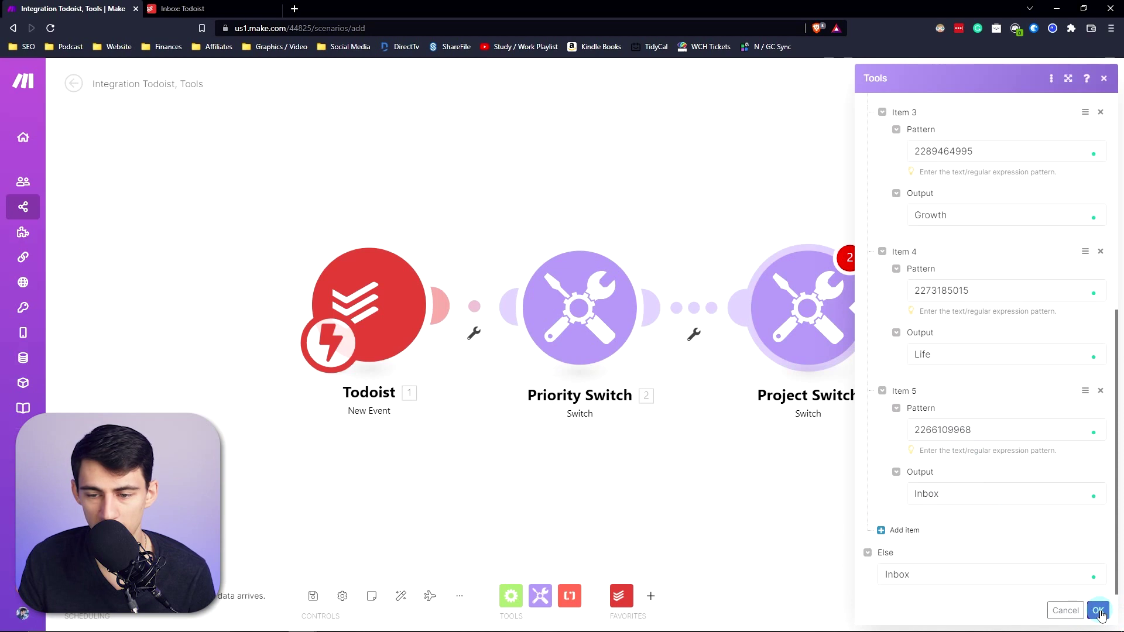
left_click(888, 307)
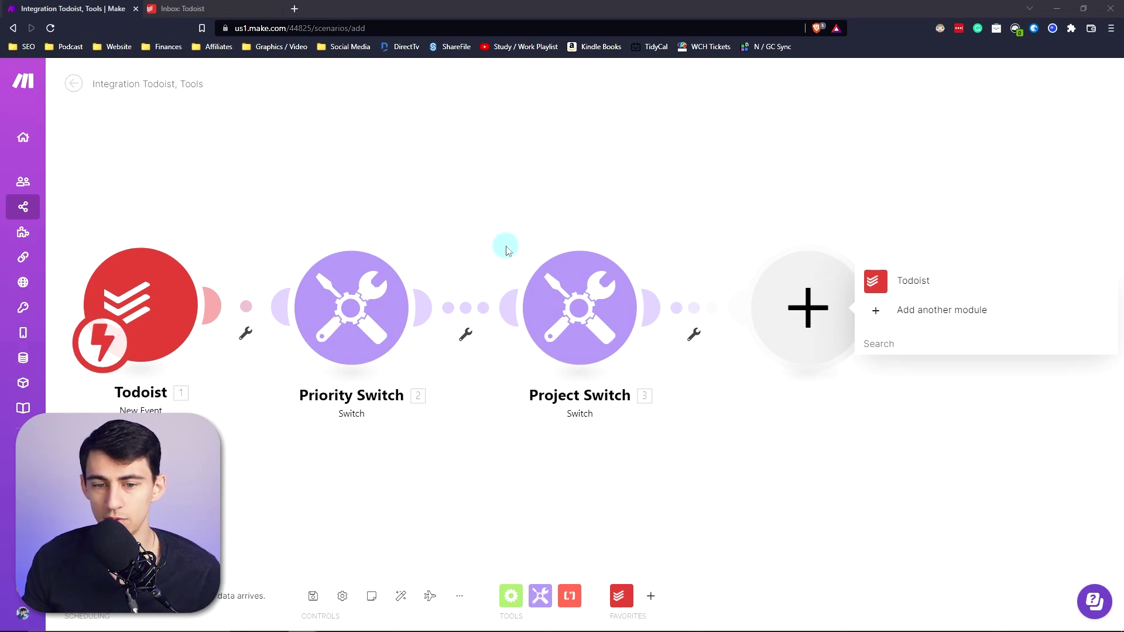
Check the Work-tagged tasks in Todoist, then return to the Make scenario.
left_click(187, 8)
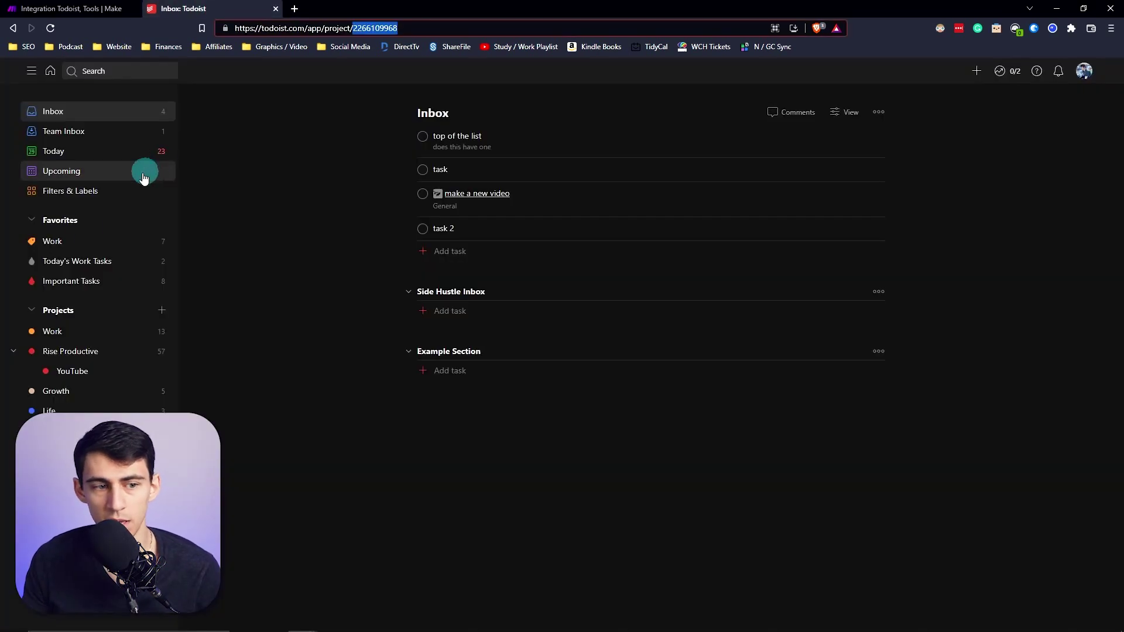
left_click(64, 241)
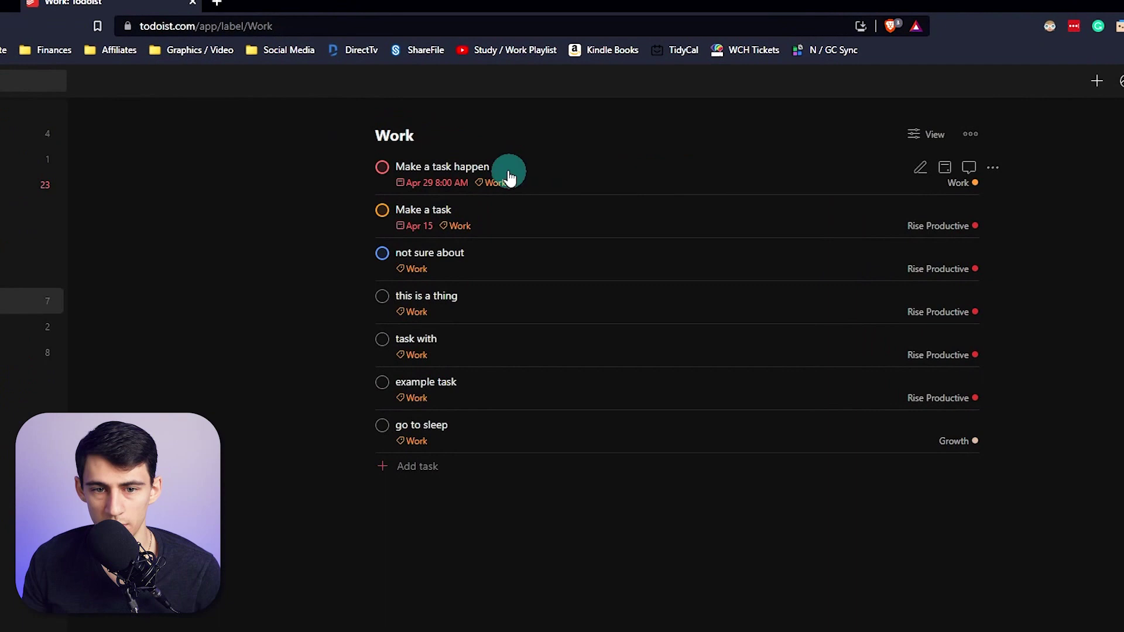
key("ctrl+shift+Tab")
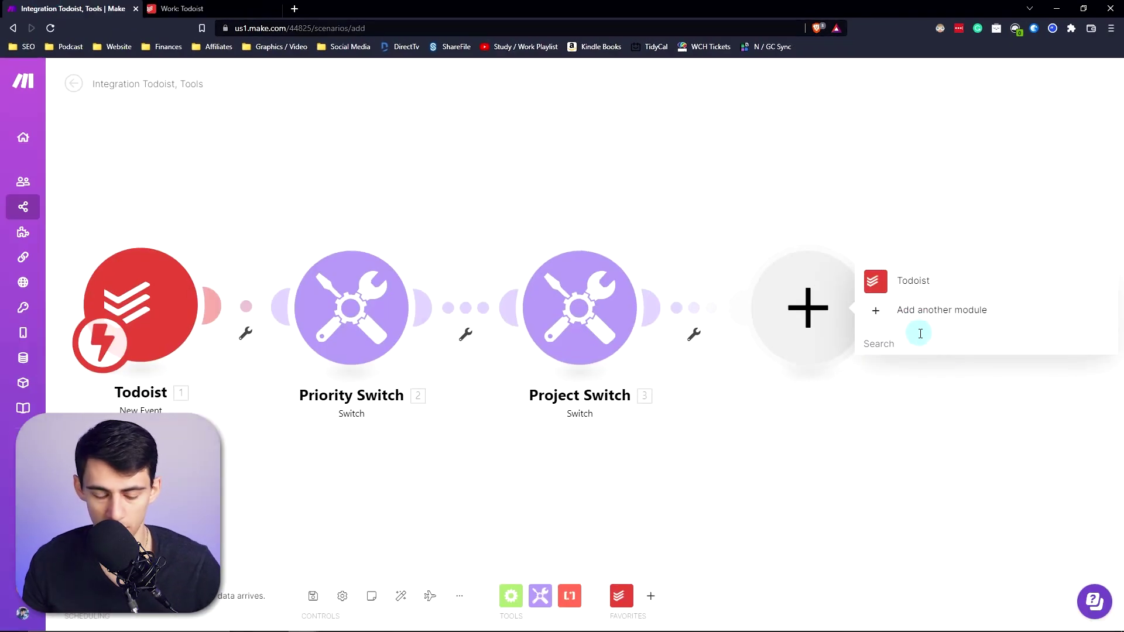
Add a Notion 'Create a Database Item' module after Project Switch and review its connections.
type("notion")
left_click(919, 328)
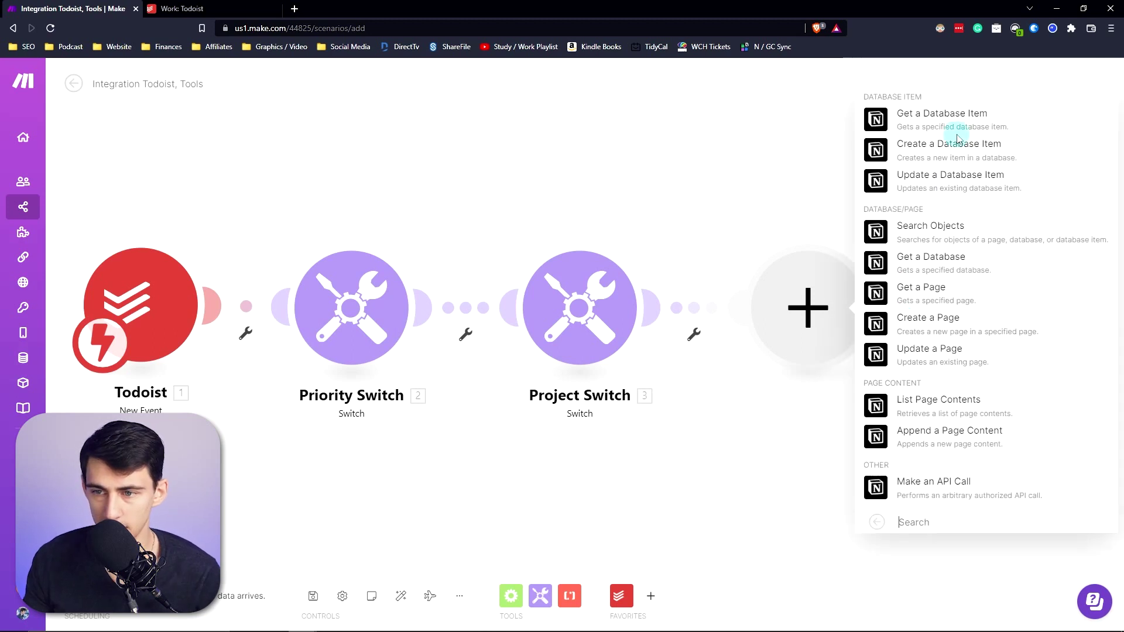
left_click(961, 153)
left_click(960, 256)
left_click(1072, 246)
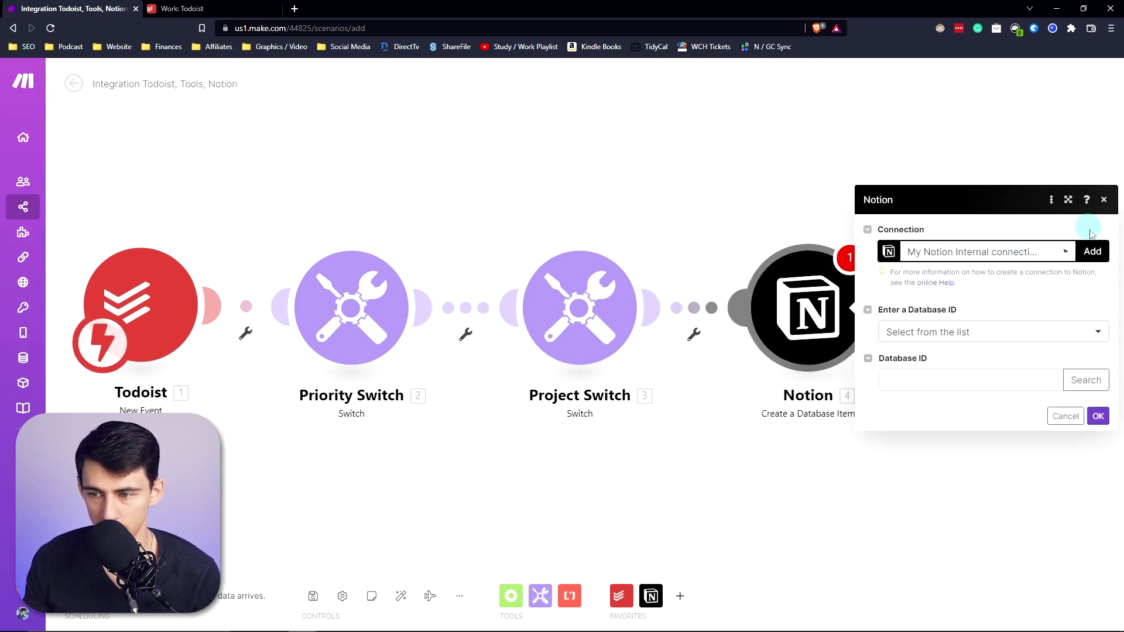
In Notion, go to Settings & Members > Integrations > 'Develop your own integrations'.
left_click(391, 567)
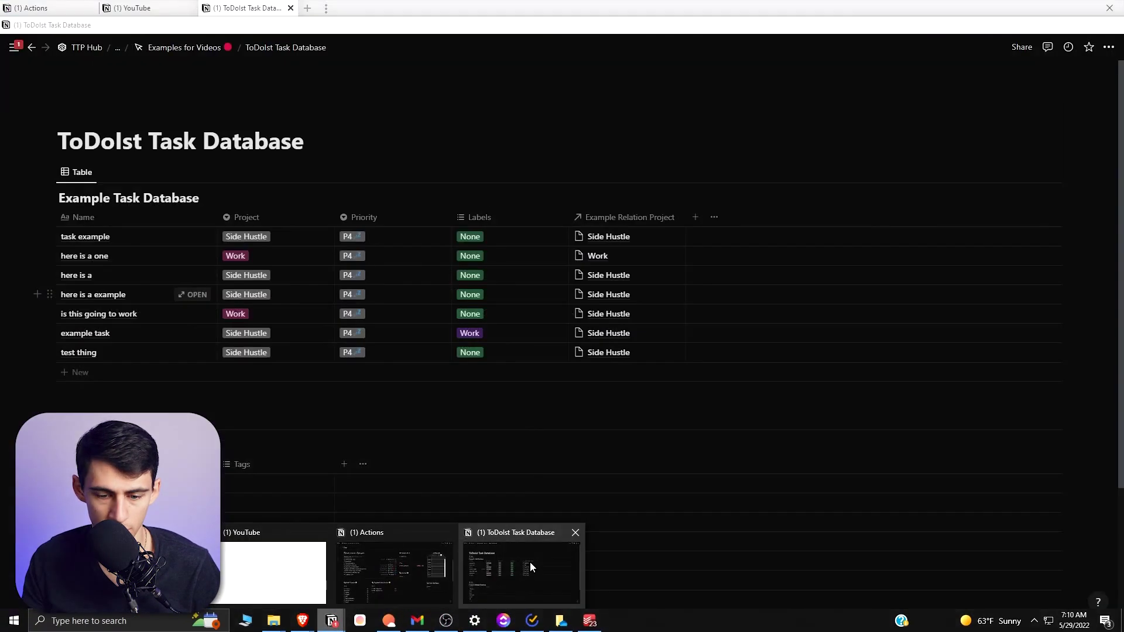
left_click(530, 562)
mouse_move(18, 57)
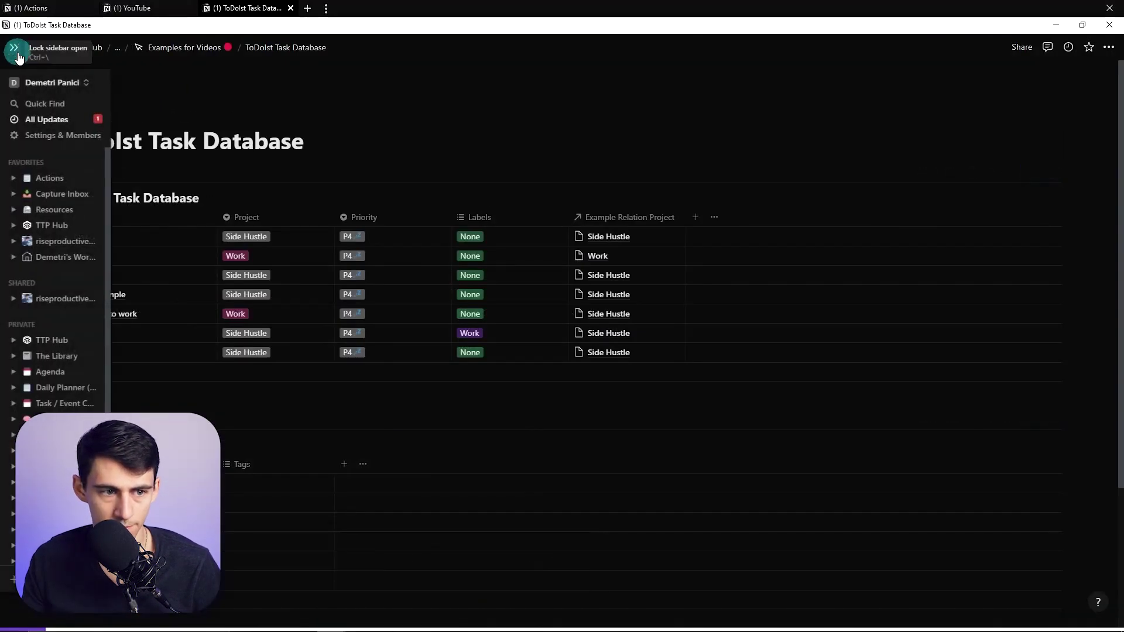
left_click(58, 134)
left_click(273, 348)
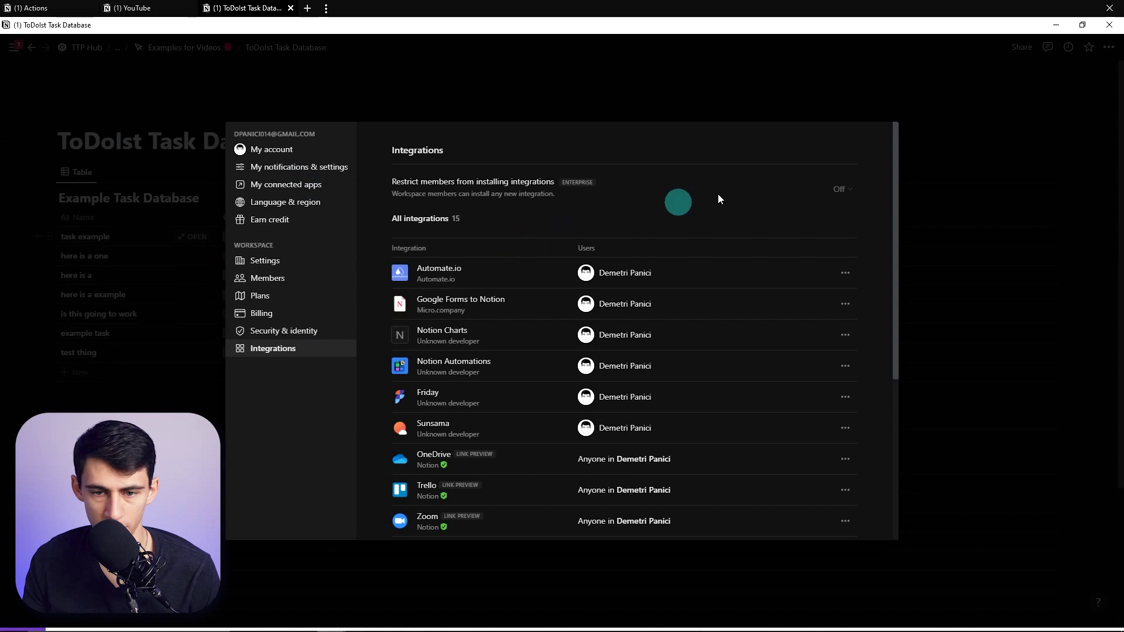
scroll(508, 498, "down", 5)
left_click(507, 495)
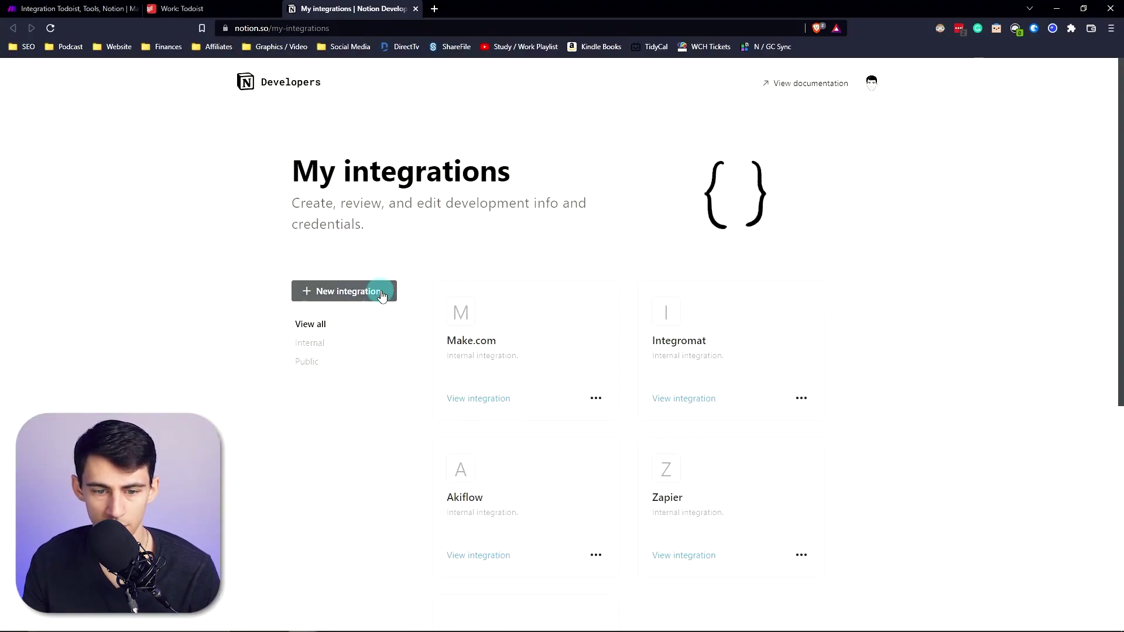
left_click(382, 295)
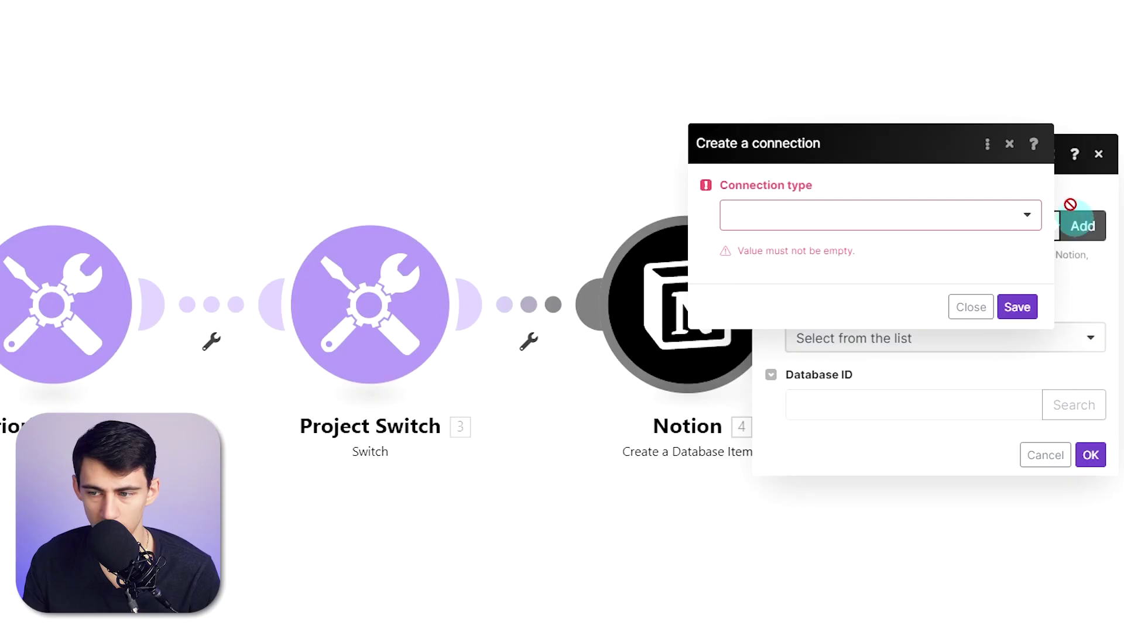
left_click(1009, 143)
Create a Notion Internal connection in Make using the Make.com integration's internal token.
left_click(1084, 225)
left_click(948, 227)
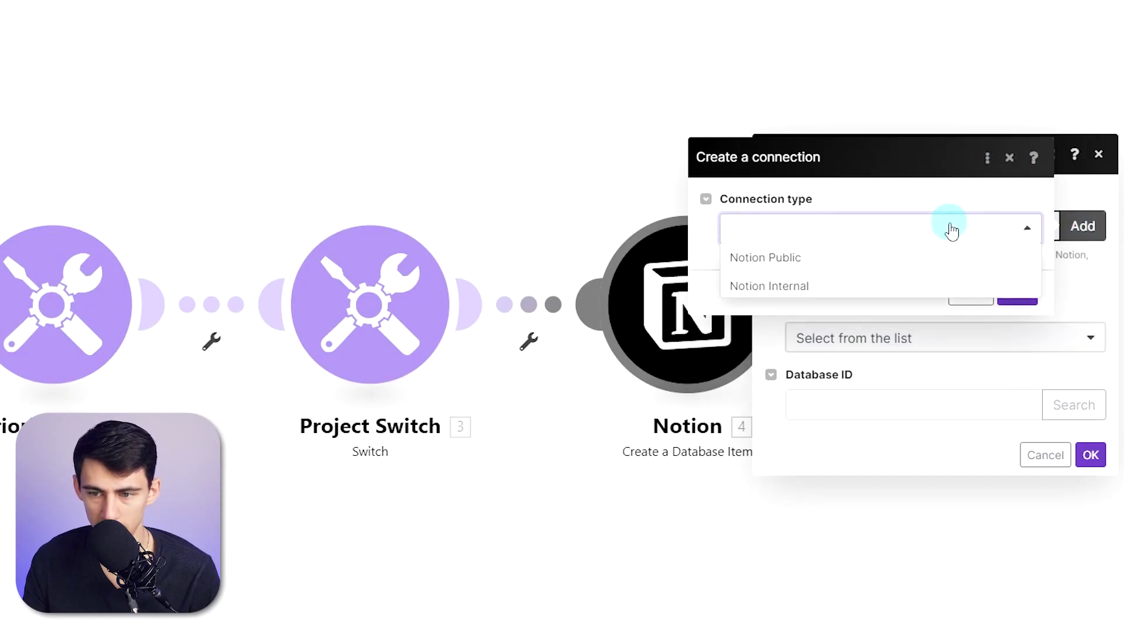
left_click(811, 285)
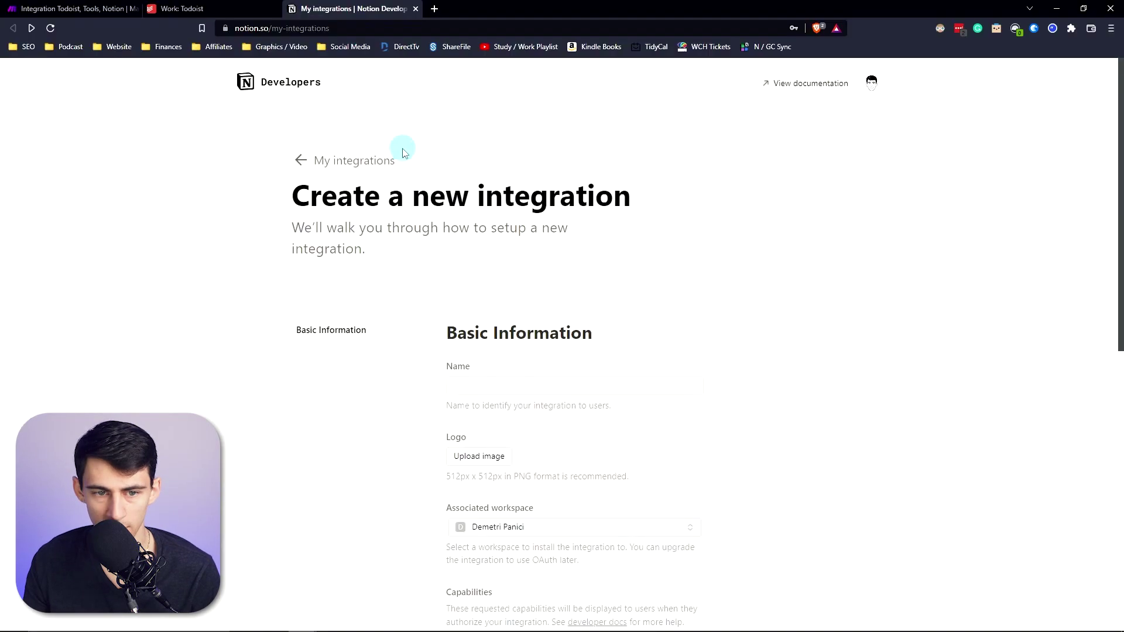
left_click(395, 159)
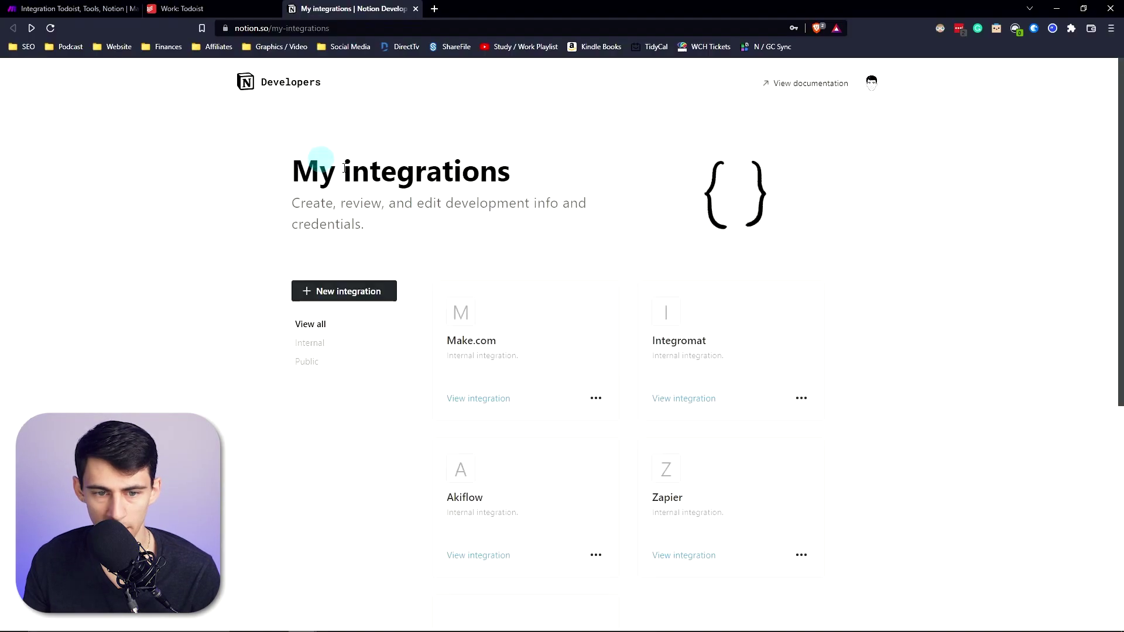
left_click(582, 342)
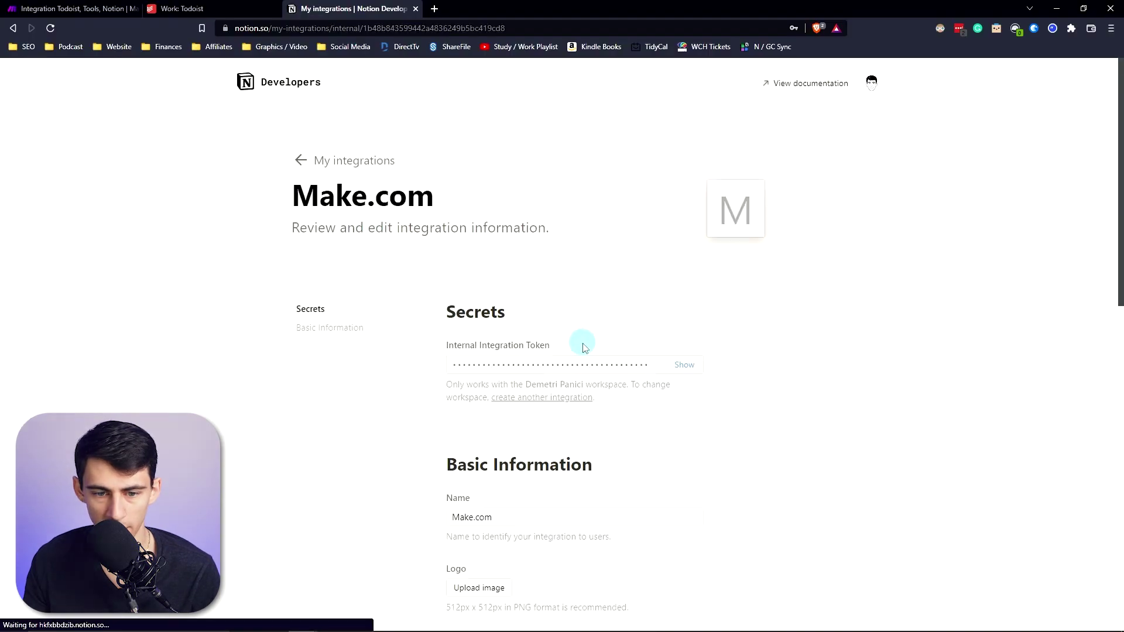
left_click(684, 366)
left_click(261, 8)
left_click(76, 8)
left_click(937, 302)
left_click(1044, 349)
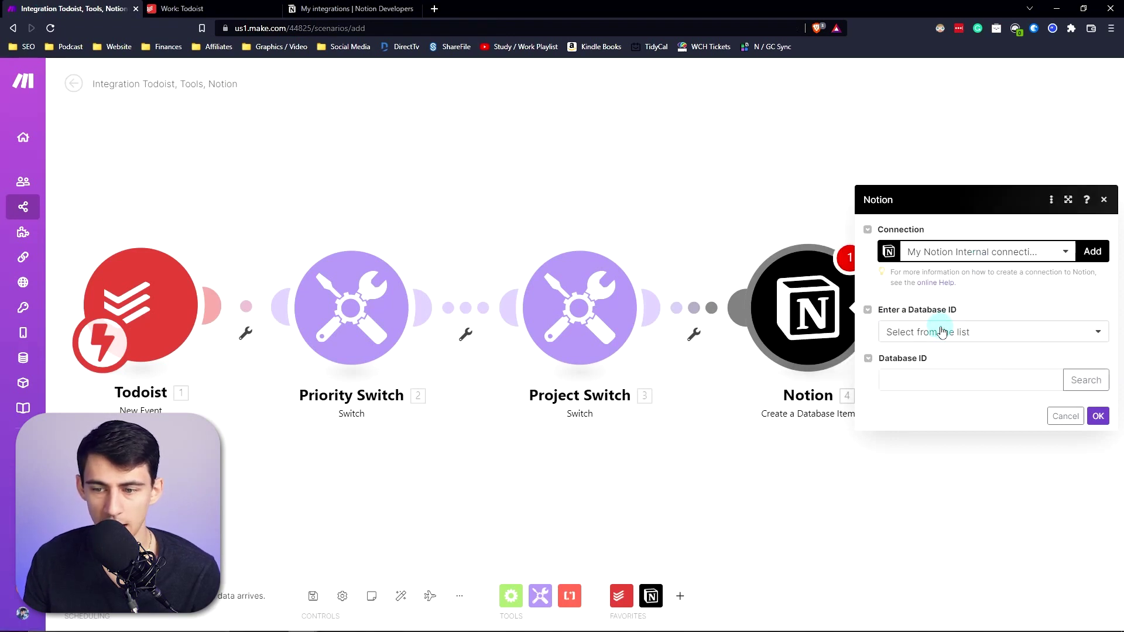
Set the Notion module's Database ID to Enter manually and go back to the Notion database.
left_click(995, 334)
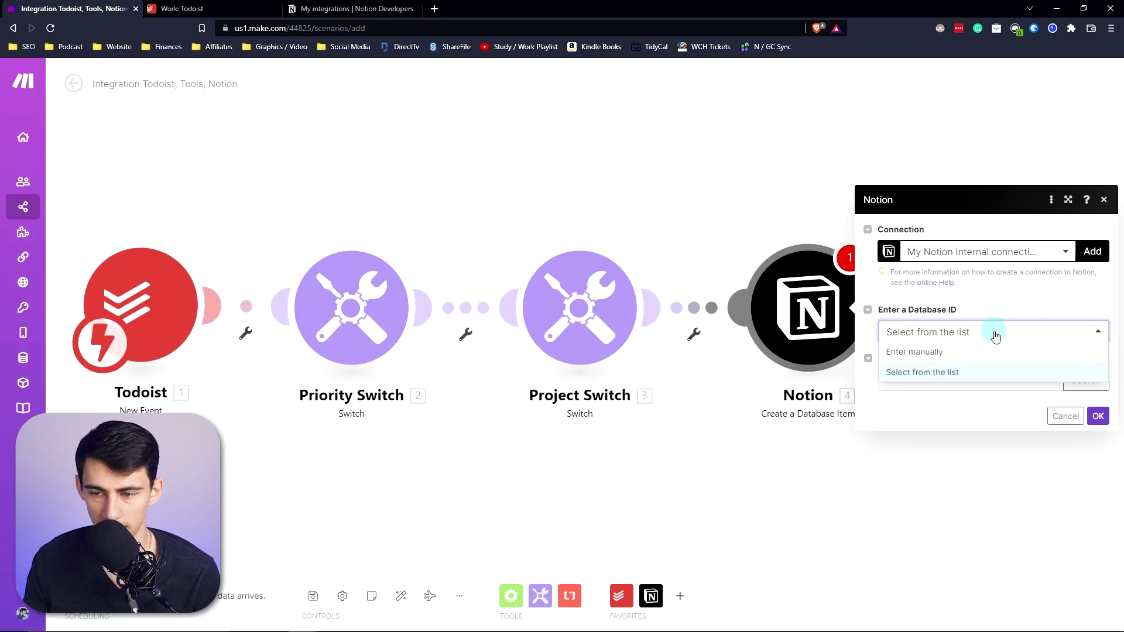
left_click(937, 352)
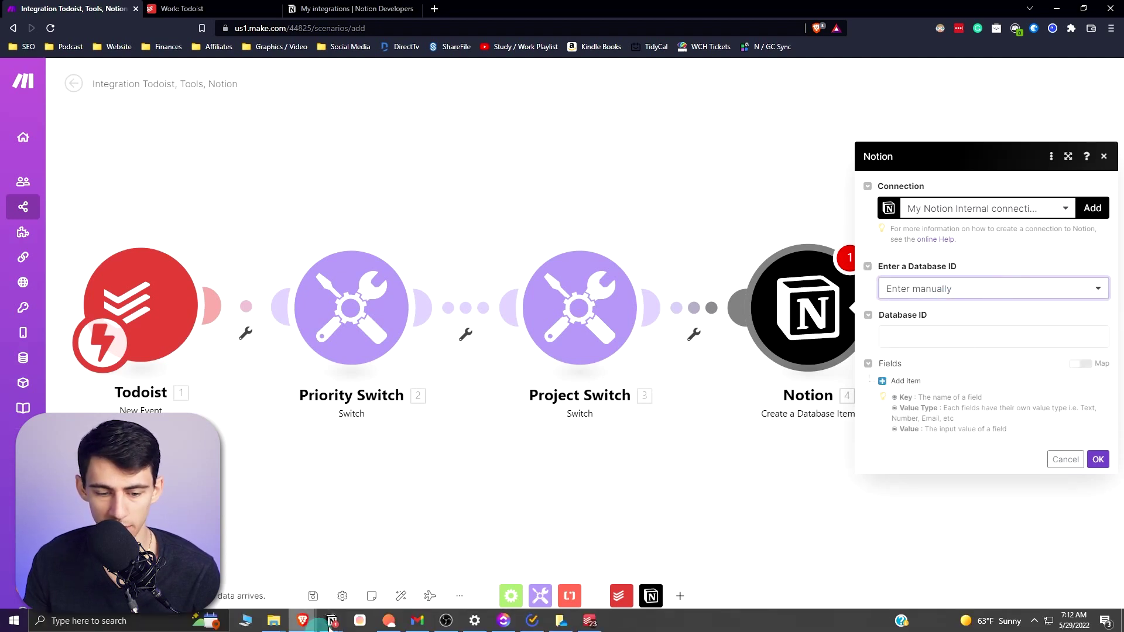
mouse_move(331, 621)
left_click(504, 598)
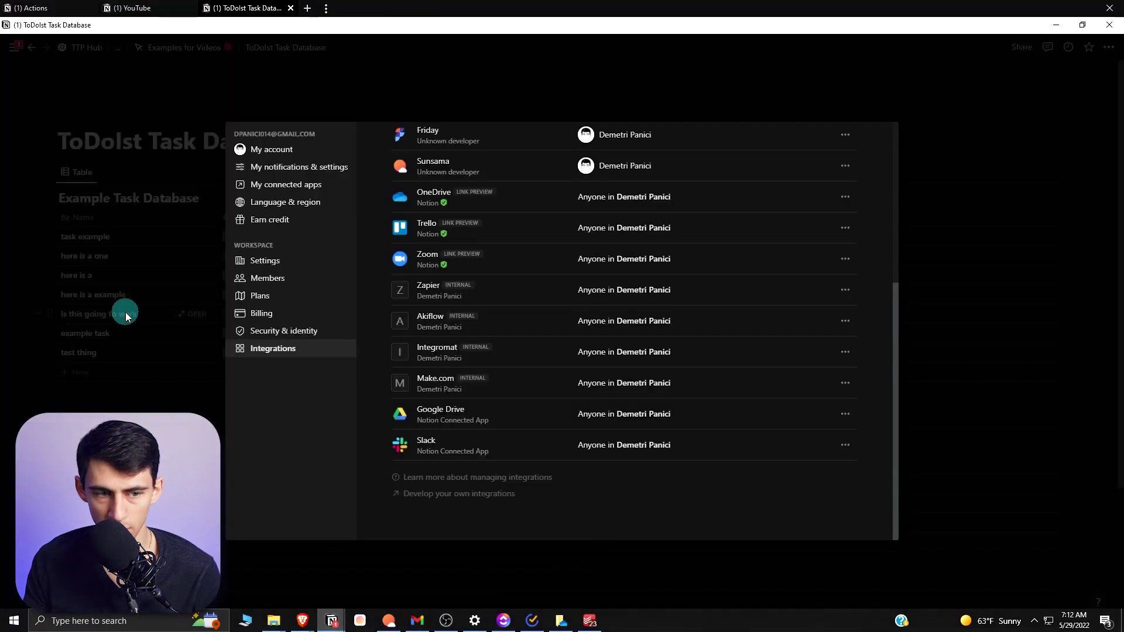
left_click(125, 313)
Share the ToDoIst Task Database with the Make.com integration and open it as a full page.
left_click(1022, 47)
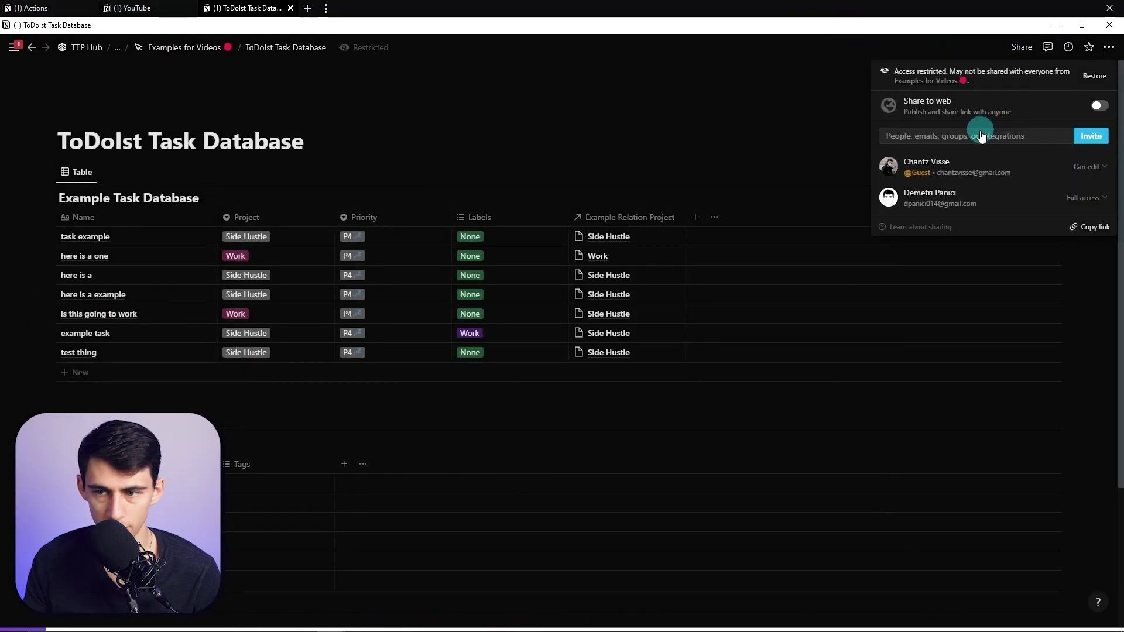
left_click(982, 137)
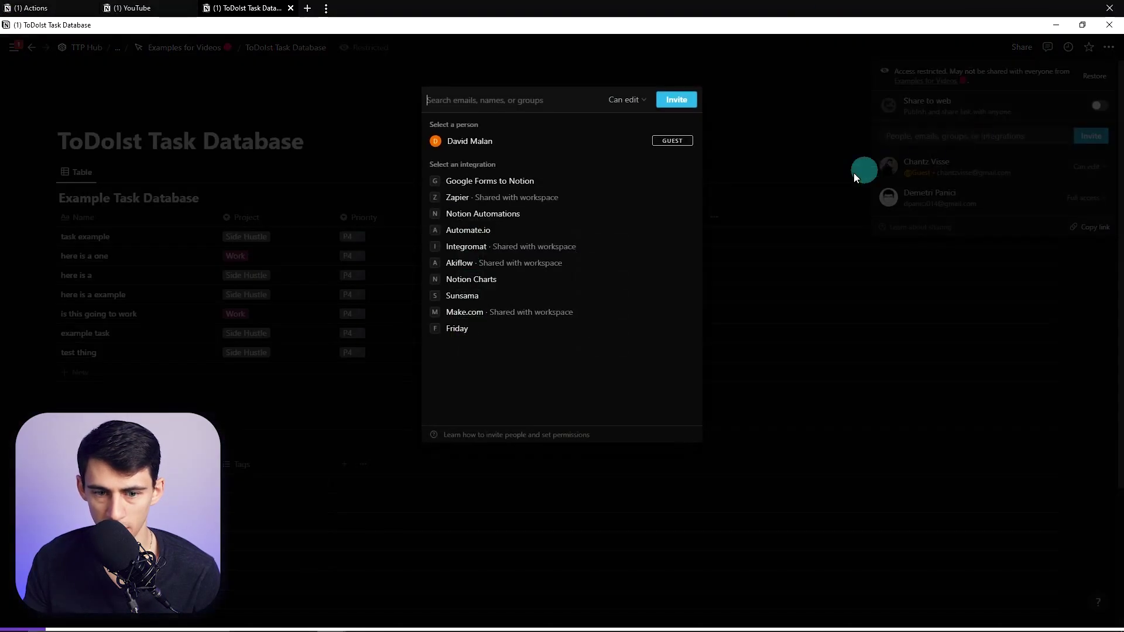
left_click(489, 313)
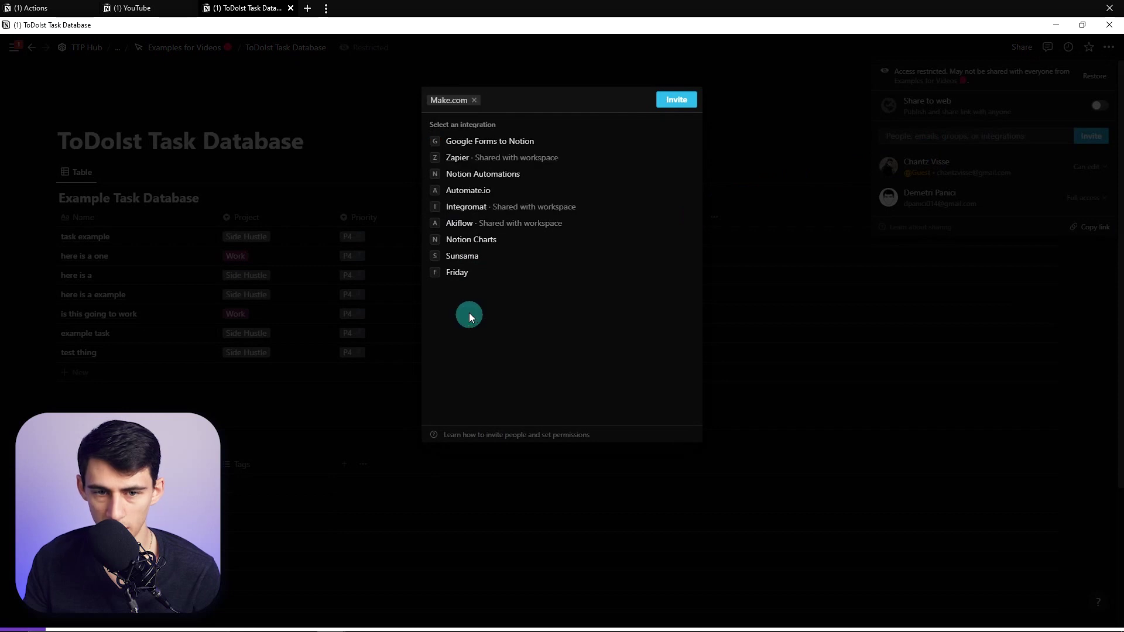
left_click(677, 100)
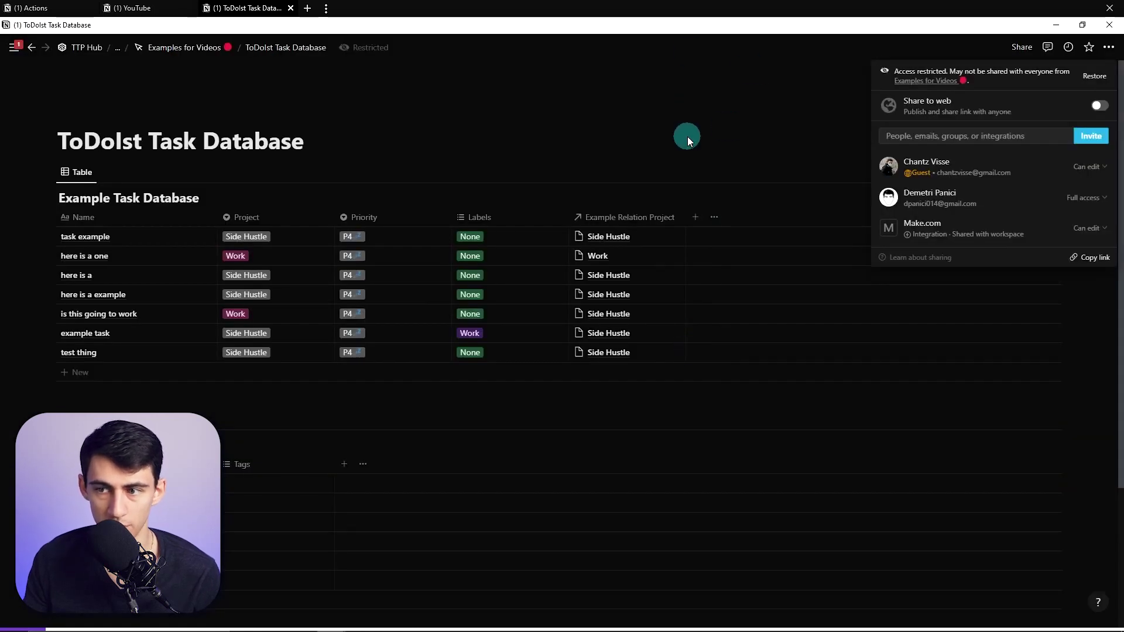
left_click(688, 136)
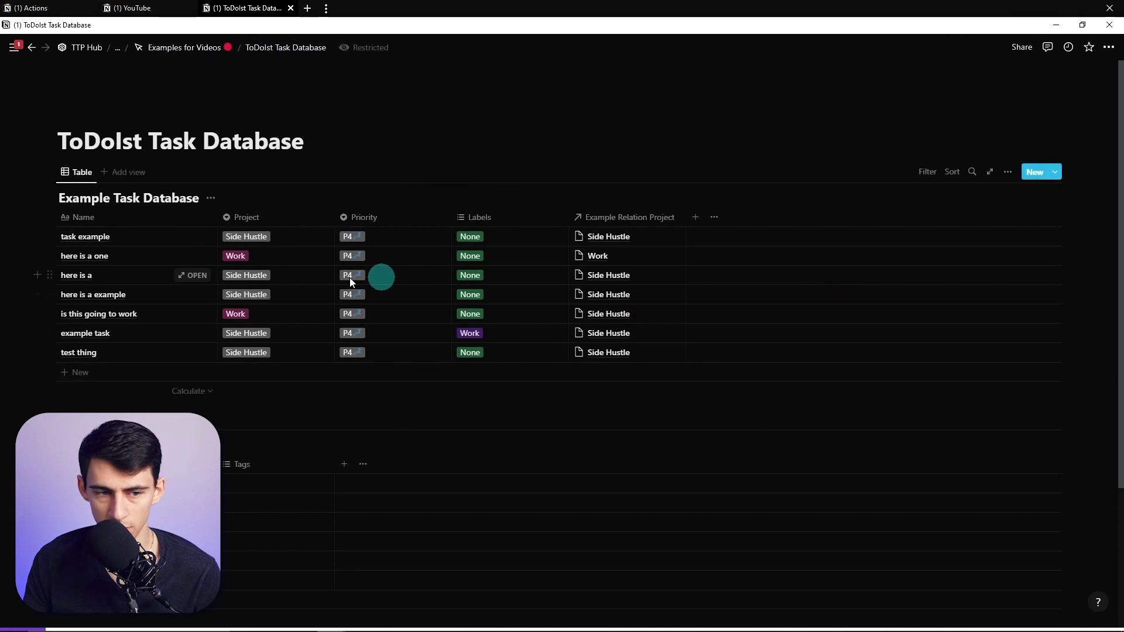
left_click(990, 172)
left_click(1040, 50)
Paste the database link into Database ID, trimmed down to just the ID.
left_click(1093, 245)
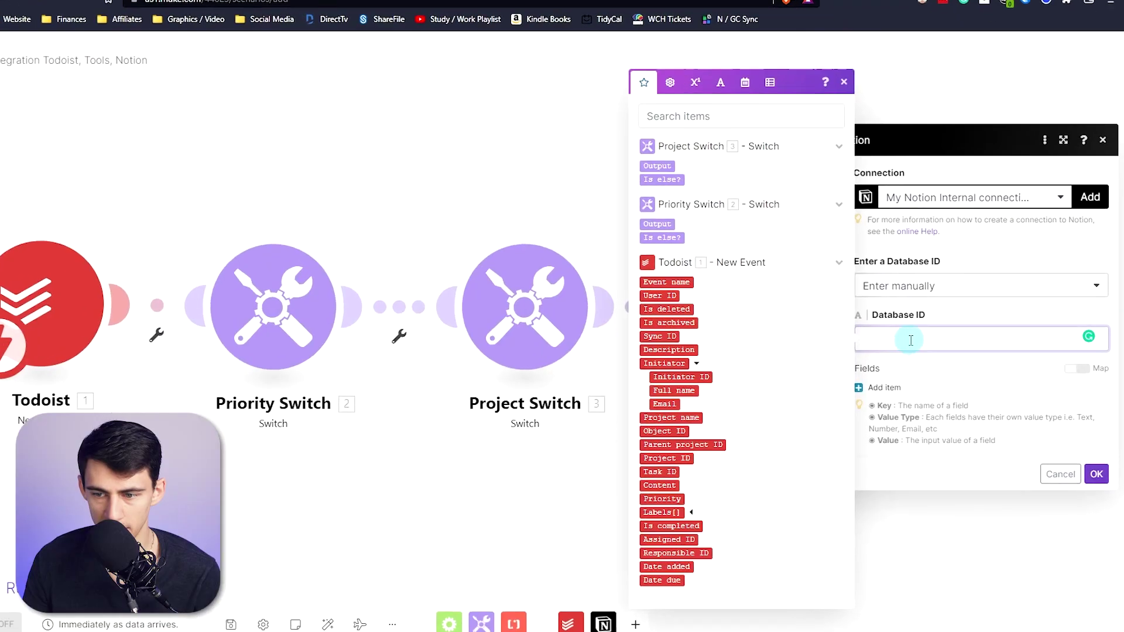
key("ctrl+v")
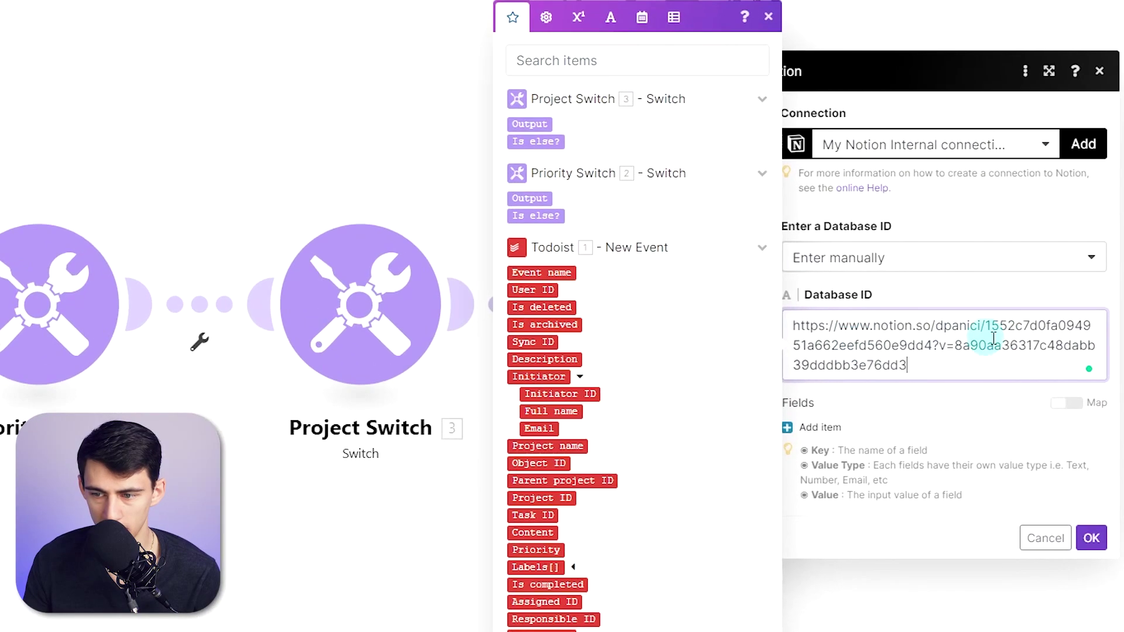
left_click_drag(956, 366, 798, 325)
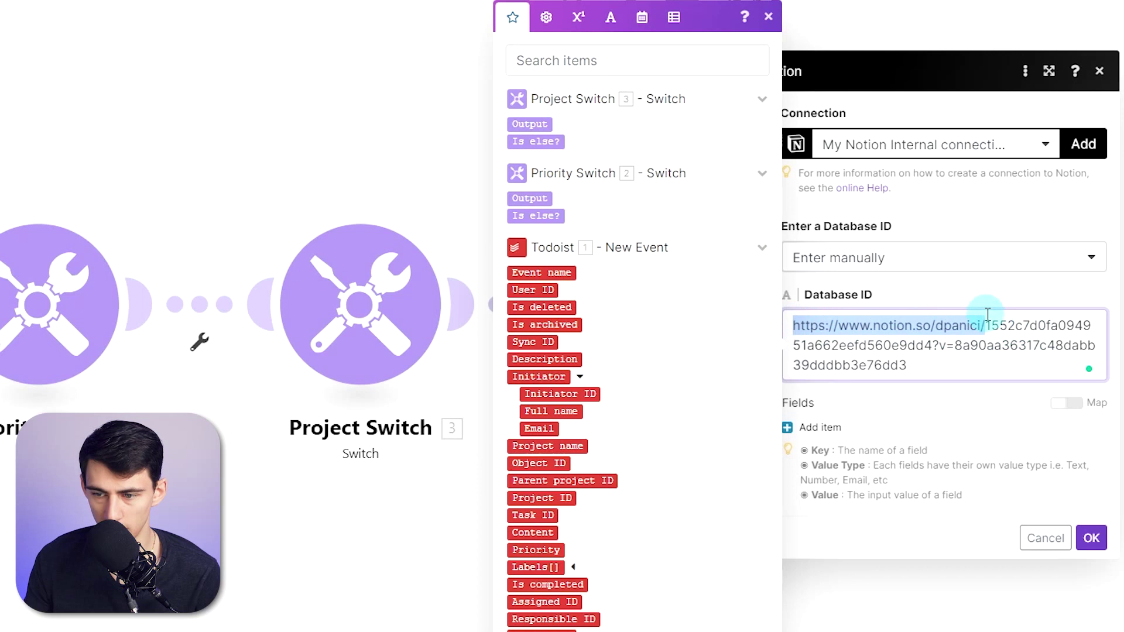
key("BackSpace")
left_click(1045, 324)
key("ctrl+shift+End")
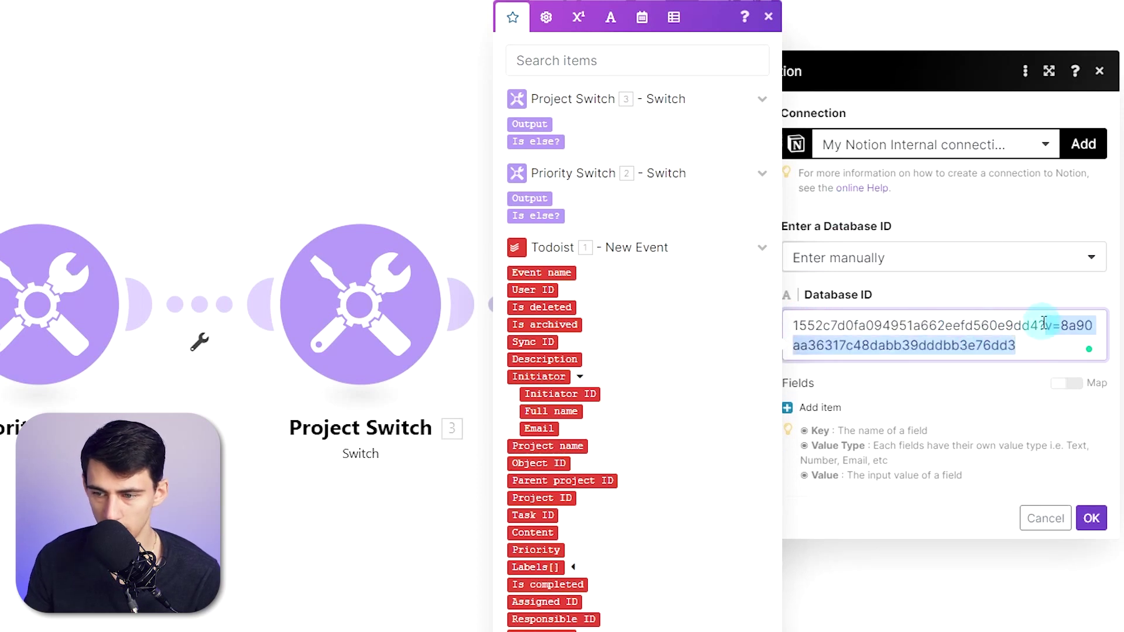
key("BackSpace")
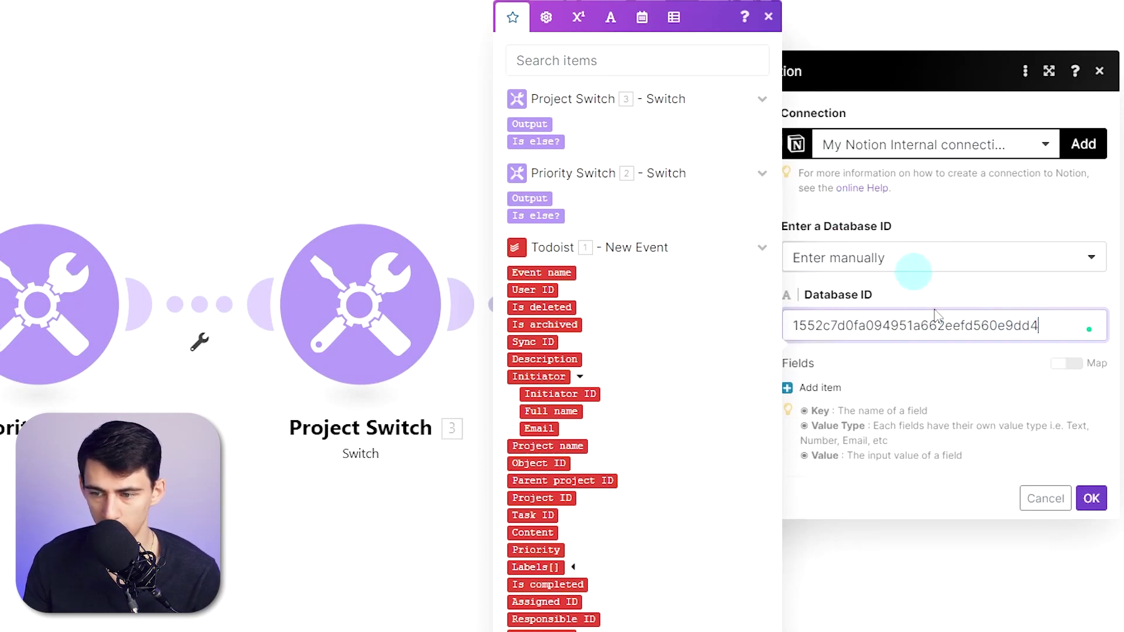
left_click(1090, 499)
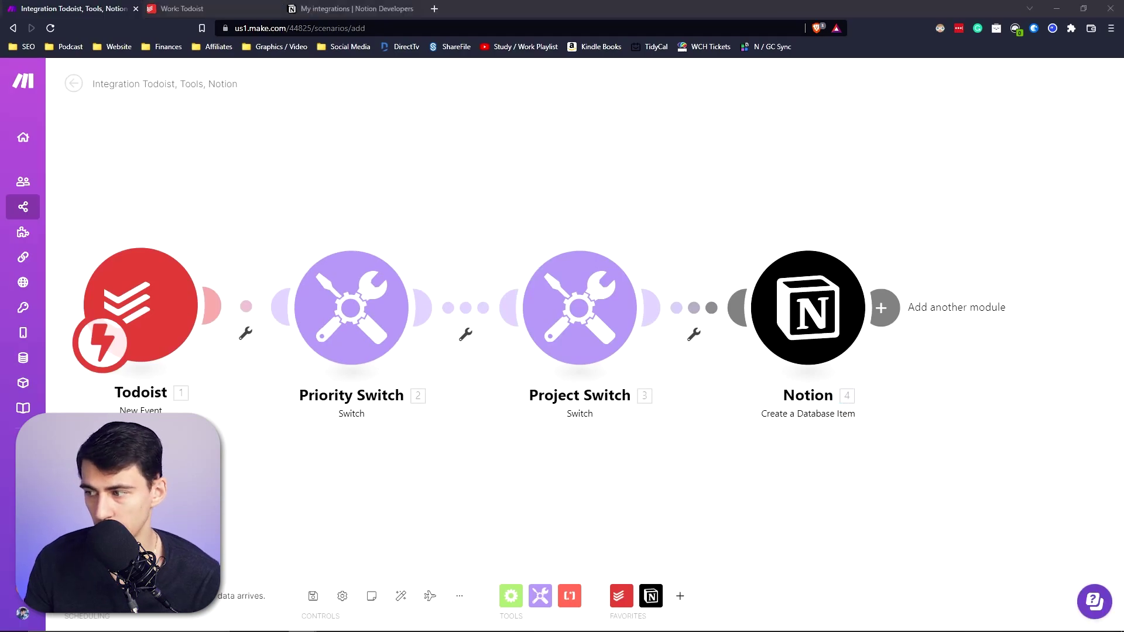
Add a Name field of type Title mapped to the Todoist task Content.
left_click(808, 308)
left_click(966, 291)
left_click(943, 386)
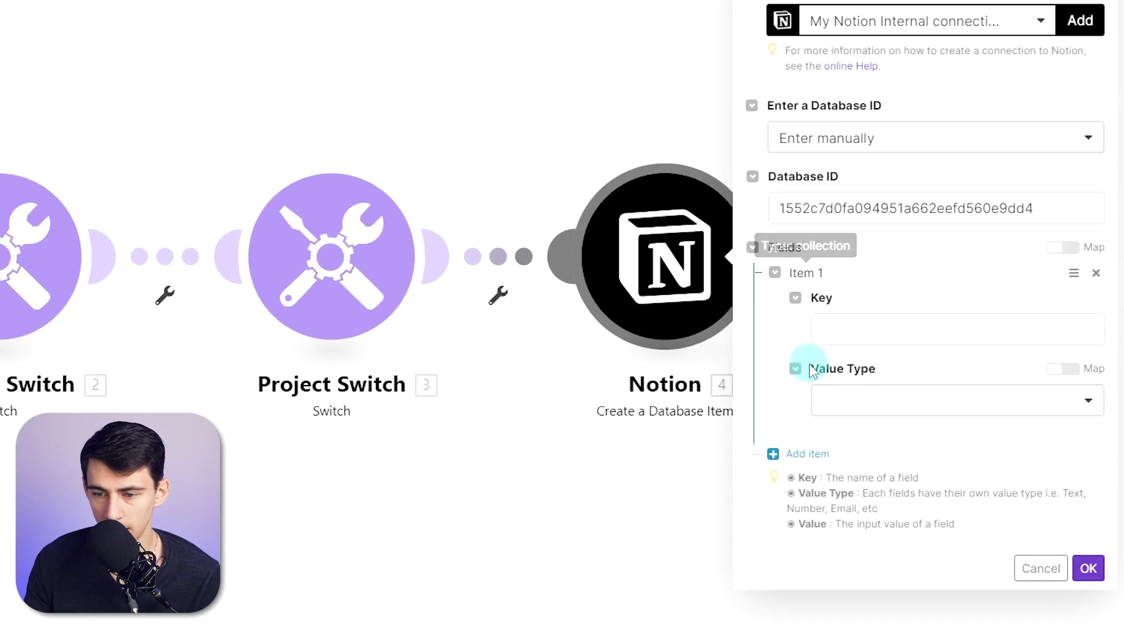
left_click(1006, 345)
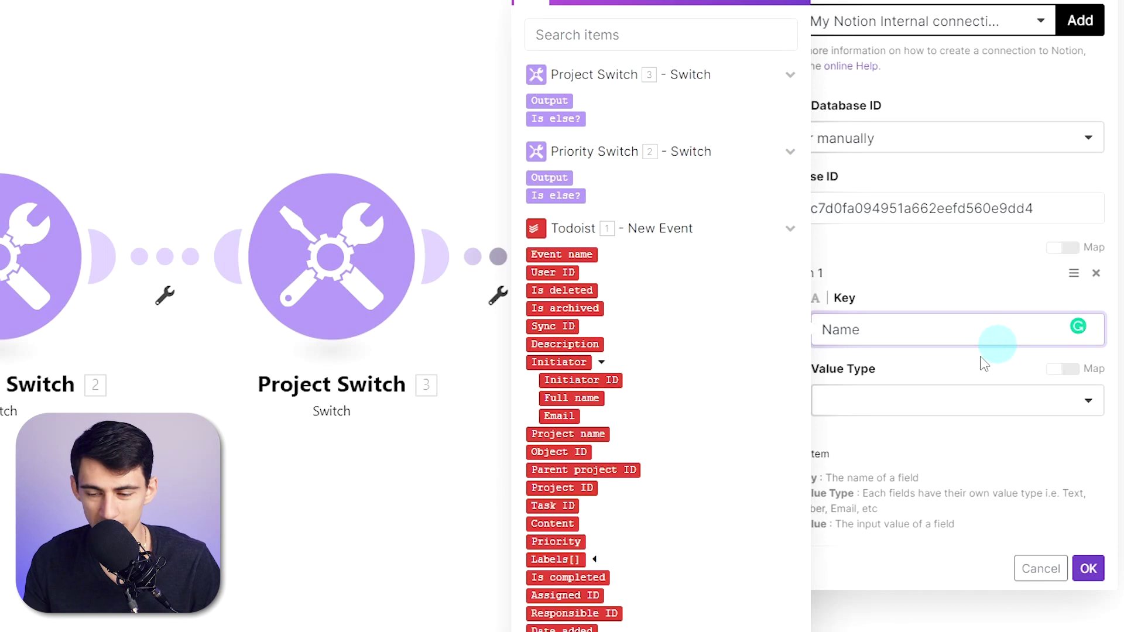
left_click(947, 406)
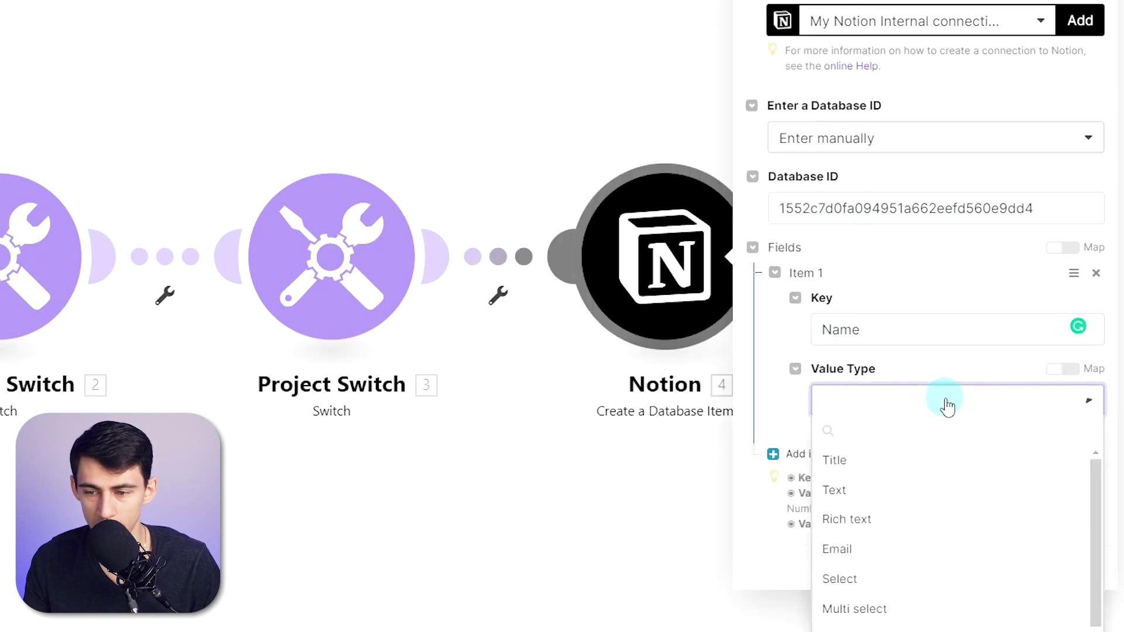
left_click(883, 469)
left_click(880, 451)
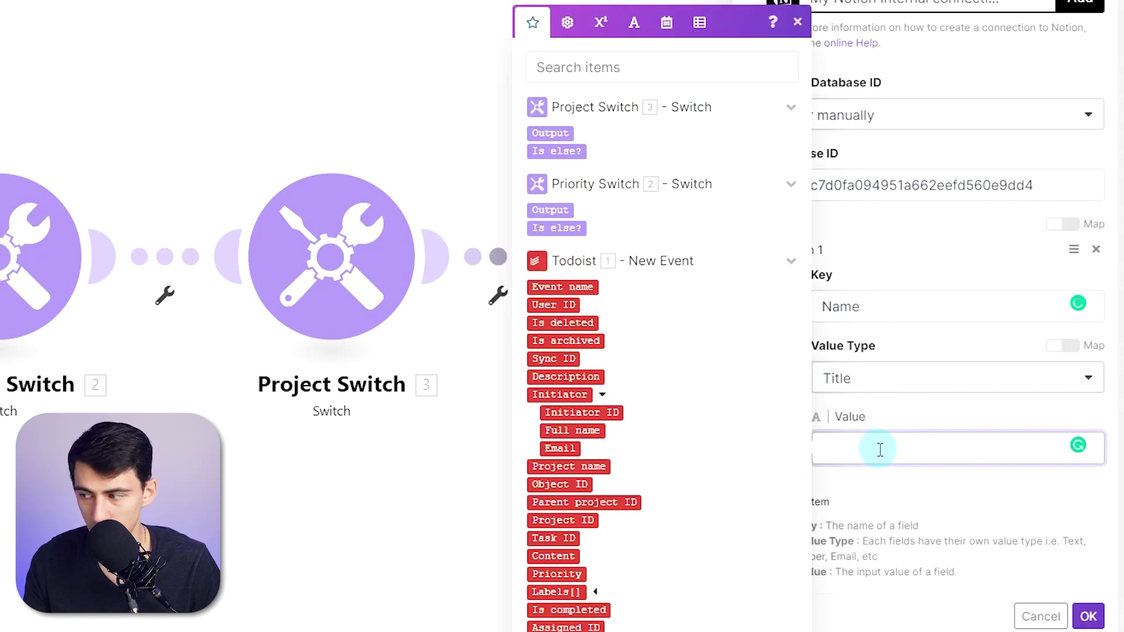
left_click(591, 62)
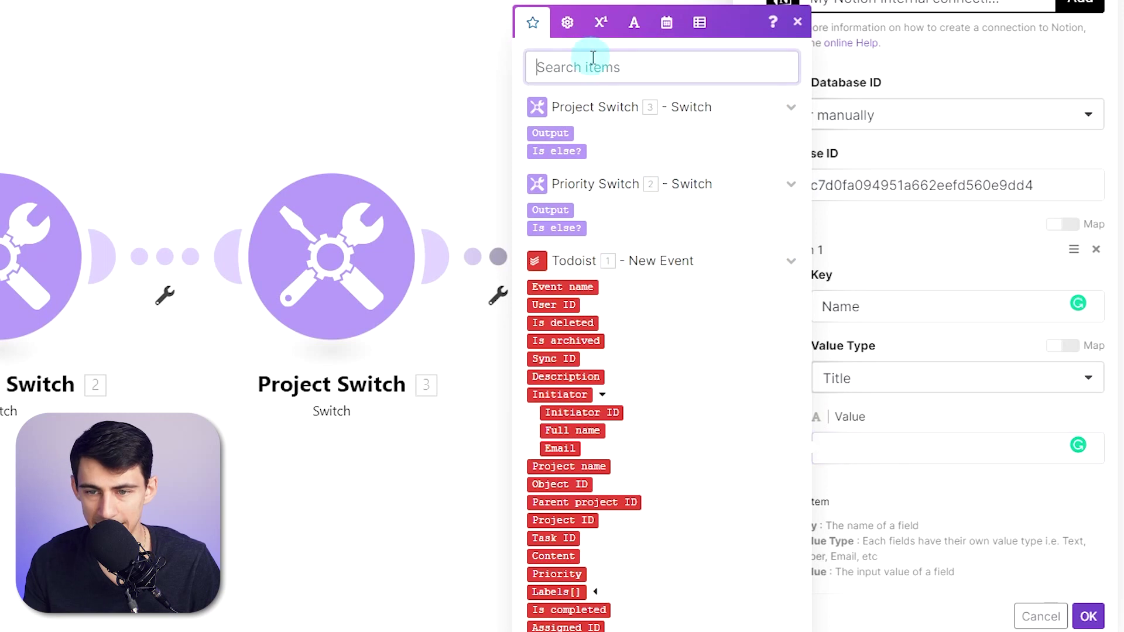
type("con")
left_click(553, 460)
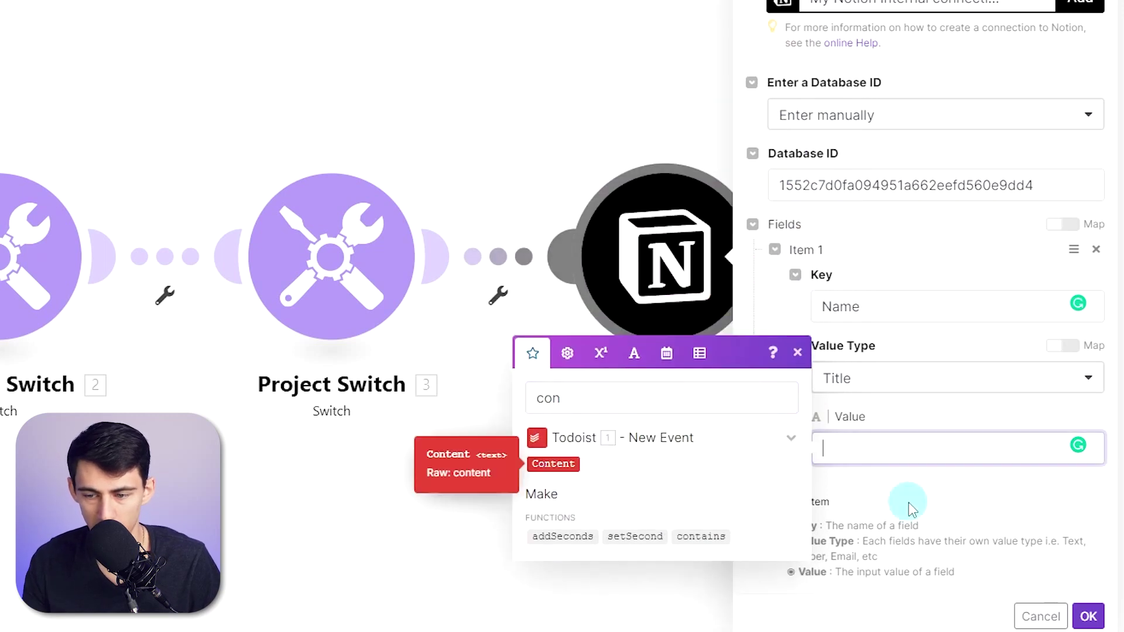
left_click(909, 503)
Add a second field item to the Notion module.
left_click(884, 476)
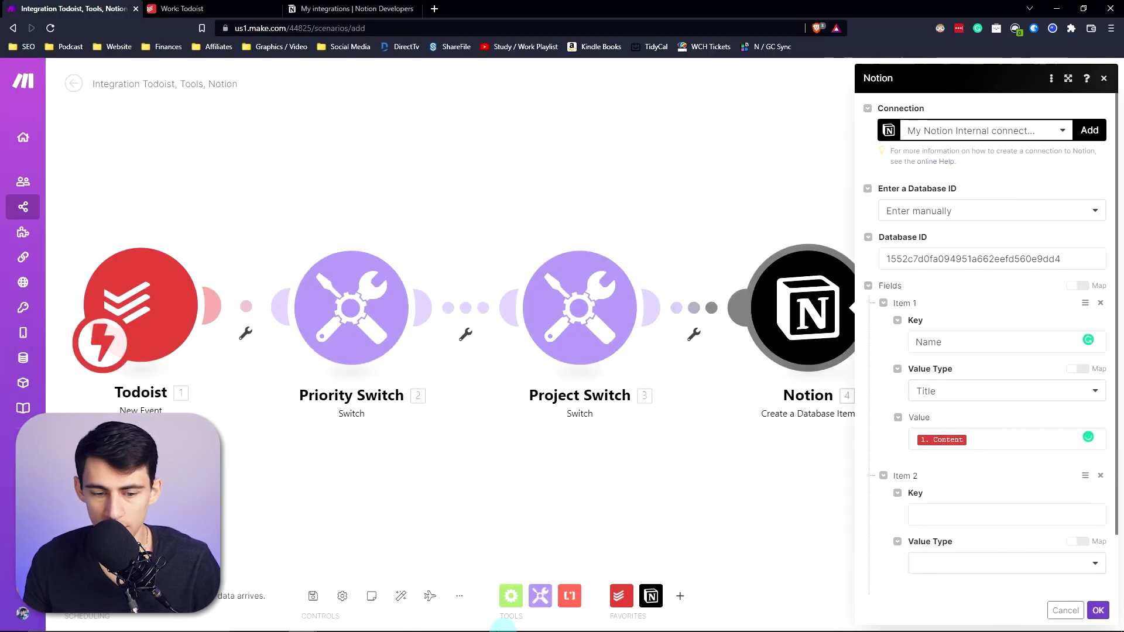
mouse_move(331, 621)
left_click(482, 568)
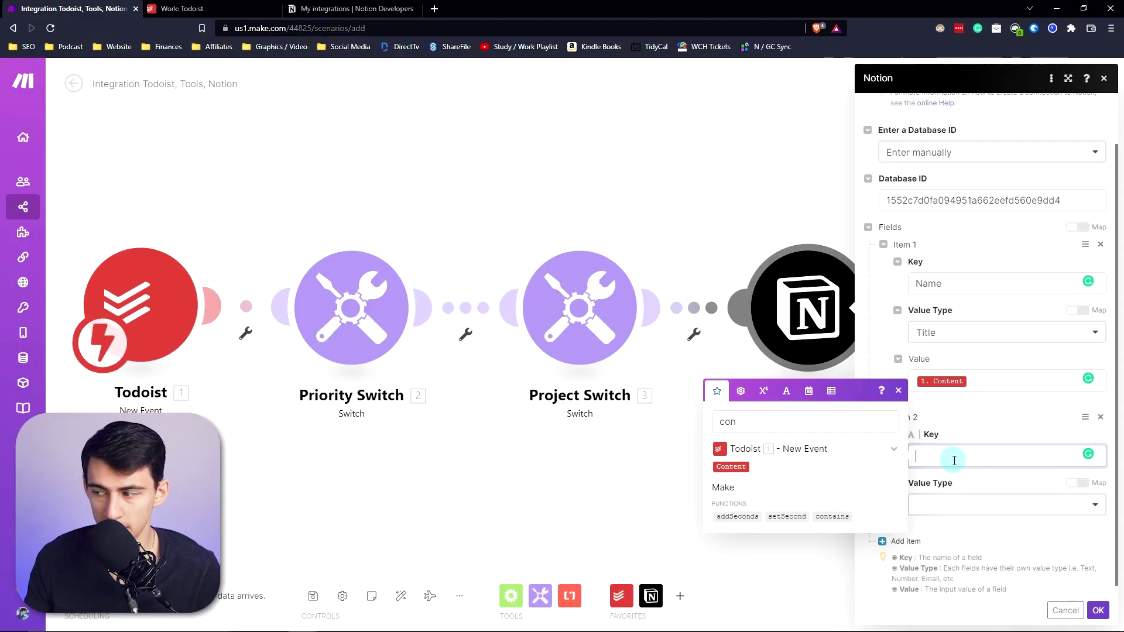
Make Item 2 (Project) a Select mapped from Project Switch's 3. Output.
left_click(961, 507)
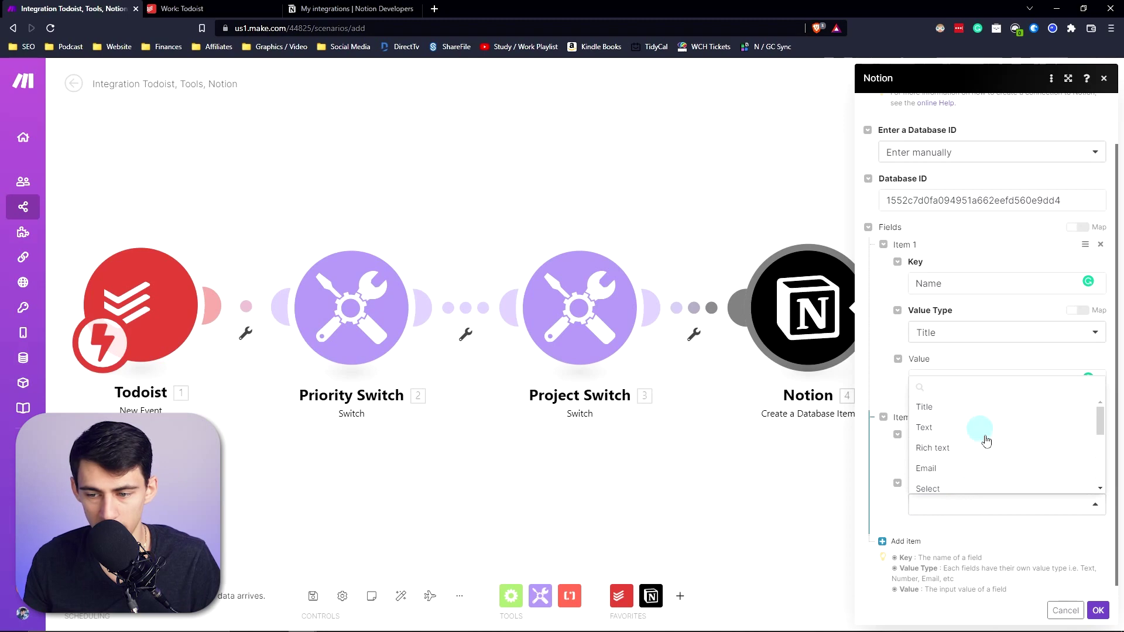
left_click(937, 489)
left_click(994, 553)
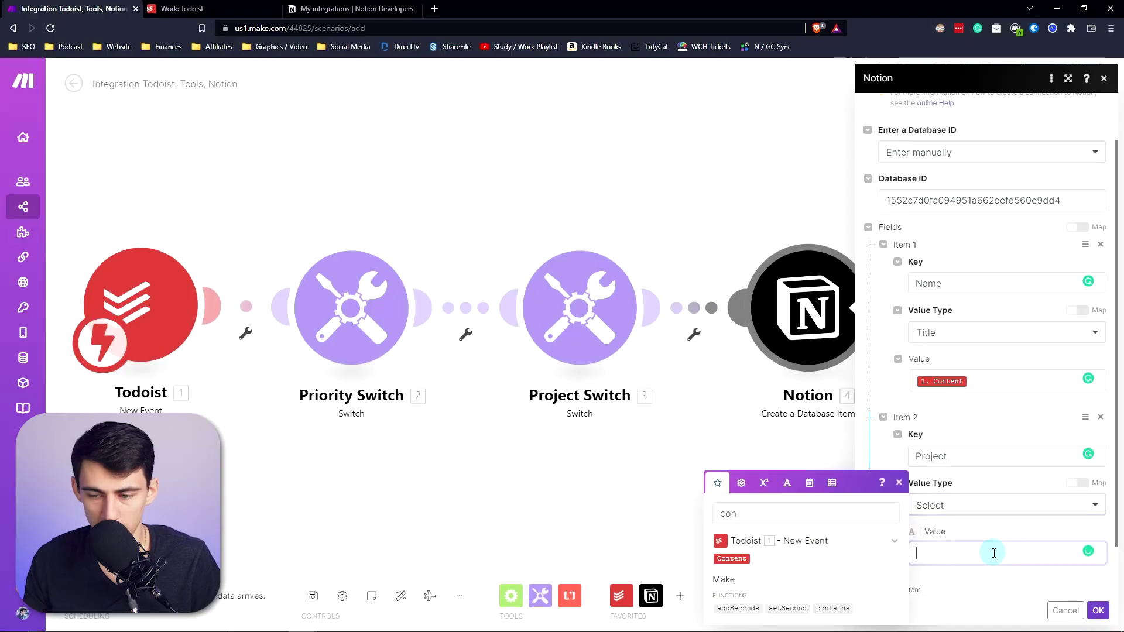
double_click(765, 512)
key("BackSpace")
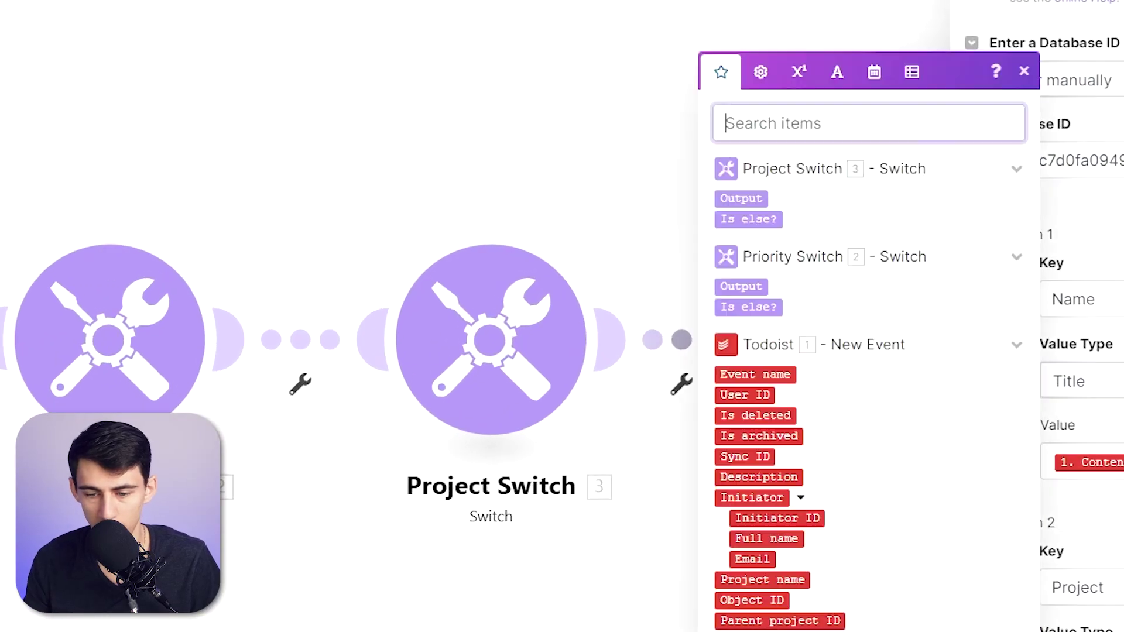
left_click(741, 199)
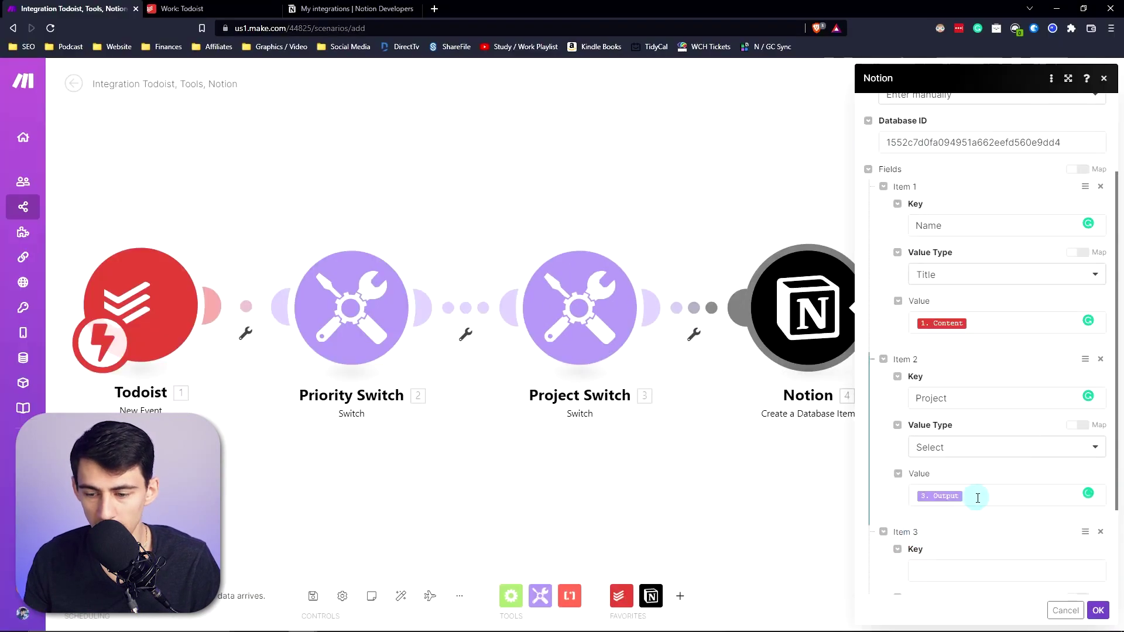
scroll(978, 498, "down", 2)
Set Item 3 to key Priority, type Select, mapped from Priority Switch's 2. Output.
left_click(963, 452)
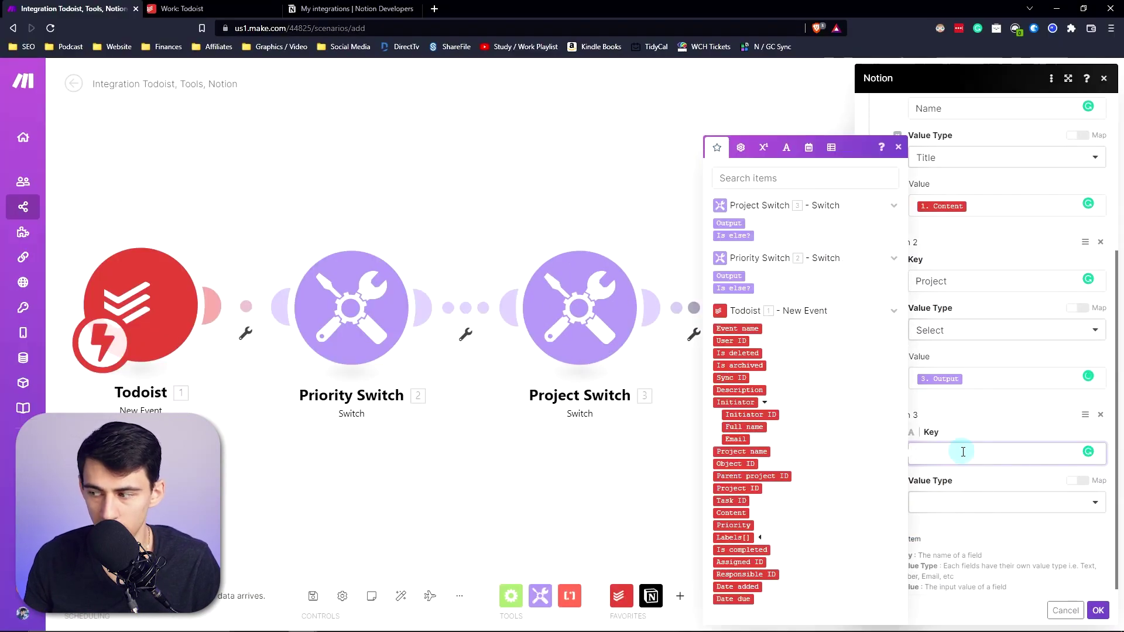
left_click(832, 179)
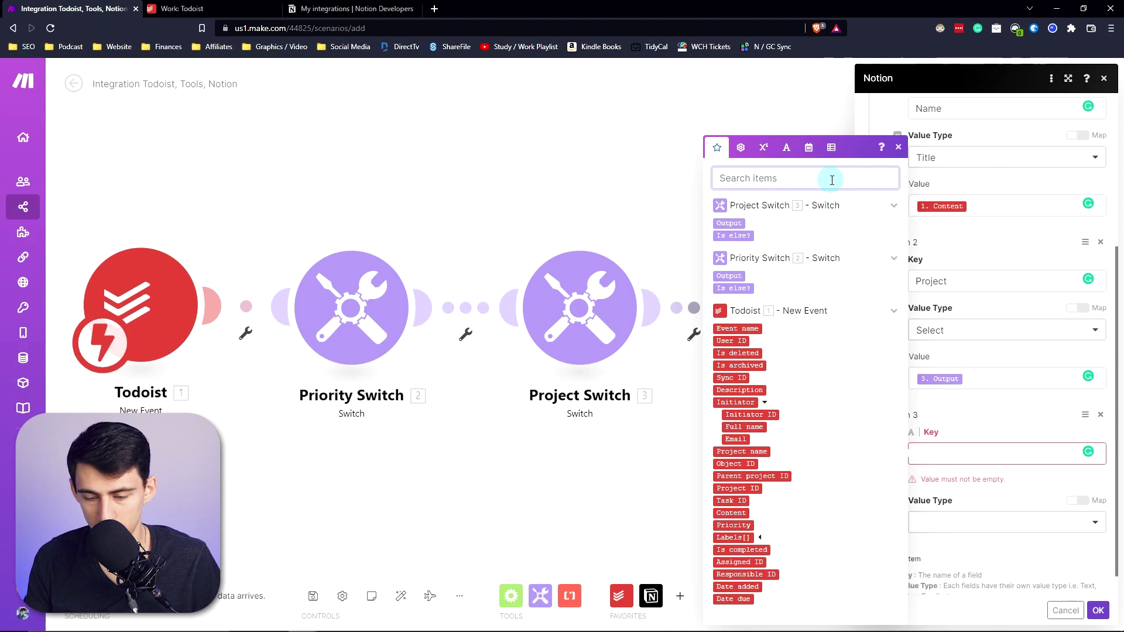
left_click(1006, 460)
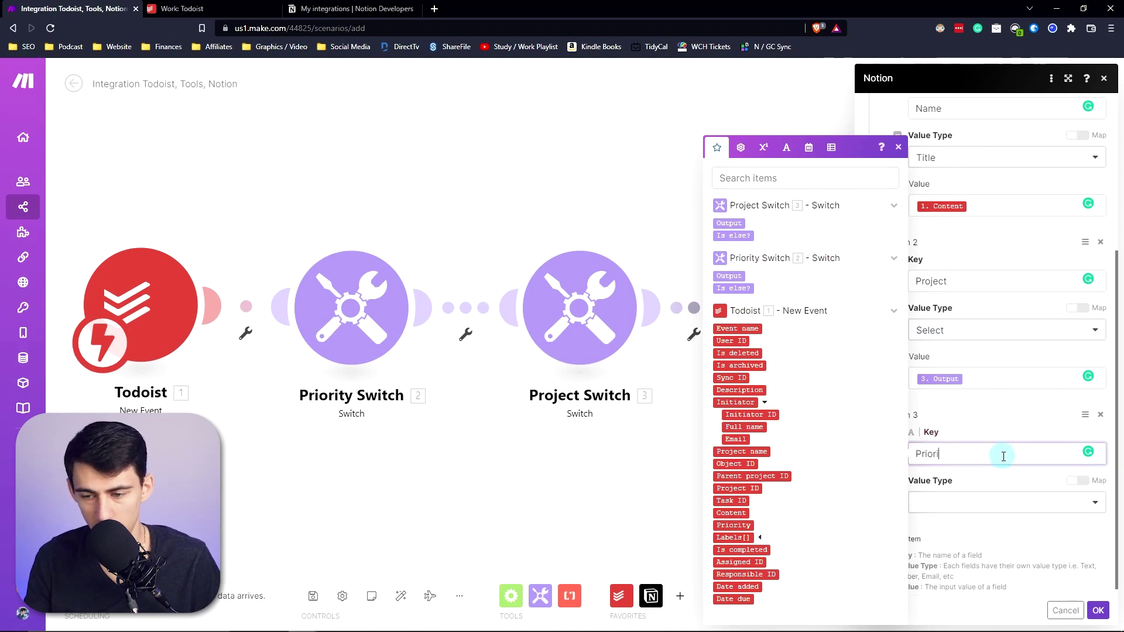
left_click(989, 499)
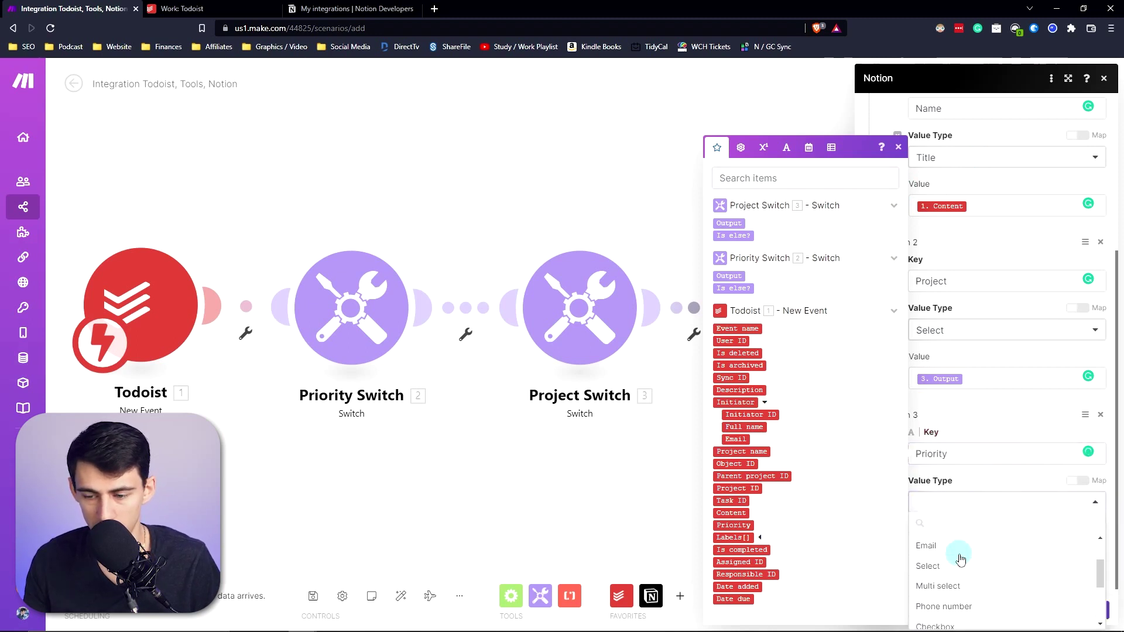
left_click(956, 566)
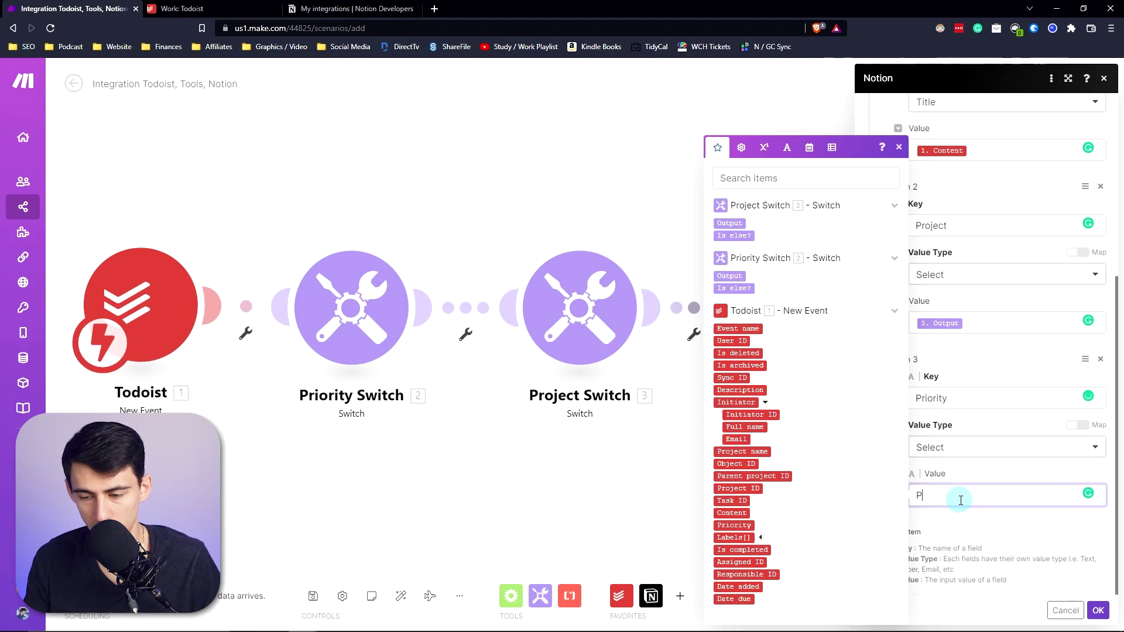
left_click(738, 274)
left_click(917, 531)
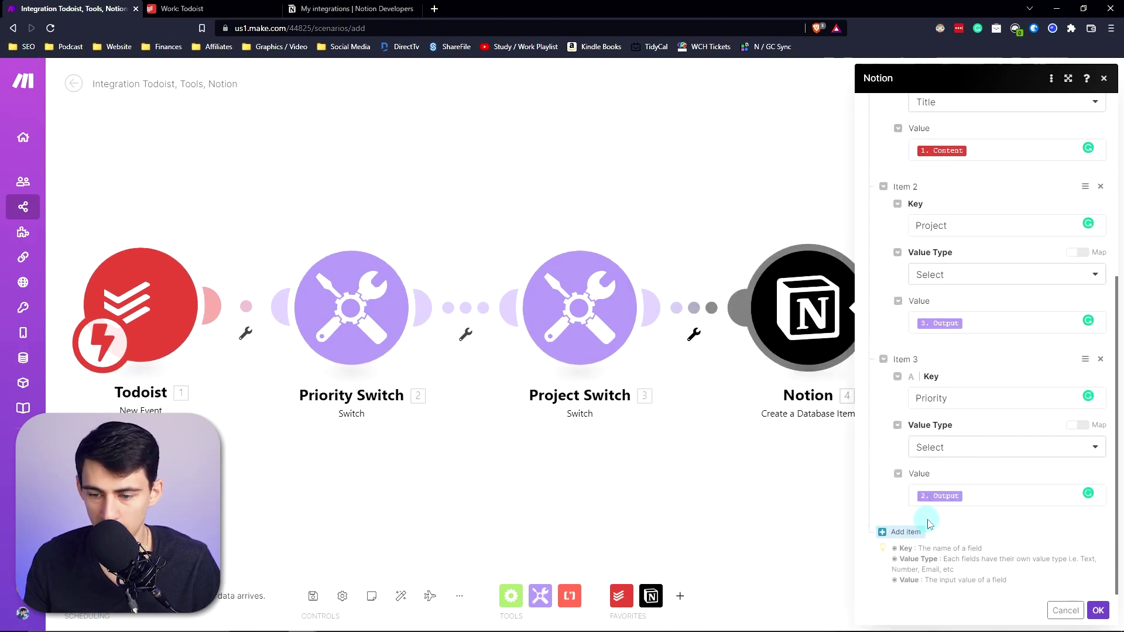
Add Item 4 'Labels' as Multi select mapped from Todoist Labels[], then save module and scenario.
left_click(989, 513)
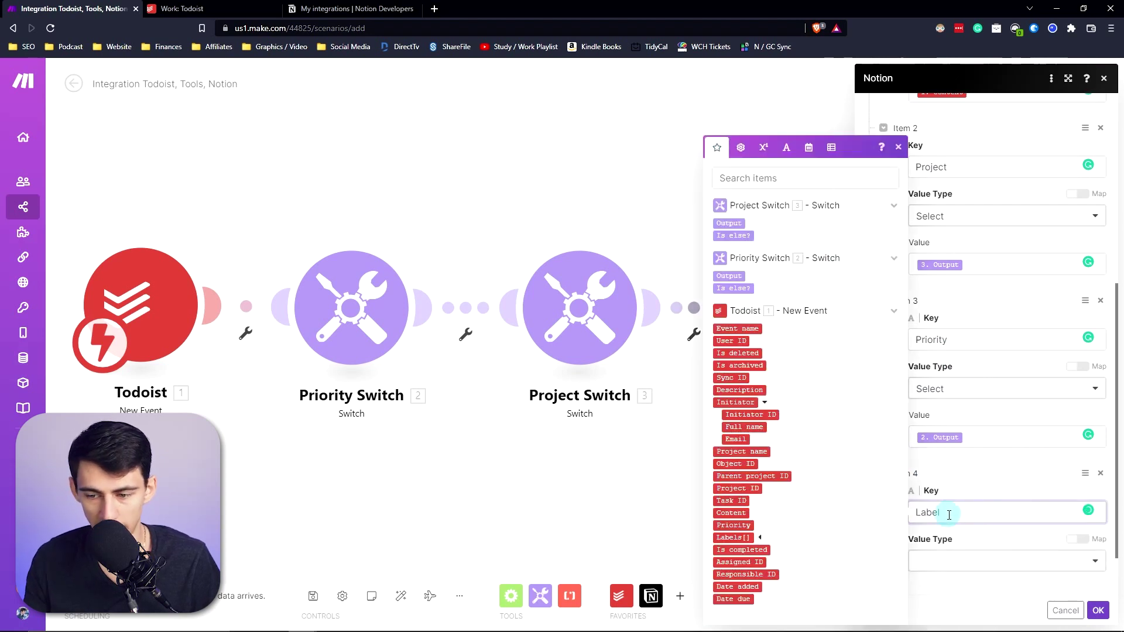
left_click(950, 557)
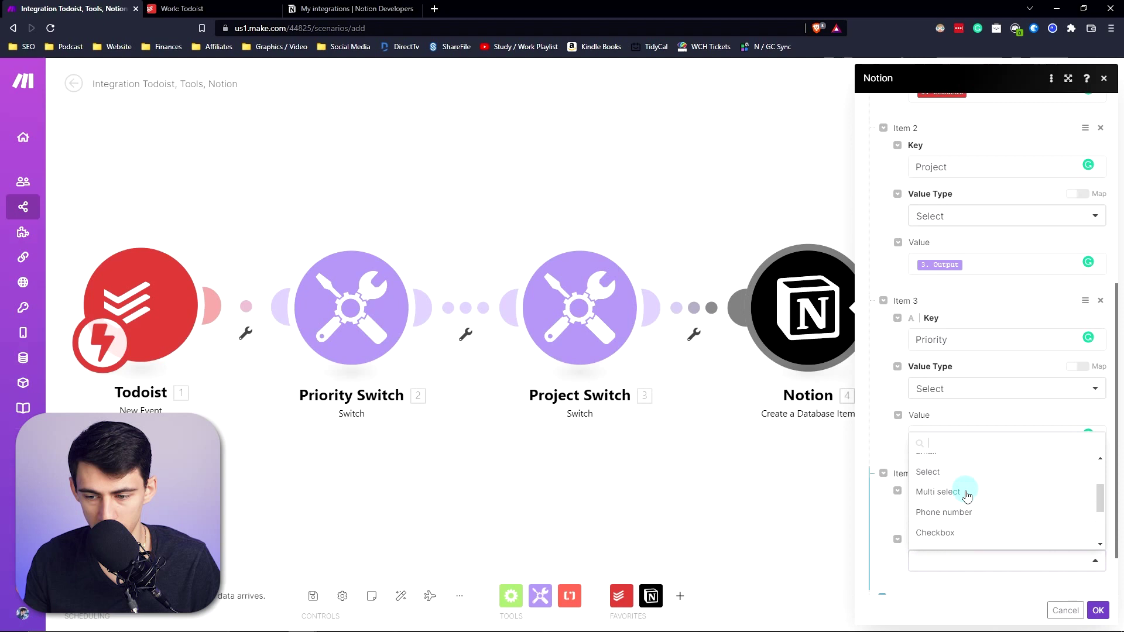
left_click(966, 496)
scroll(943, 539, "down", 1)
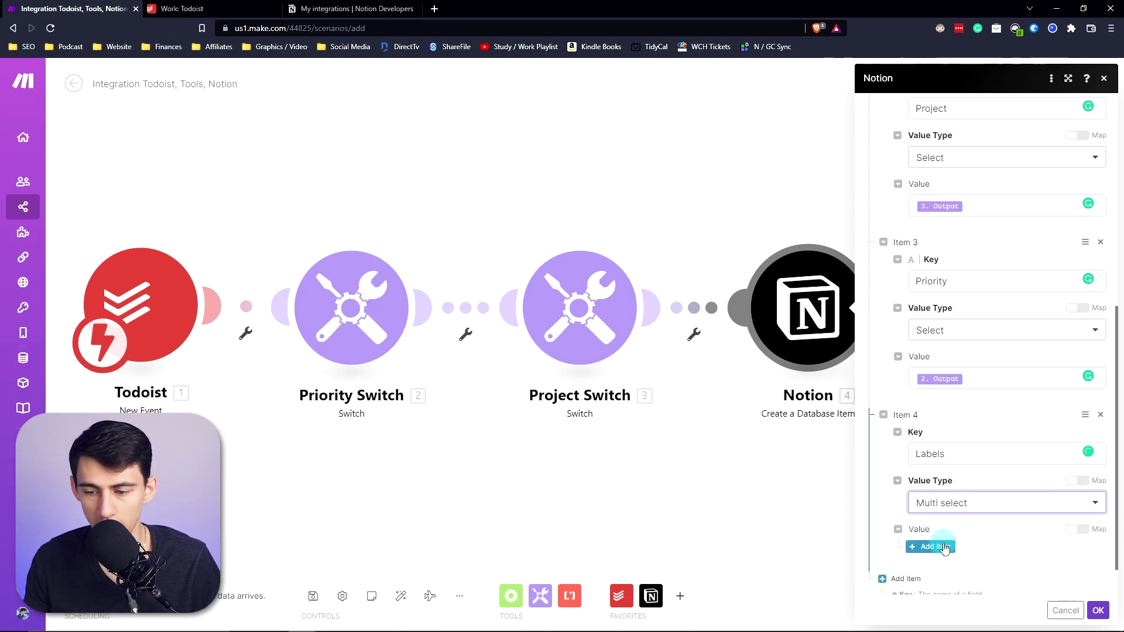
left_click(936, 545)
scroll(949, 525, "down", 1)
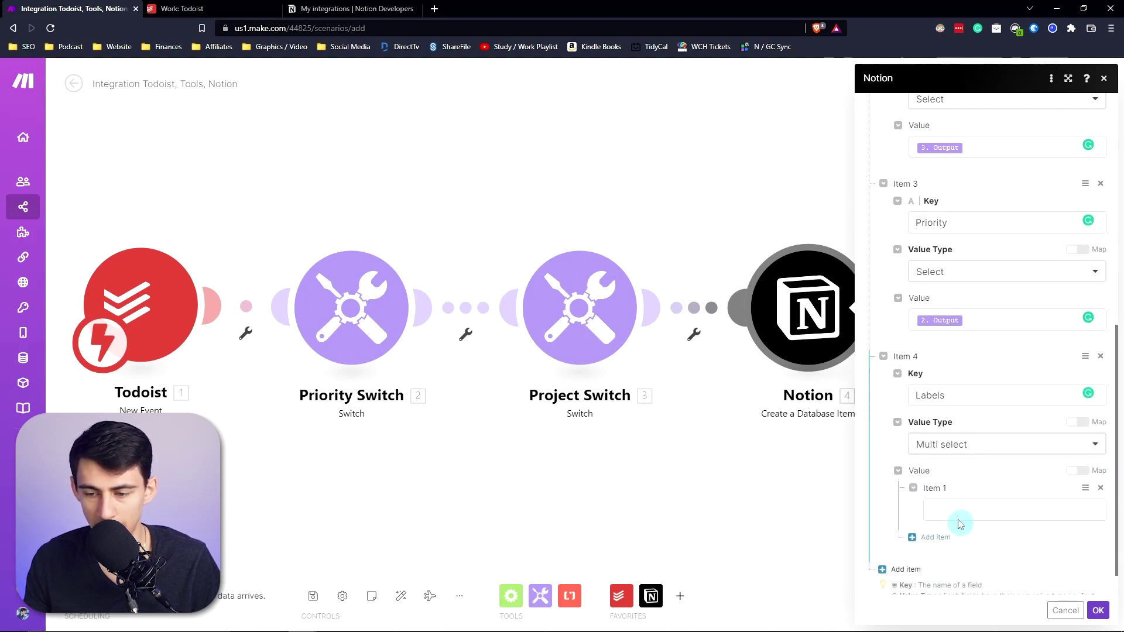
left_click(958, 508)
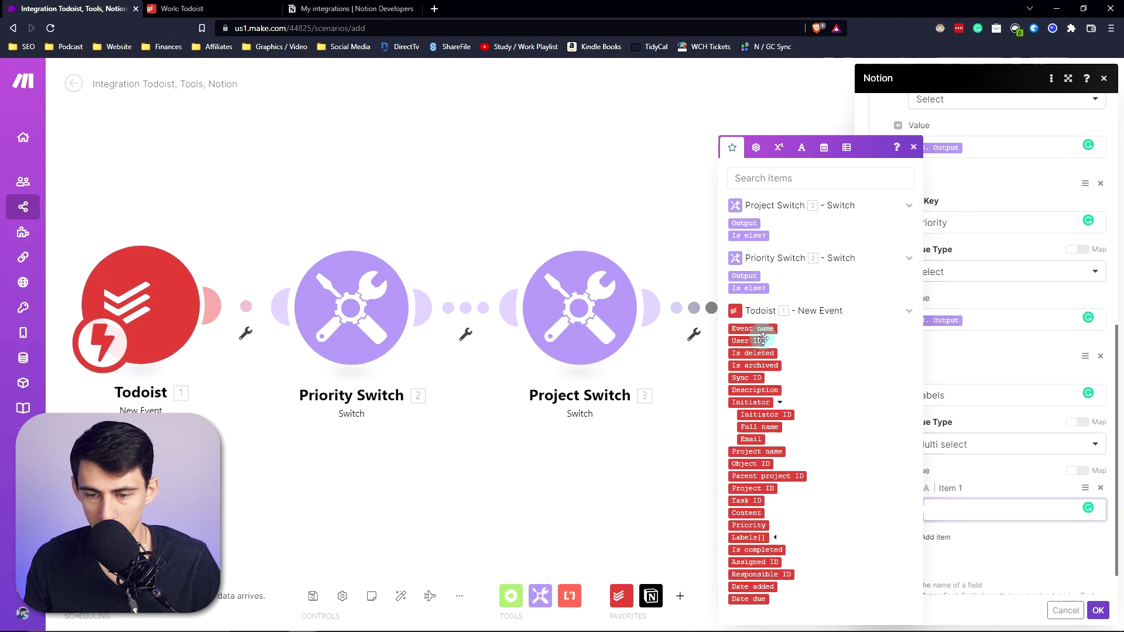
left_click(785, 178)
type("label")
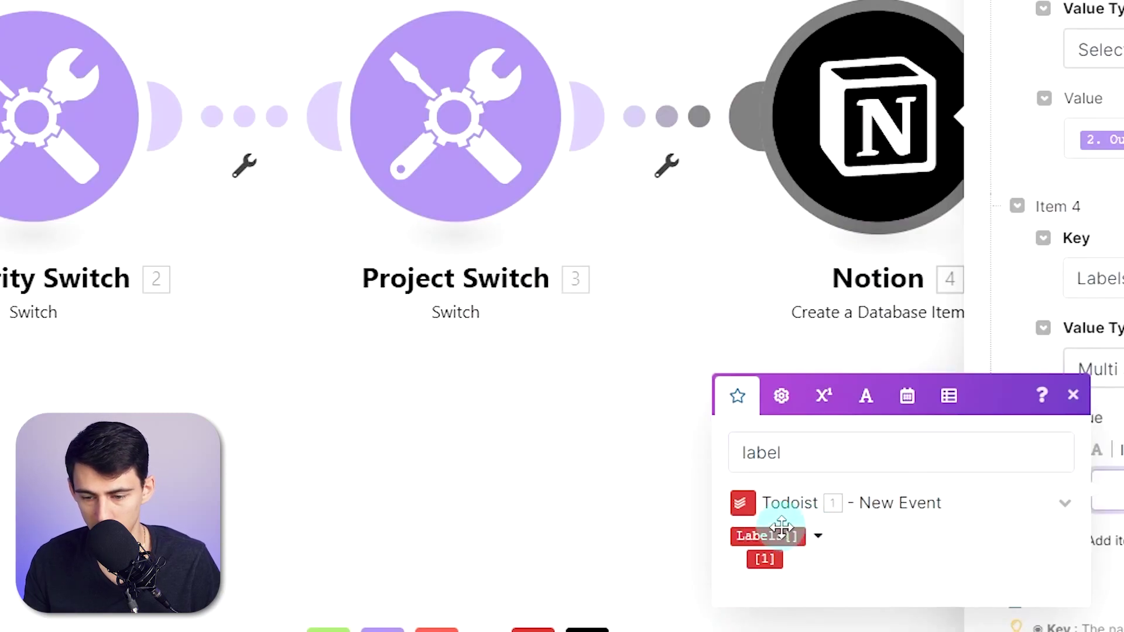
left_click(781, 530)
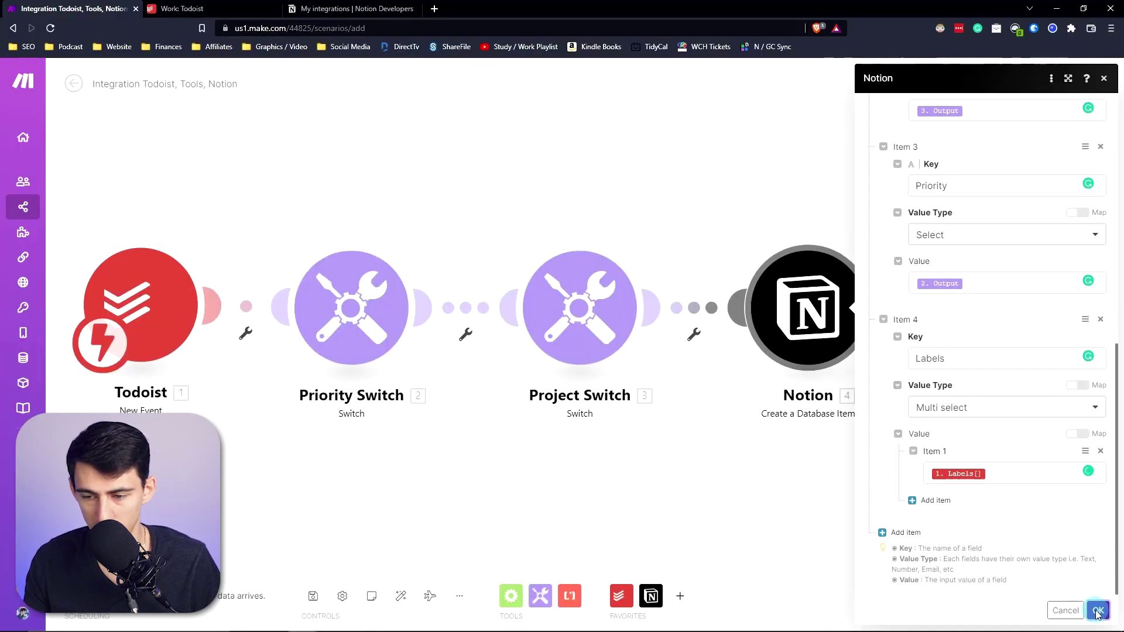
left_click(1097, 612)
left_click(313, 596)
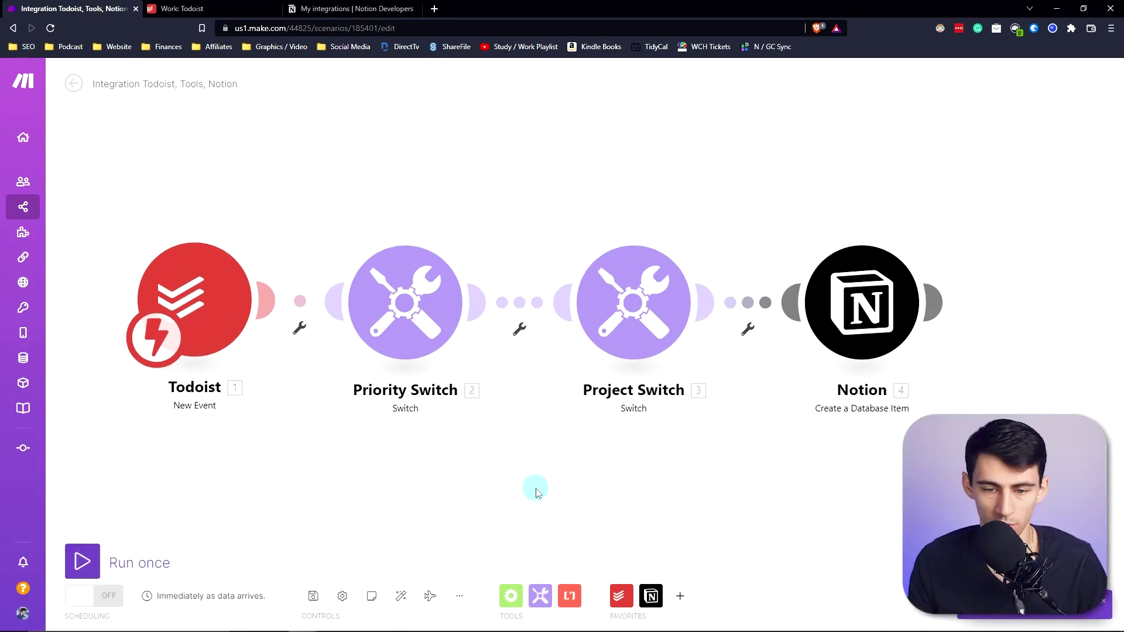
left_click(153, 561)
key("ctrl+alt+a")
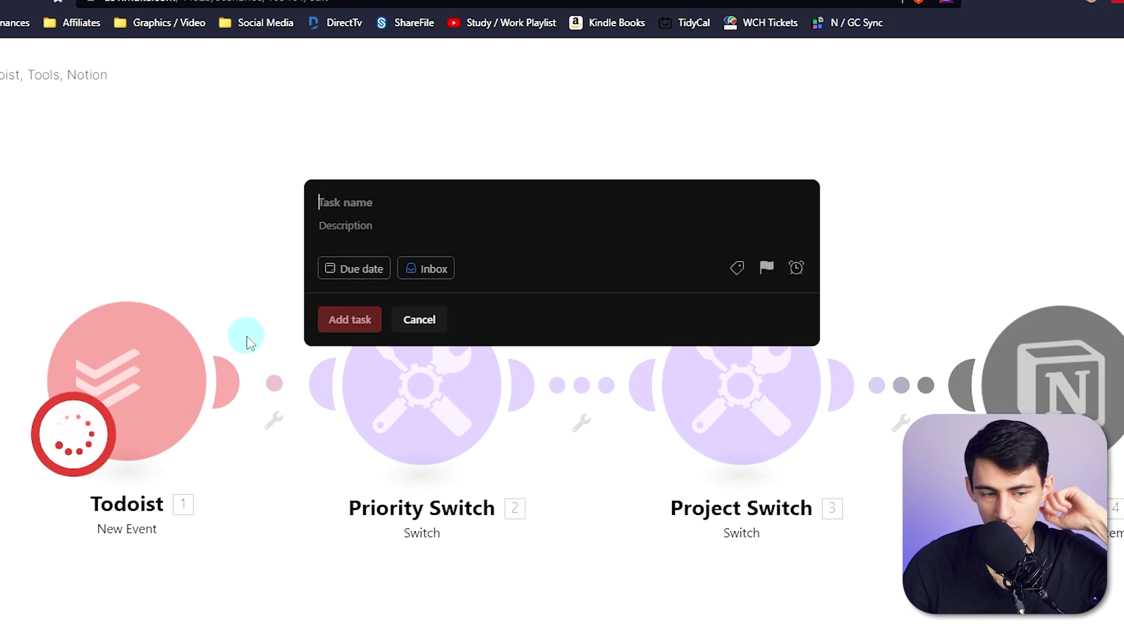
type("t")
type("est this #")
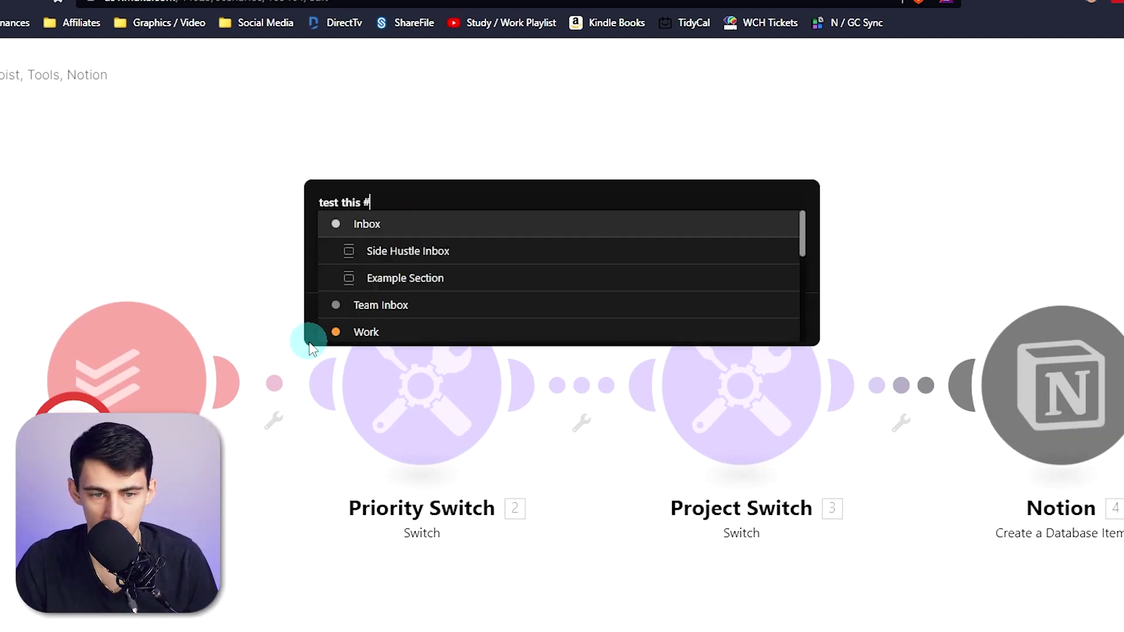
type("wo")
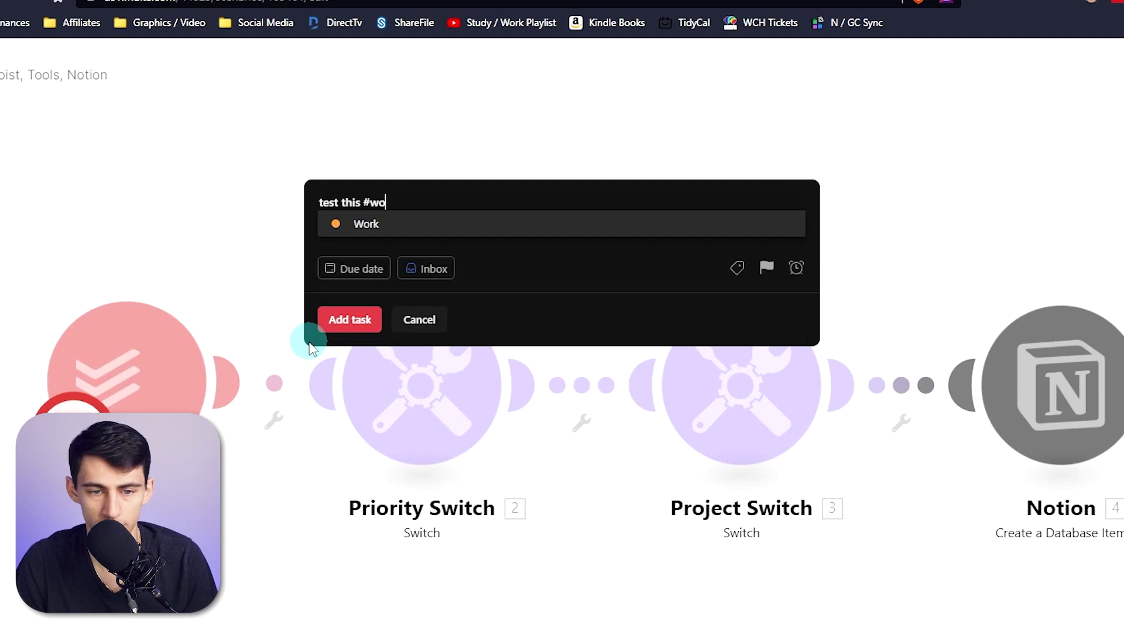
key("Return")
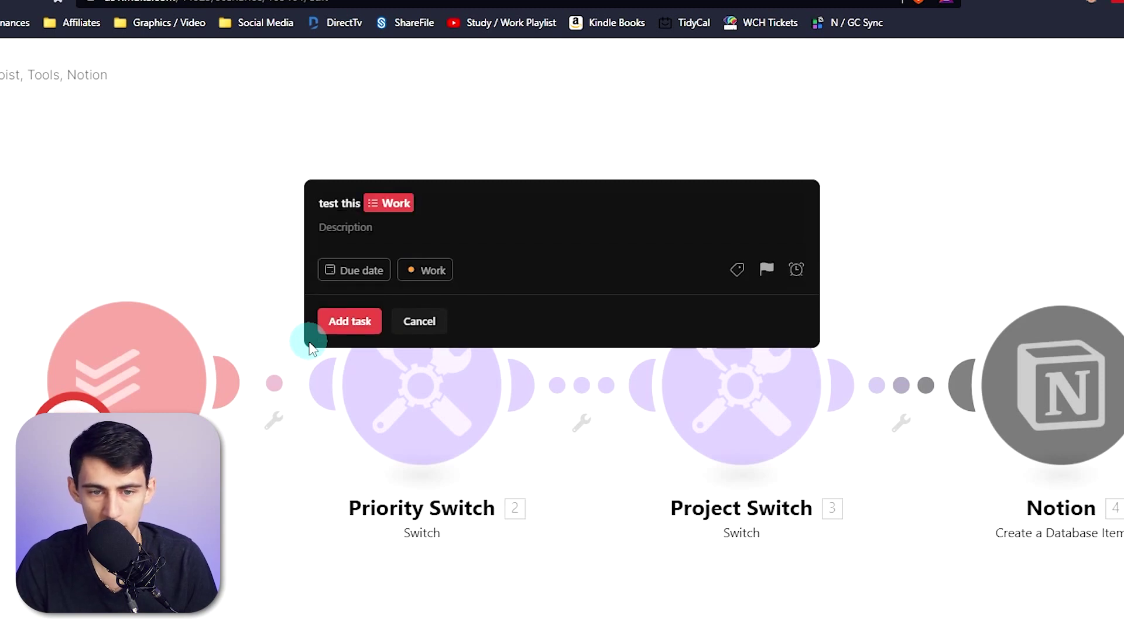
type("@")
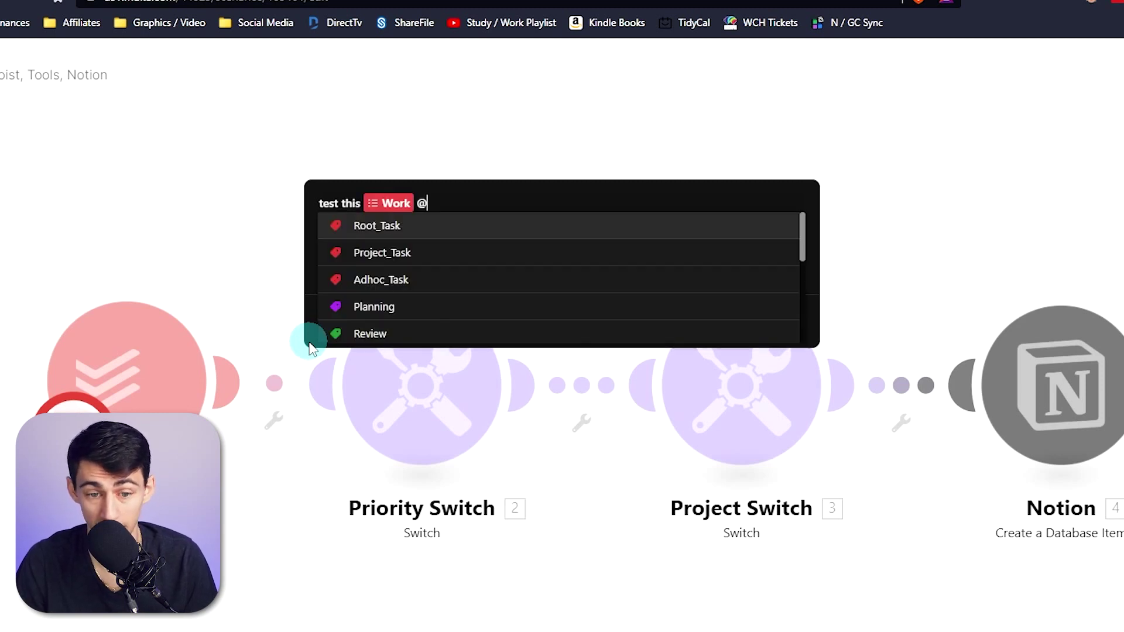
type("wo")
key("Return")
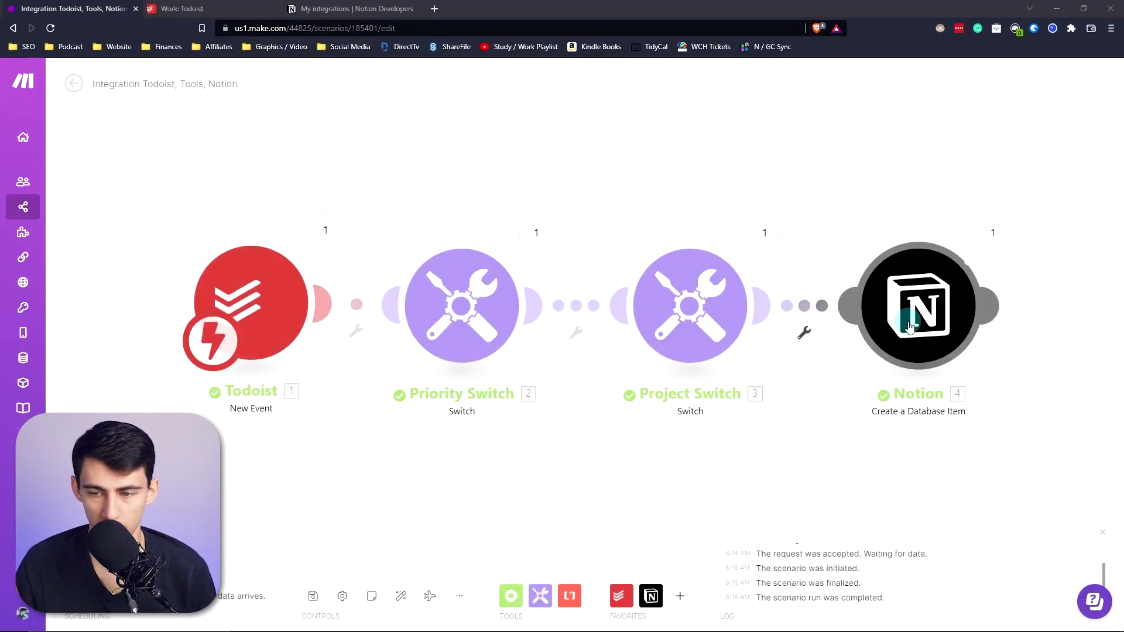
Check the Labels value of 'test this' in Notion, then clone the Project Switch module.
mouse_move(332, 629)
left_click(523, 571)
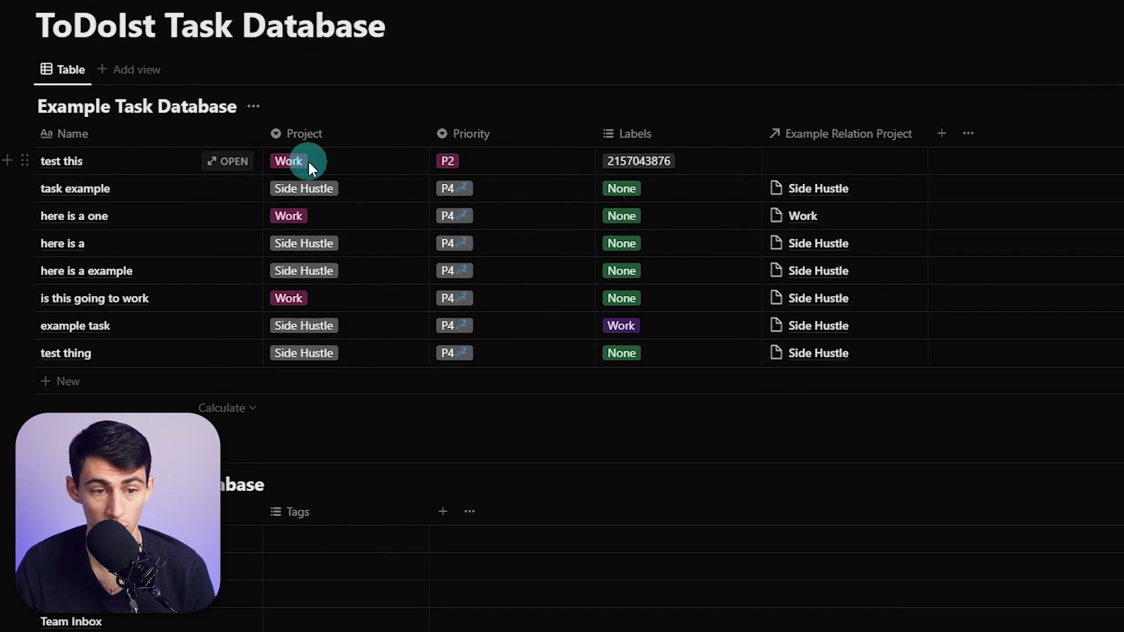
left_click(697, 161)
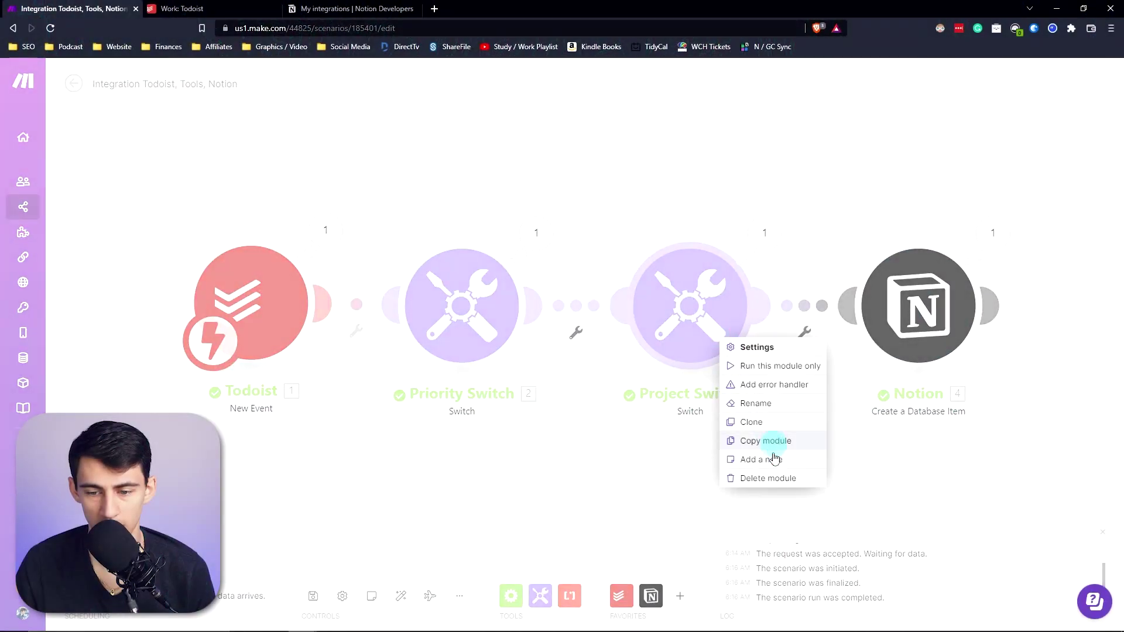
left_click(755, 422)
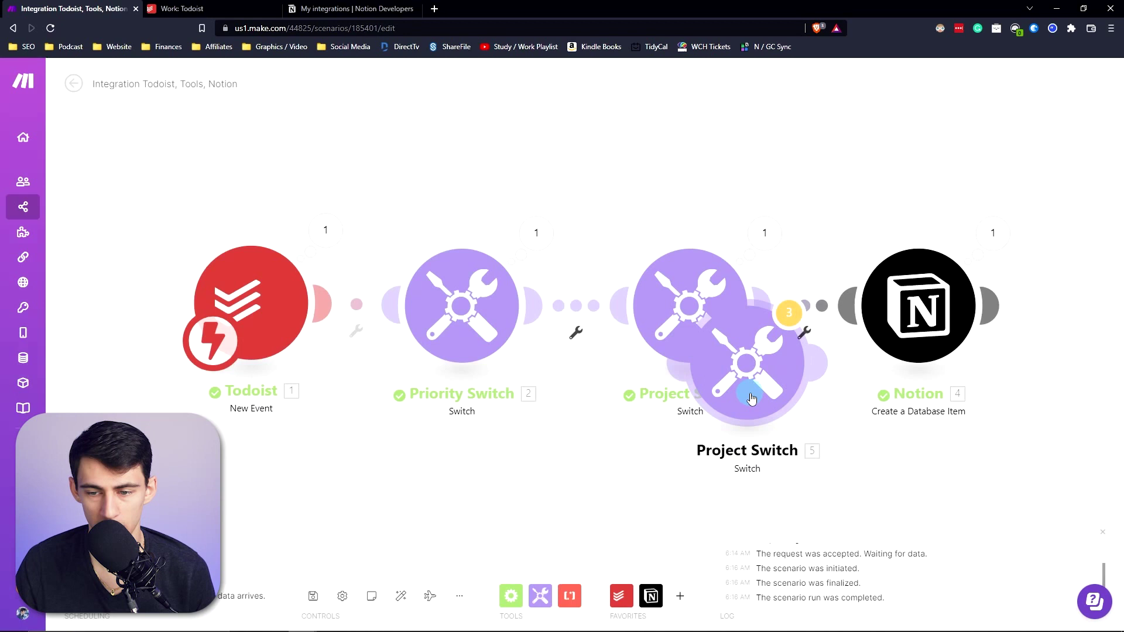
Place the clone before Notion, rename it Label Switch, and map Todoist Labels[] as input.
left_click(899, 325)
right_click(884, 367)
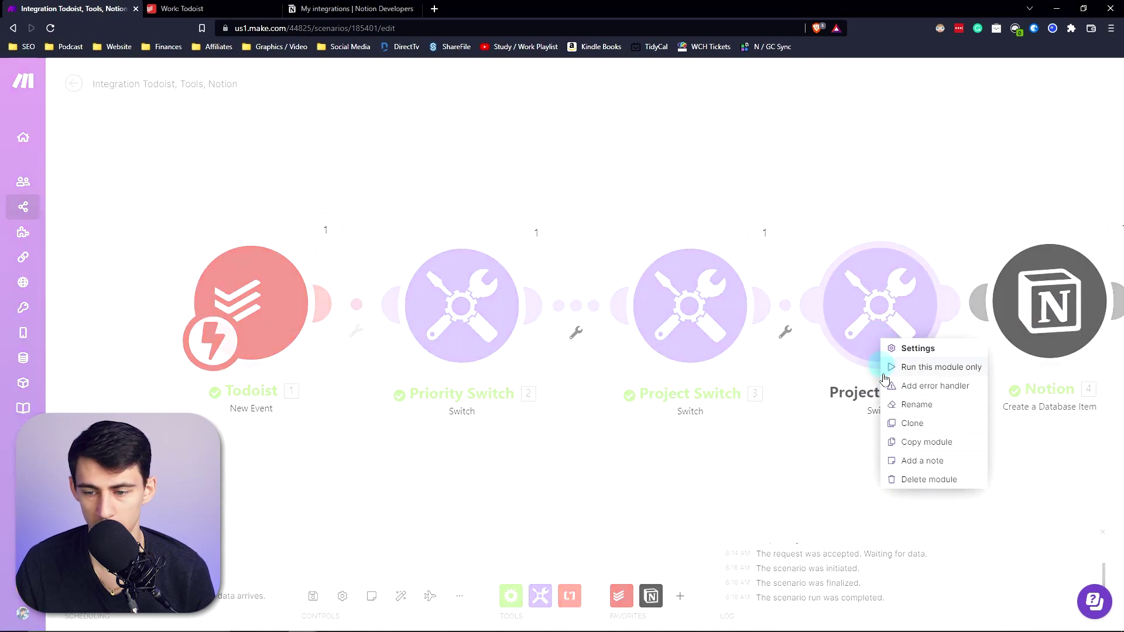
left_click(914, 406)
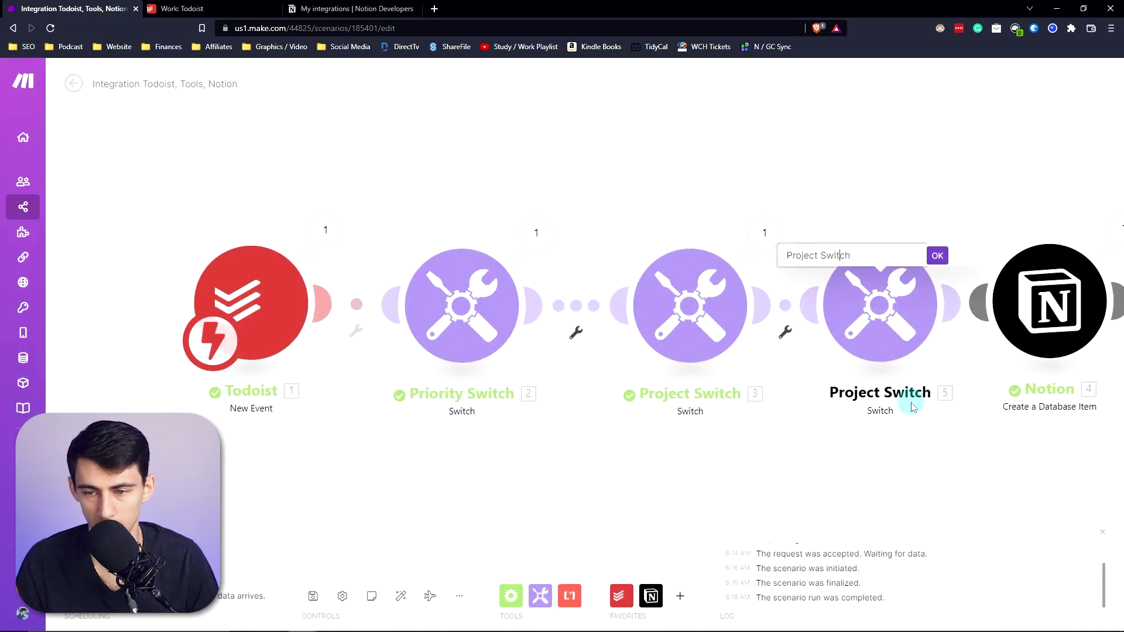
left_click(840, 298)
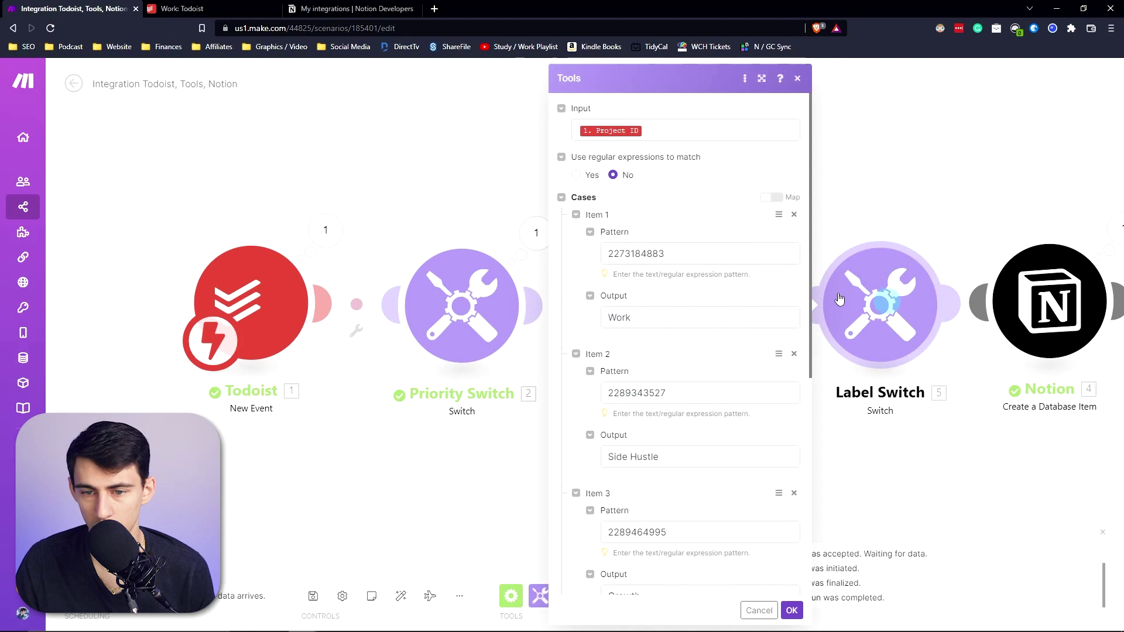
left_click(663, 132)
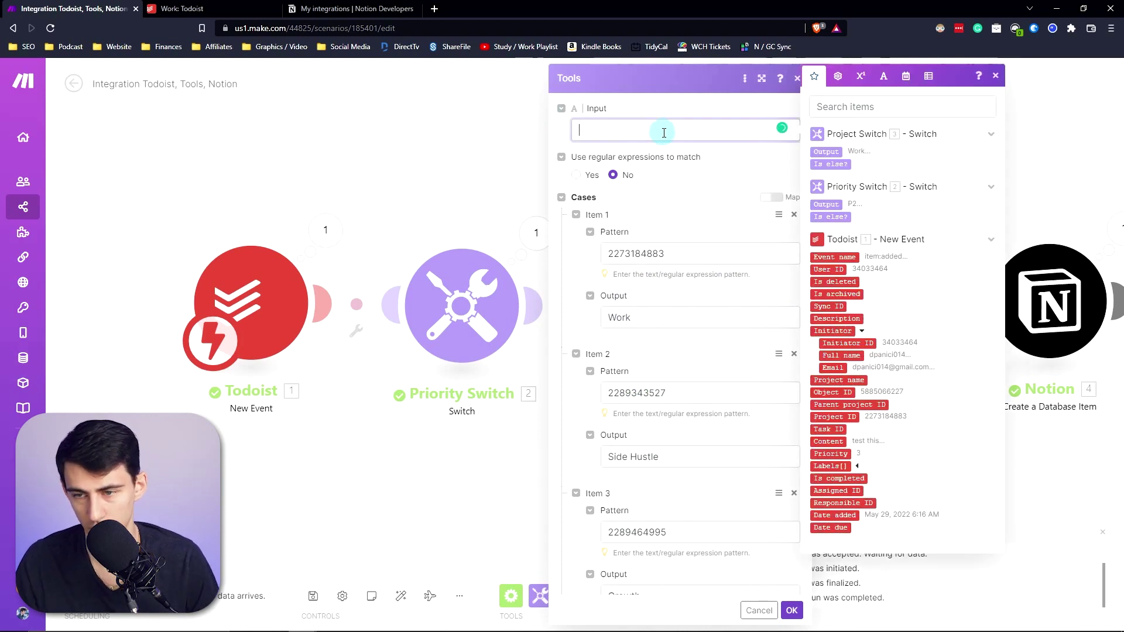
left_click(872, 108)
type("label")
left_click(834, 154)
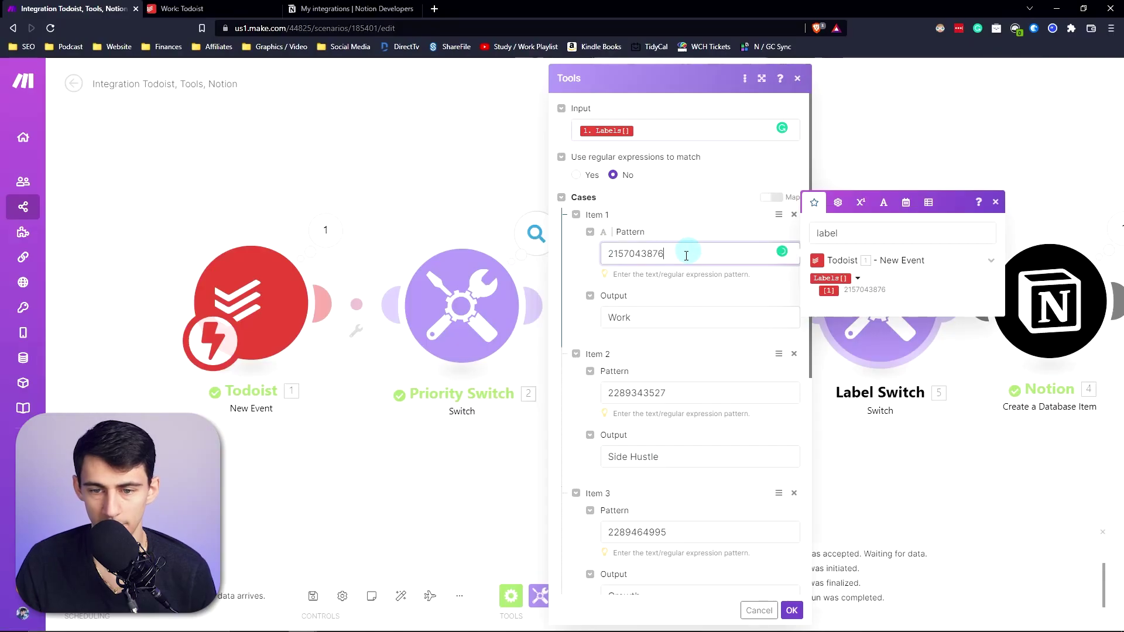
left_click(670, 227)
scroll(743, 267, "down", 1)
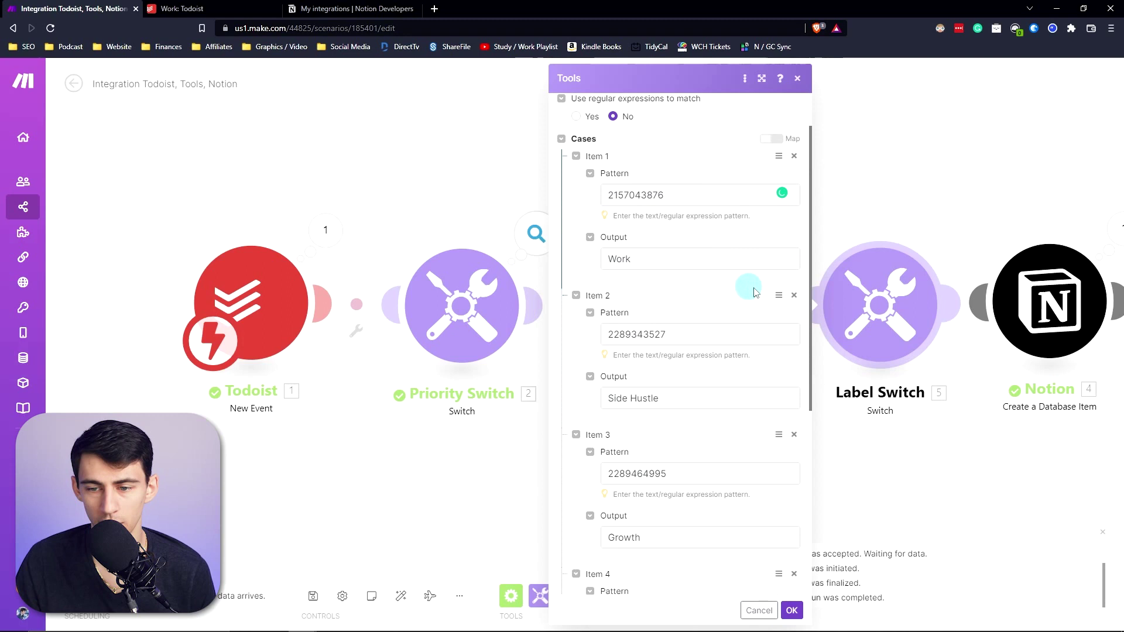
left_click(796, 296)
left_click(796, 296)
left_click(795, 296)
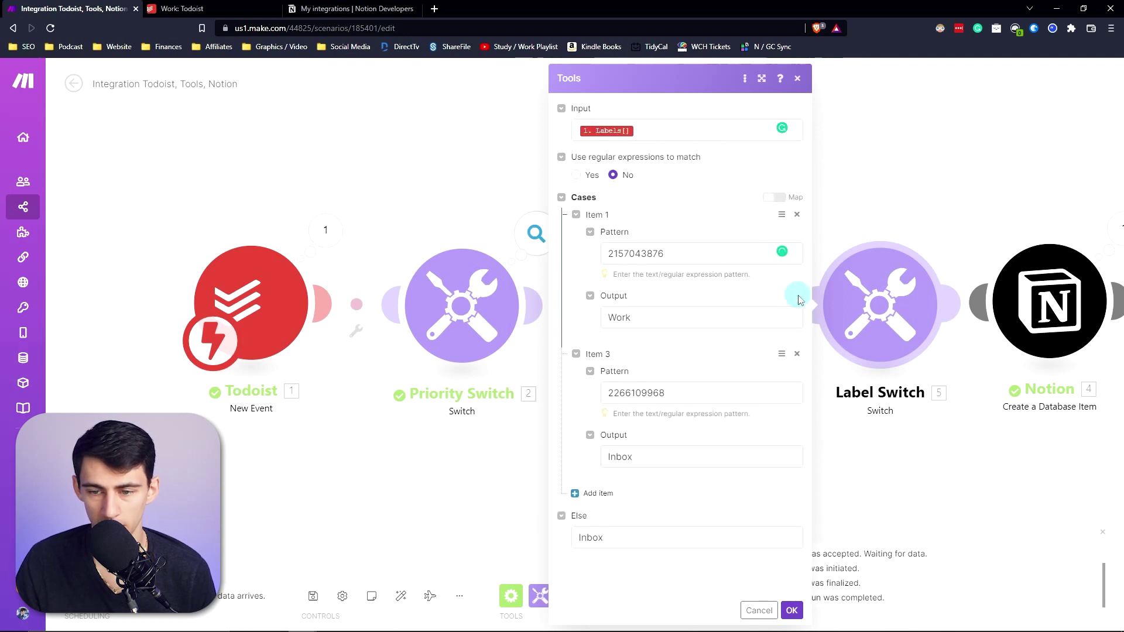
left_click(797, 354)
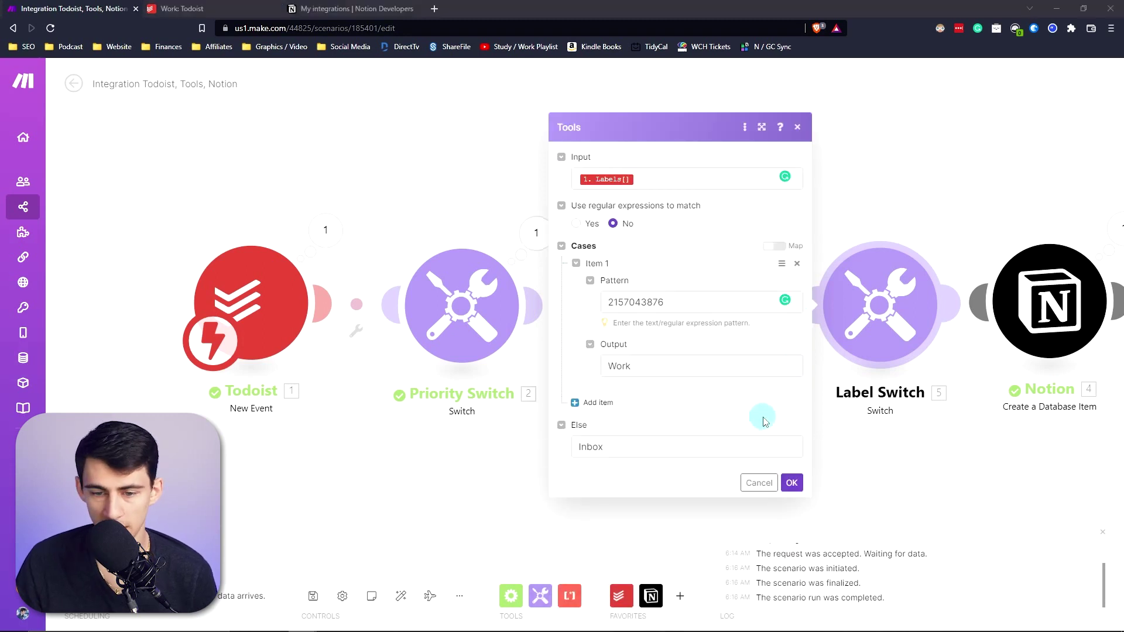
left_click(688, 445)
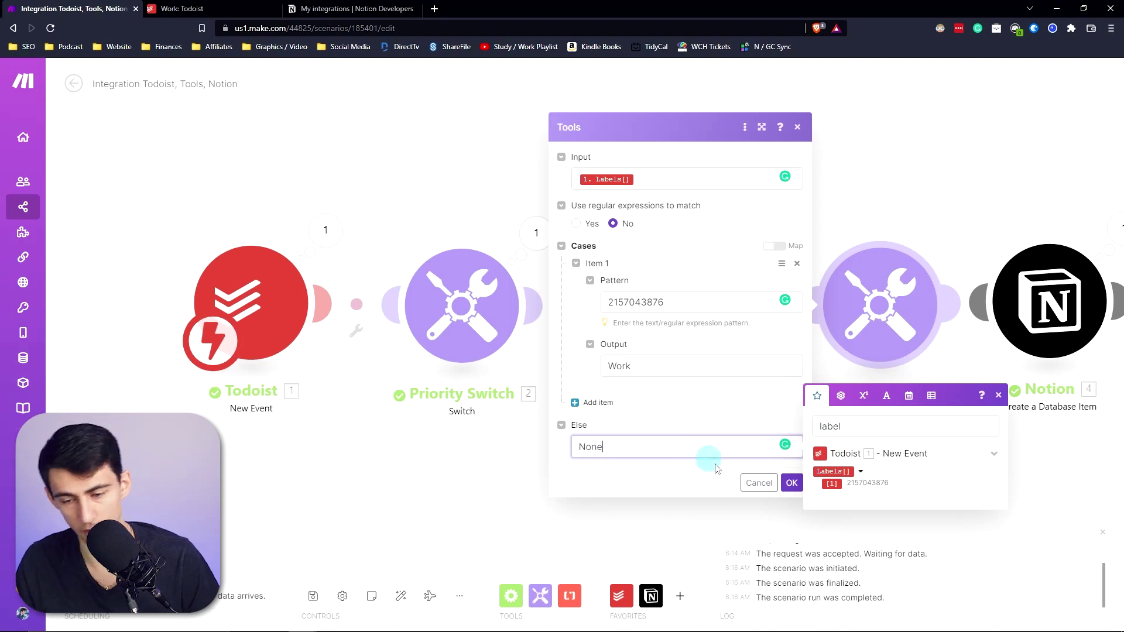
left_click(790, 483)
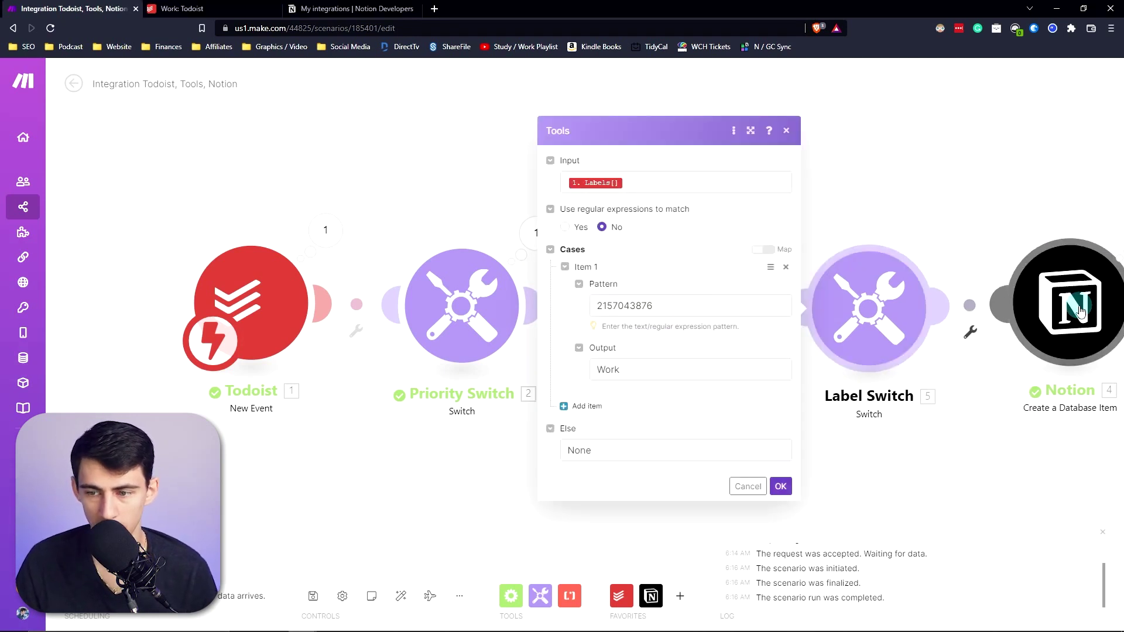
Check the Labels cell in the Notion database, then close the Label Switch settings in Make.
left_click(331, 621)
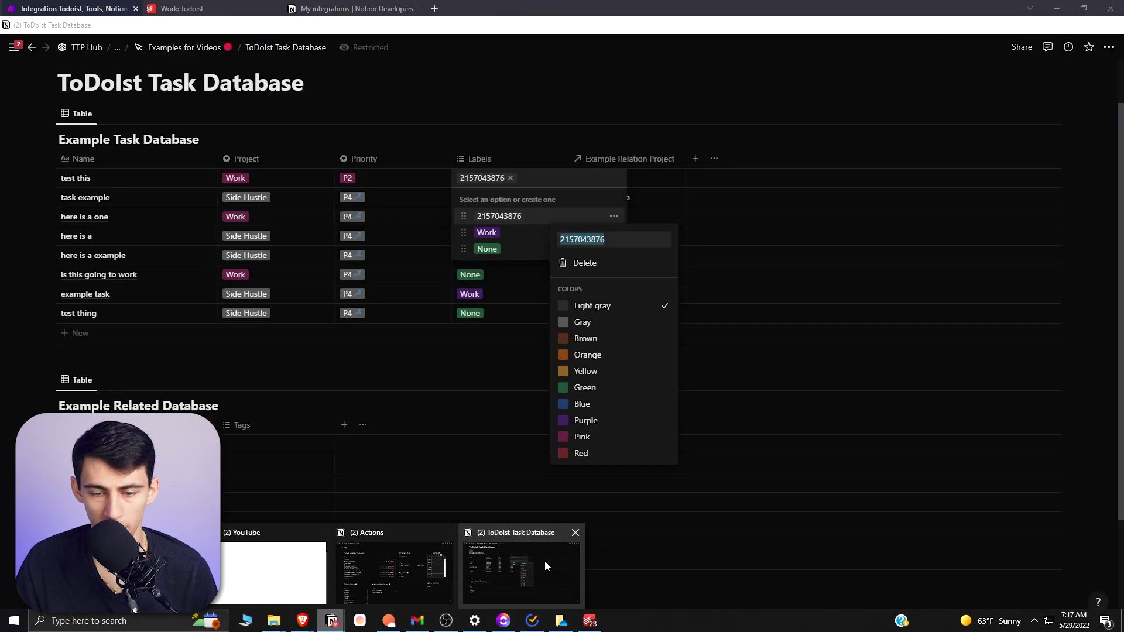
left_click(545, 561)
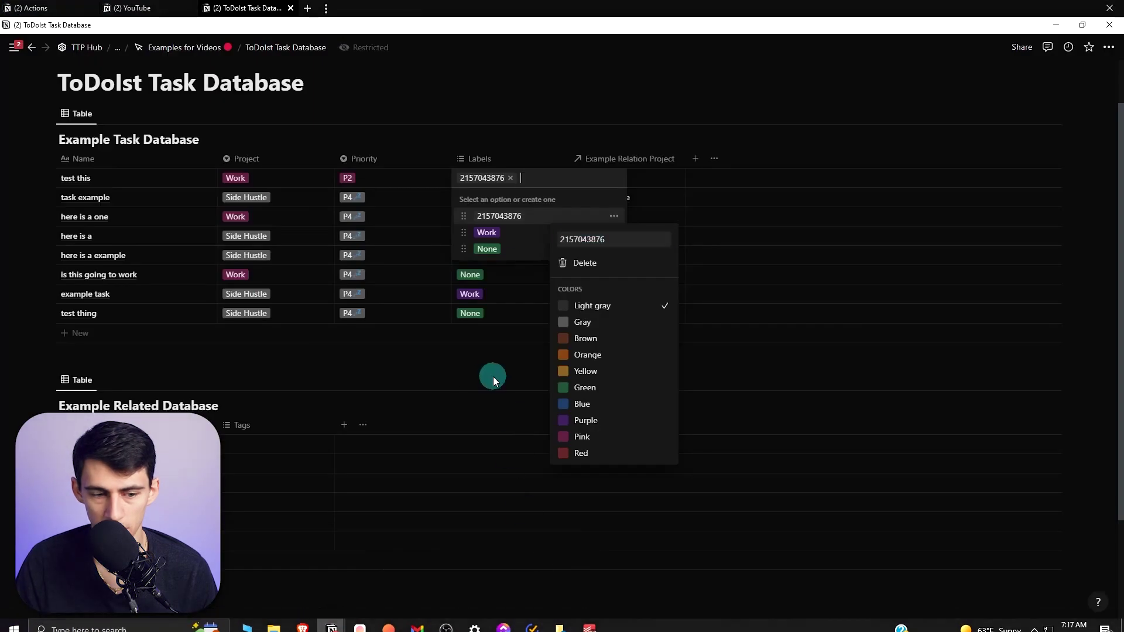
left_click(337, 373)
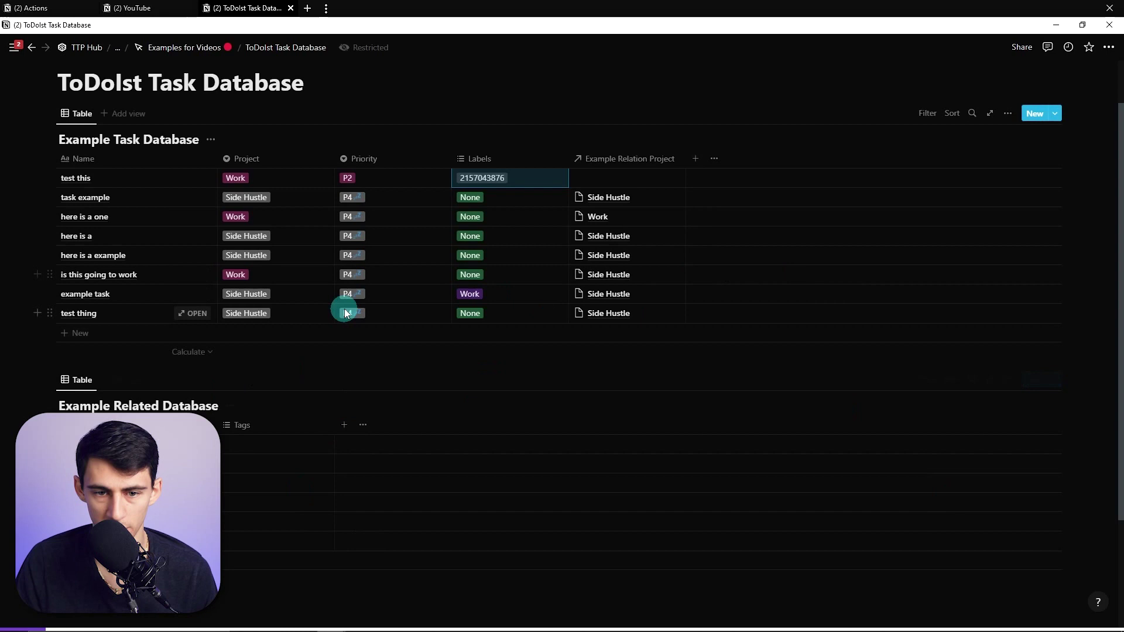
key("alt+Tab")
left_click(781, 486)
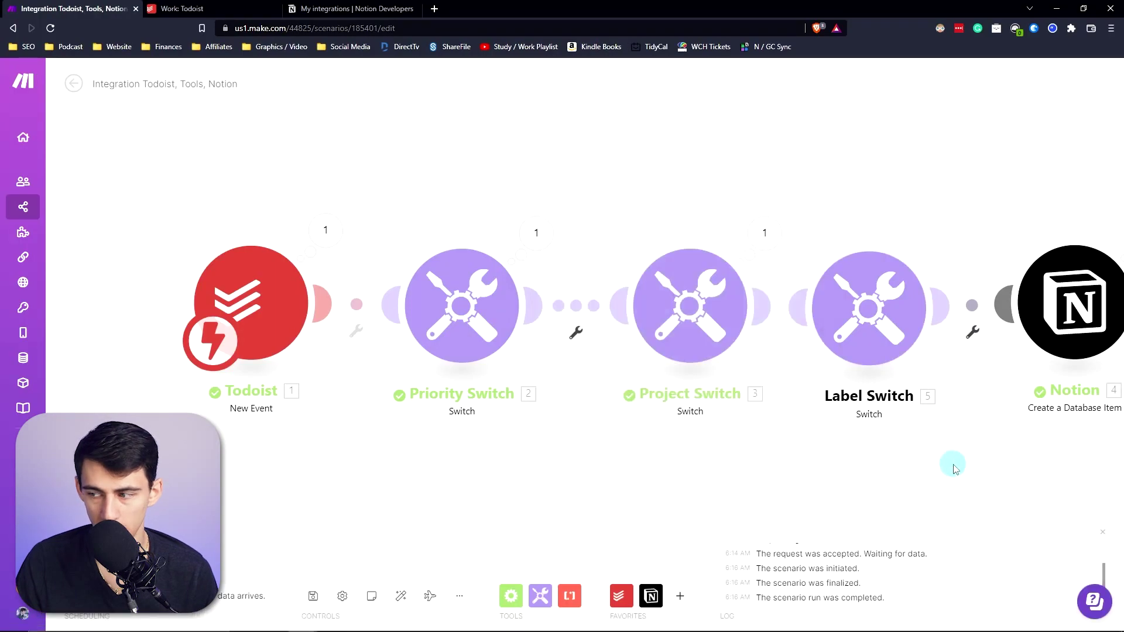
left_click_drag(954, 465, 751, 477)
Duplicate the Label Switch between Label Switch and Notion, and rename the copy Relation Switch.
right_click(631, 288)
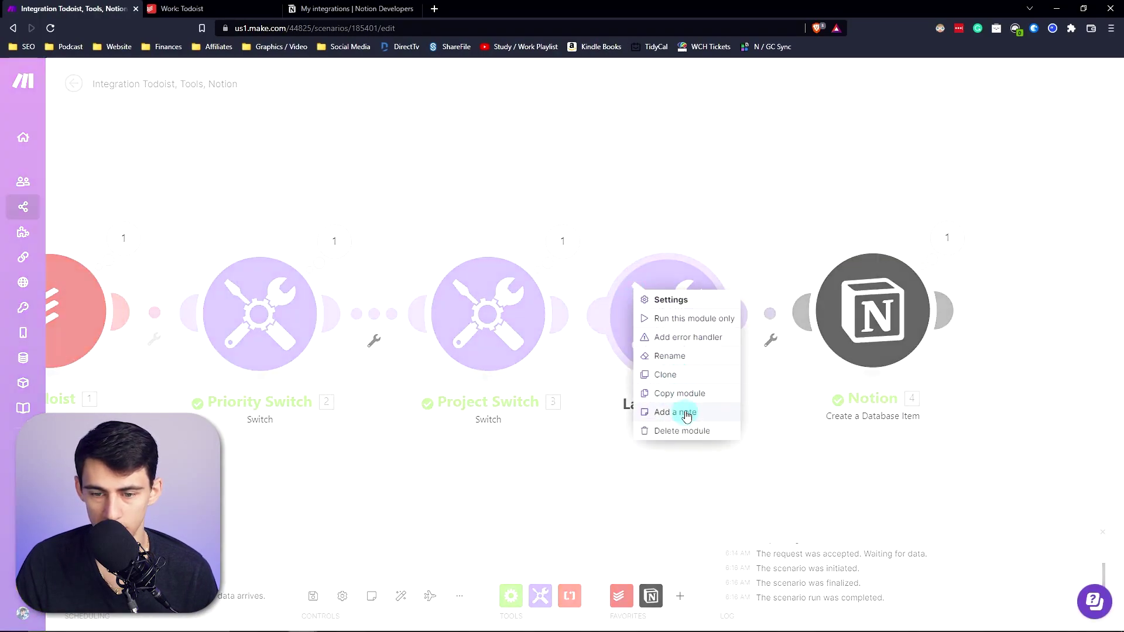
left_click(668, 374)
left_click(850, 318)
left_click(494, 174)
right_click(852, 317)
left_click(1012, 426)
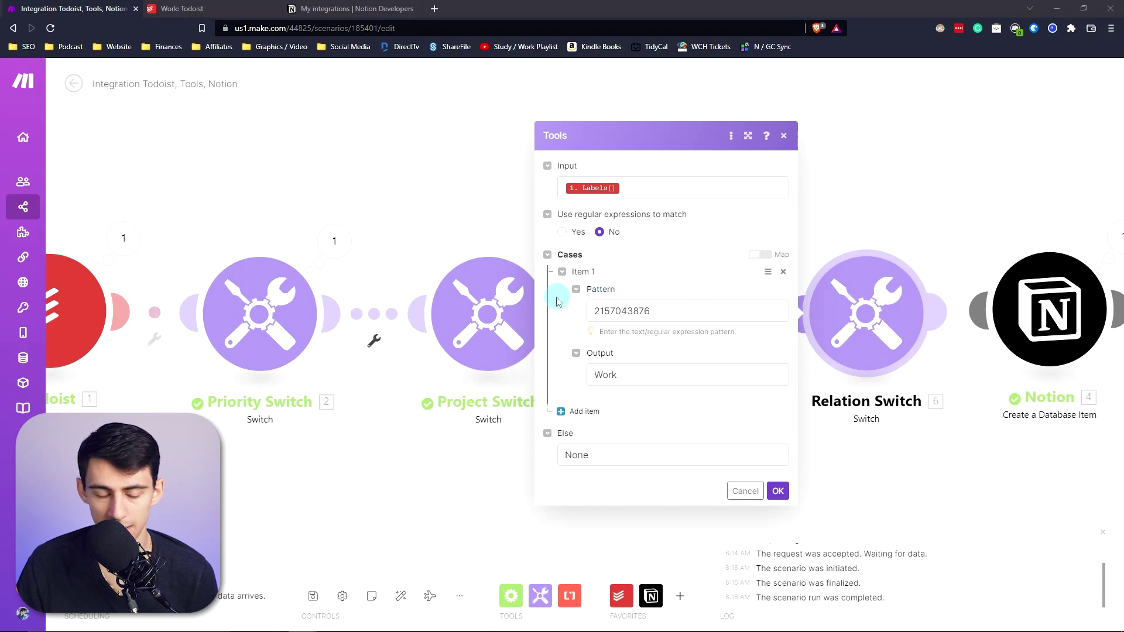
Replace the Relation Switch input's Labels[] mapping with the Todoist Project ID.
left_click(674, 339)
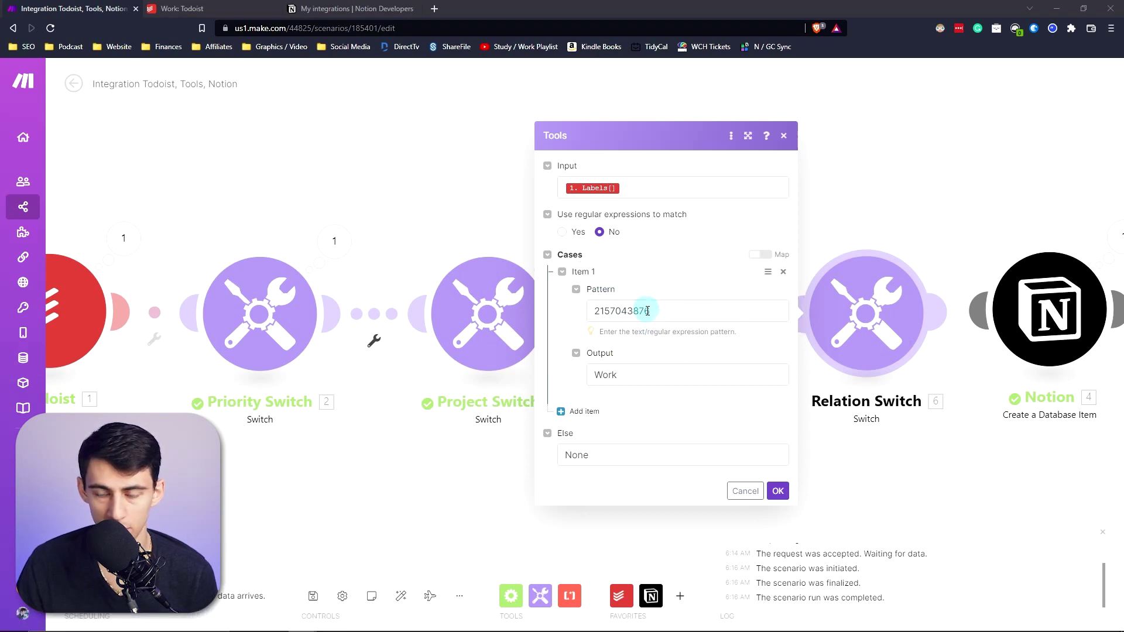
left_click(647, 185)
key("BackSpace")
left_click(867, 107)
left_click(823, 469)
left_click(715, 263)
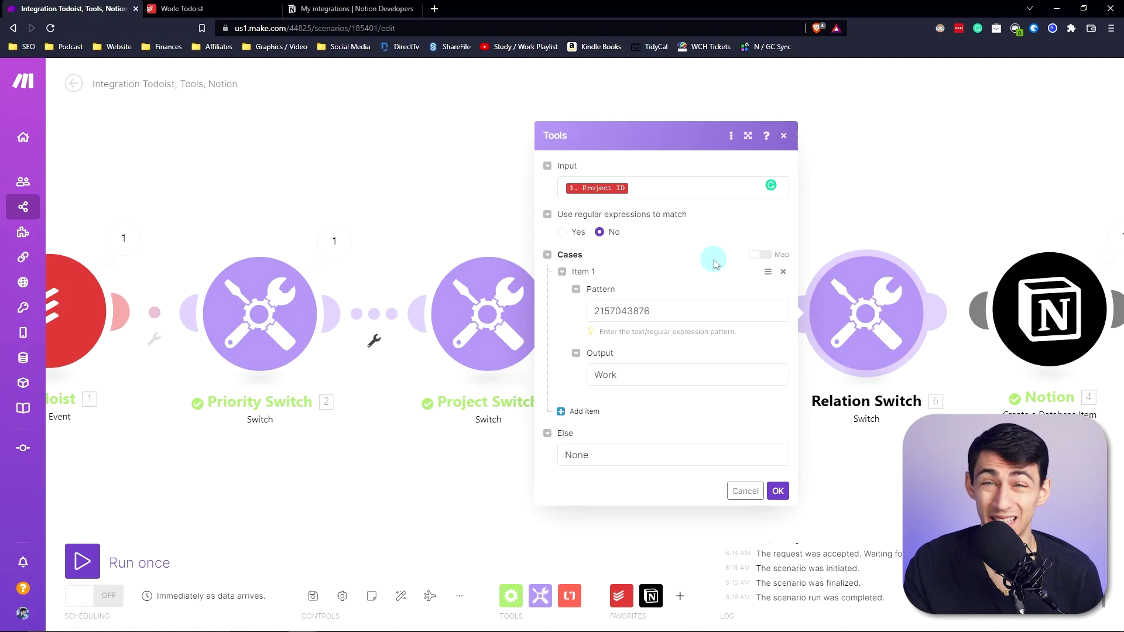
Copy the link to the Side Hustle page in Notion's ToDoIst Task Database.
mouse_move(331, 625)
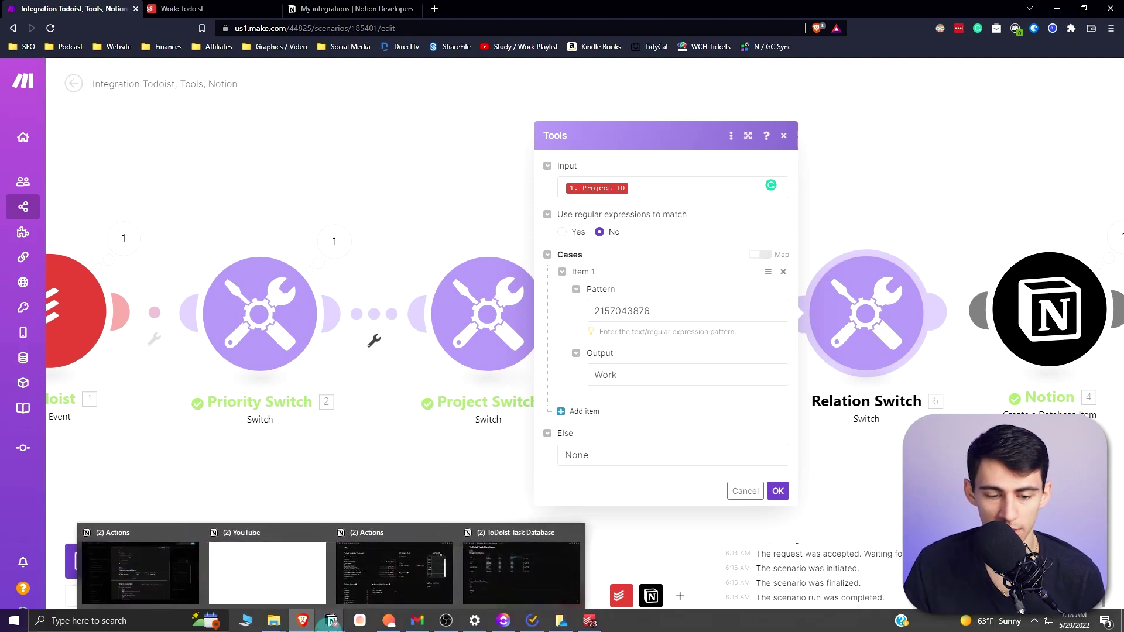
left_click(498, 579)
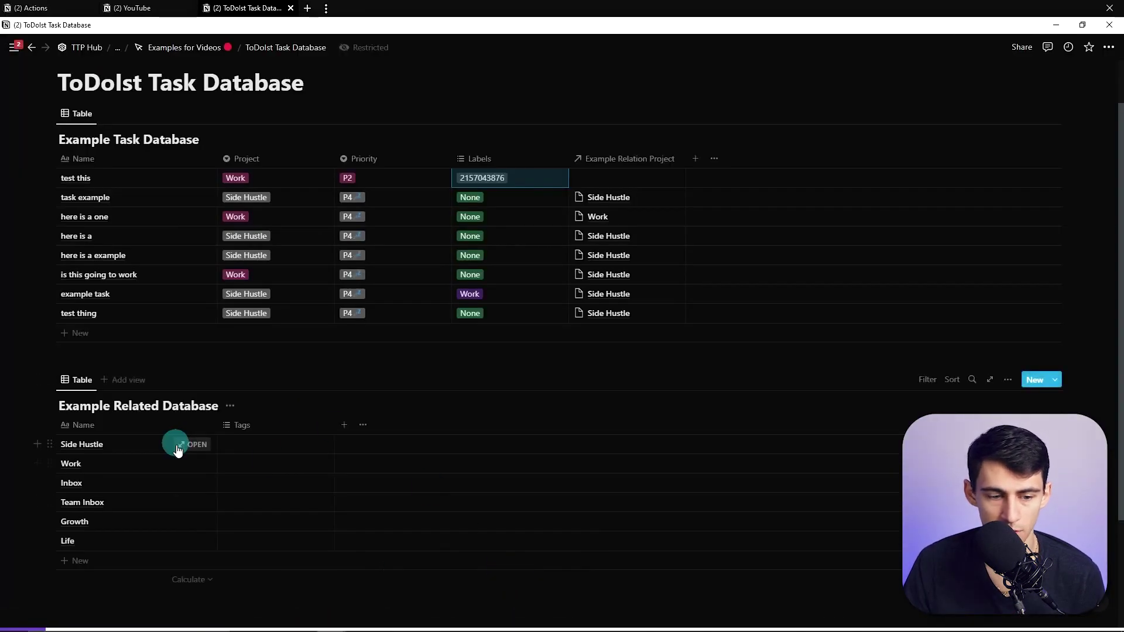
left_click(186, 445)
left_click(827, 89)
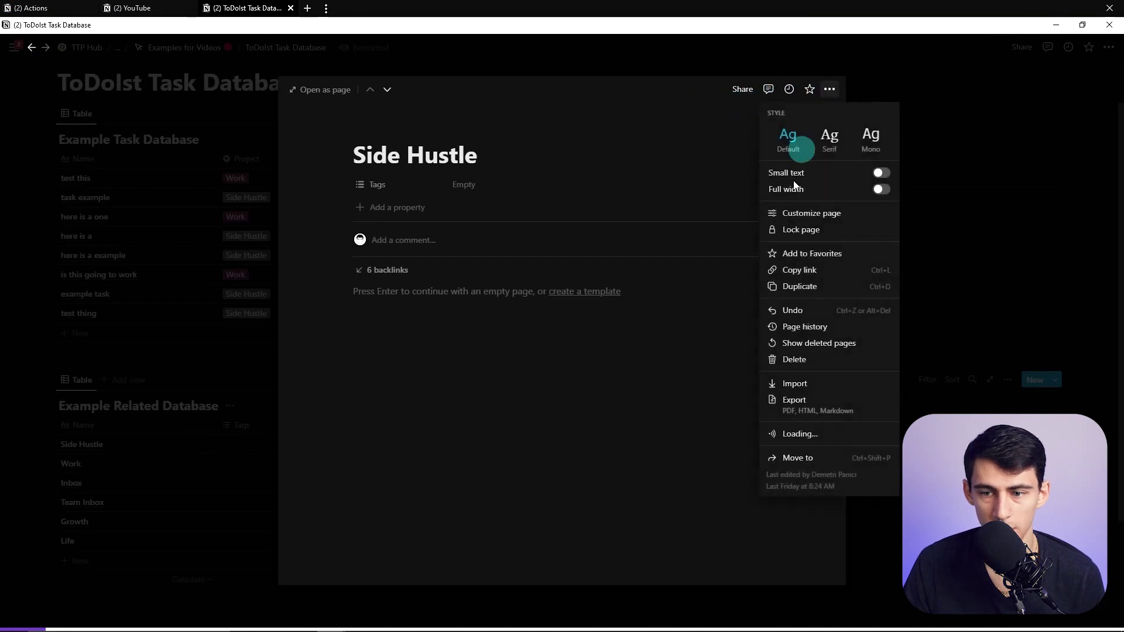
left_click(773, 269)
key("alt+Tab")
key("alt+Tab")
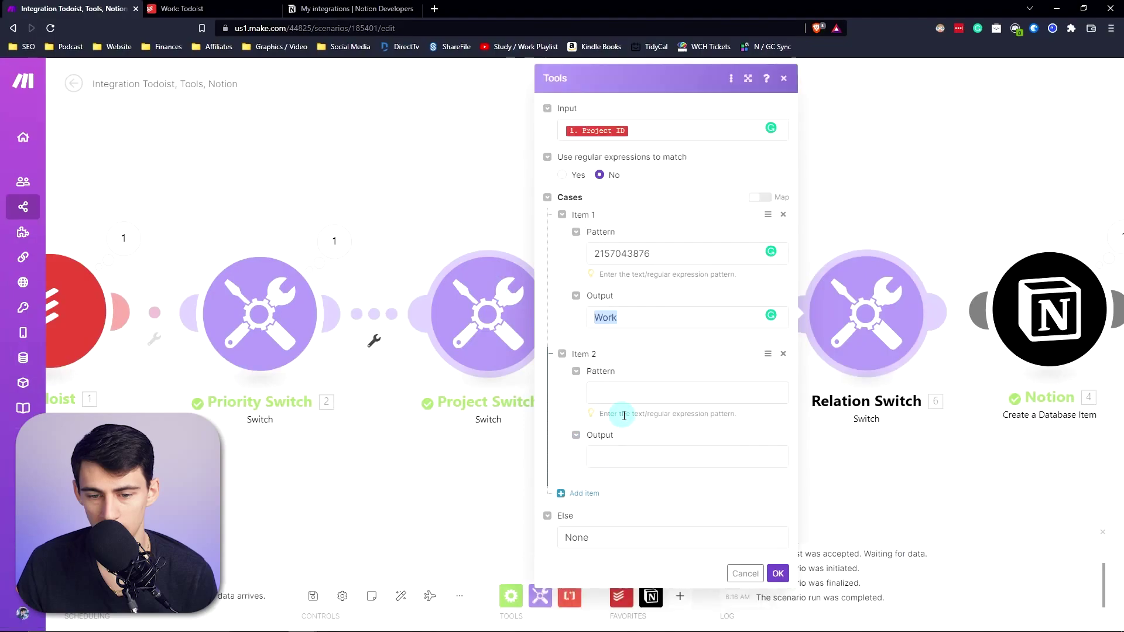
Paste the Side Hustle link into the second case's output, trimmed to the page ID.
left_click(627, 459)
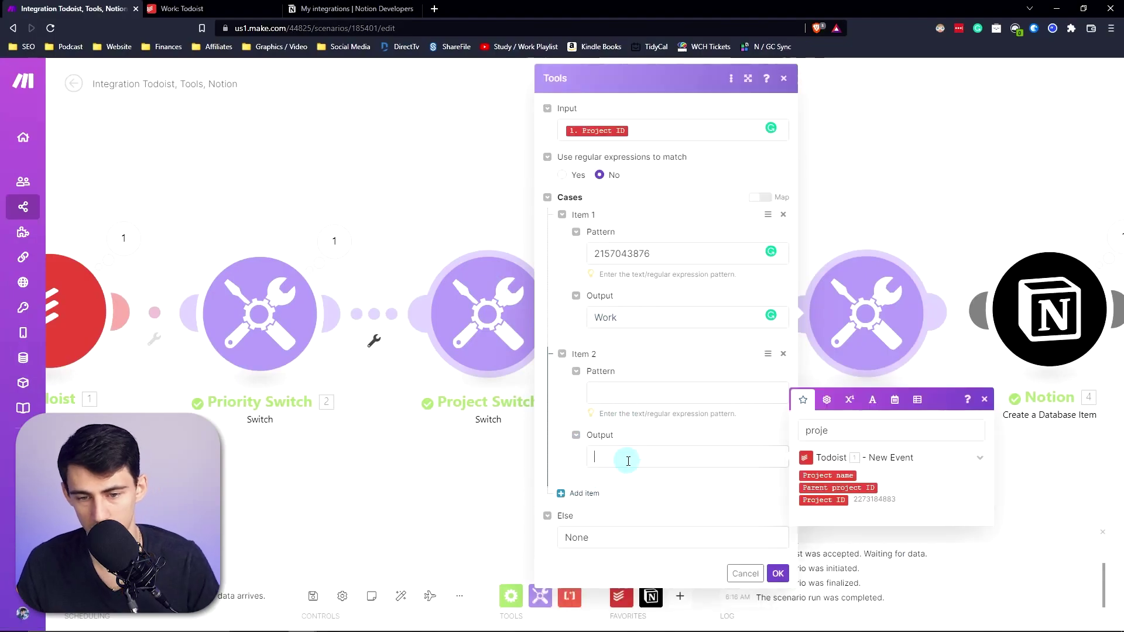
key("ctrl+v")
left_click(620, 394)
type("Side")
key("alt+Tab")
key("alt+Tab")
type("Hustle")
left_click(673, 457)
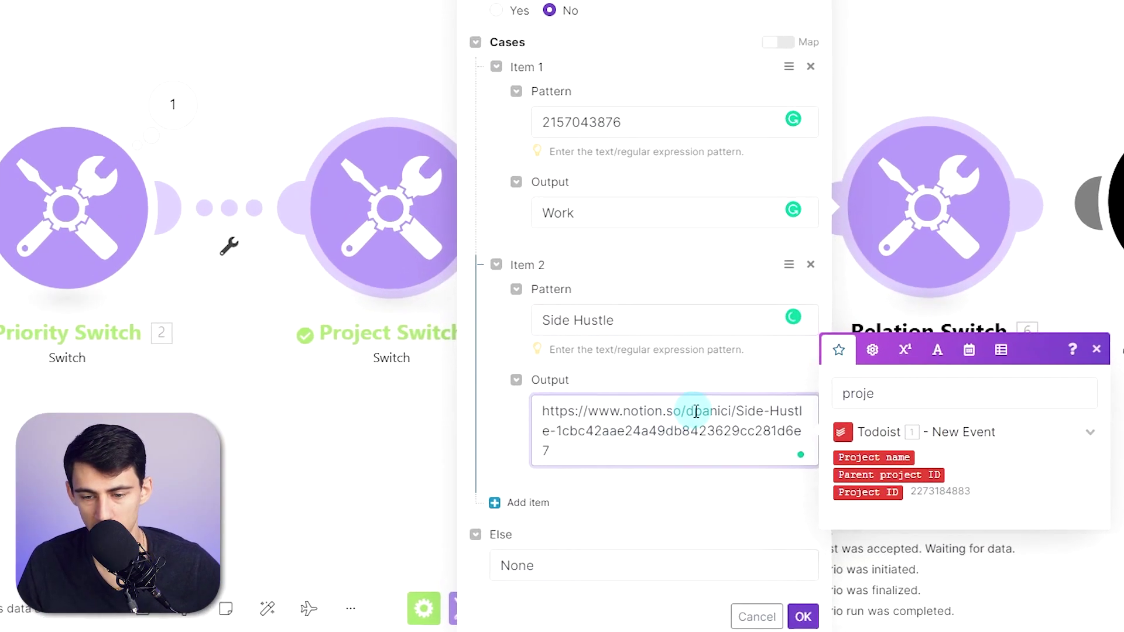
left_click_drag(553, 426, 524, 379)
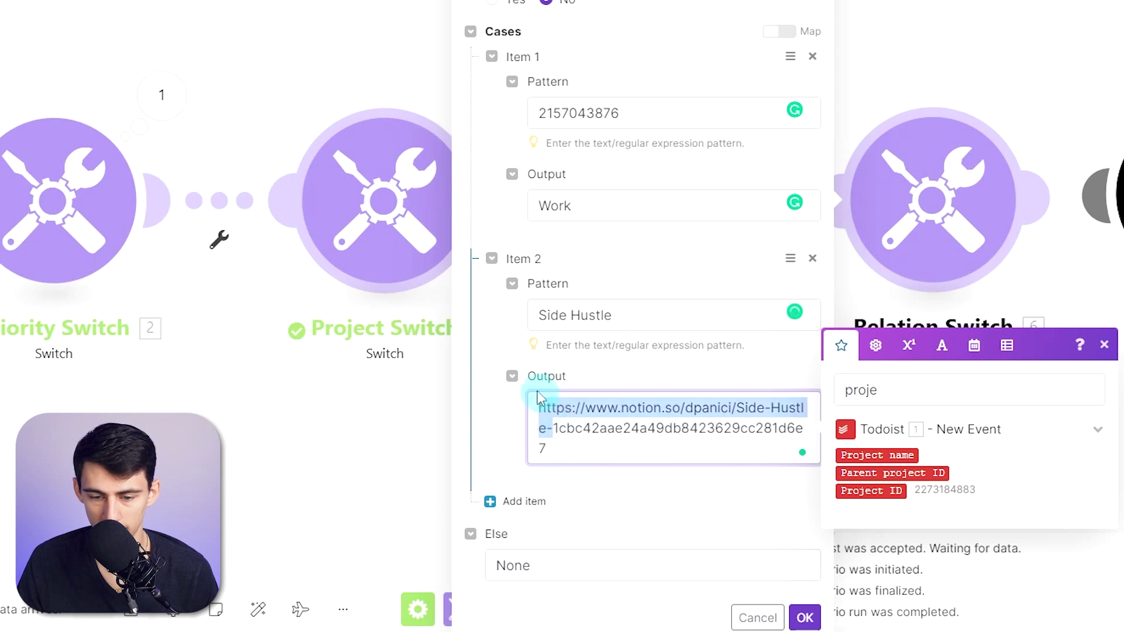
key("BackSpace")
left_click(492, 401)
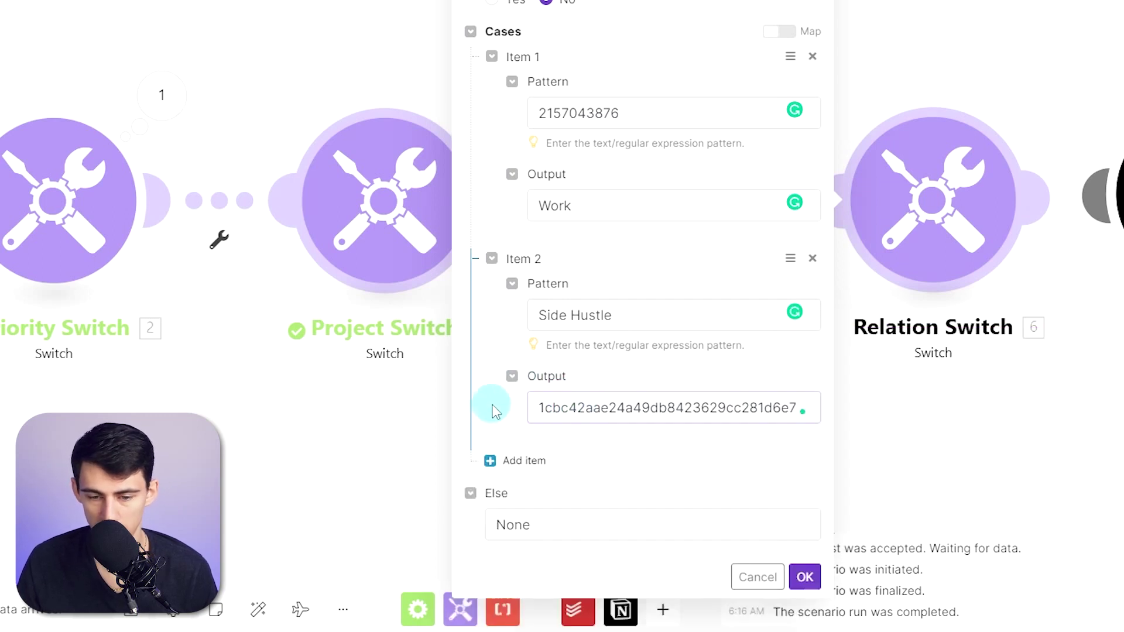
key("alt+Tab")
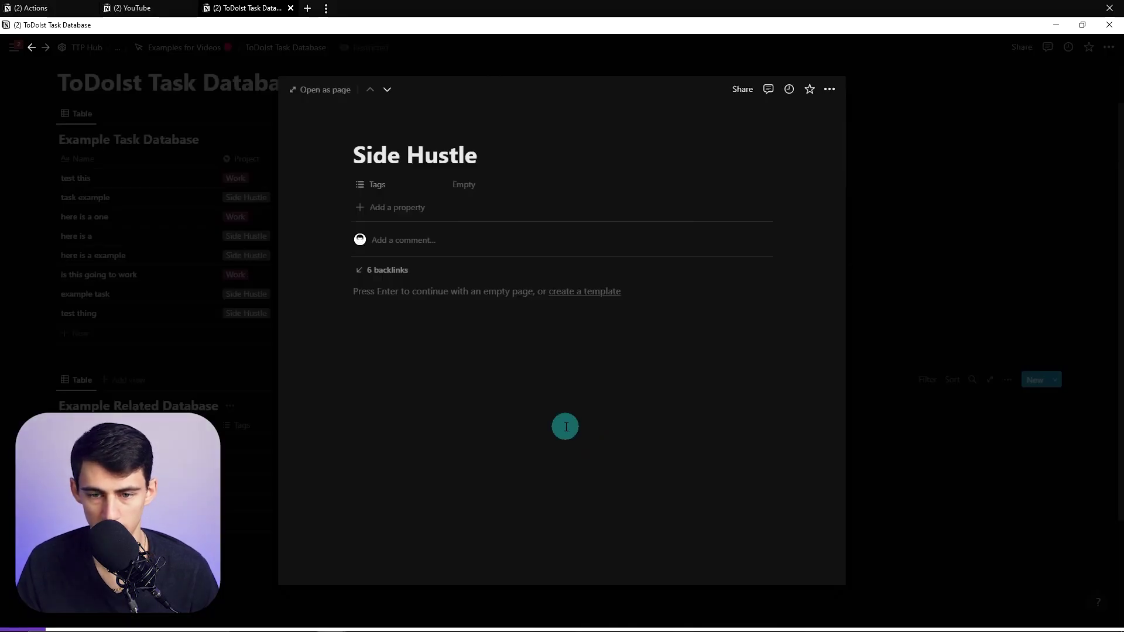
key("alt+Tab")
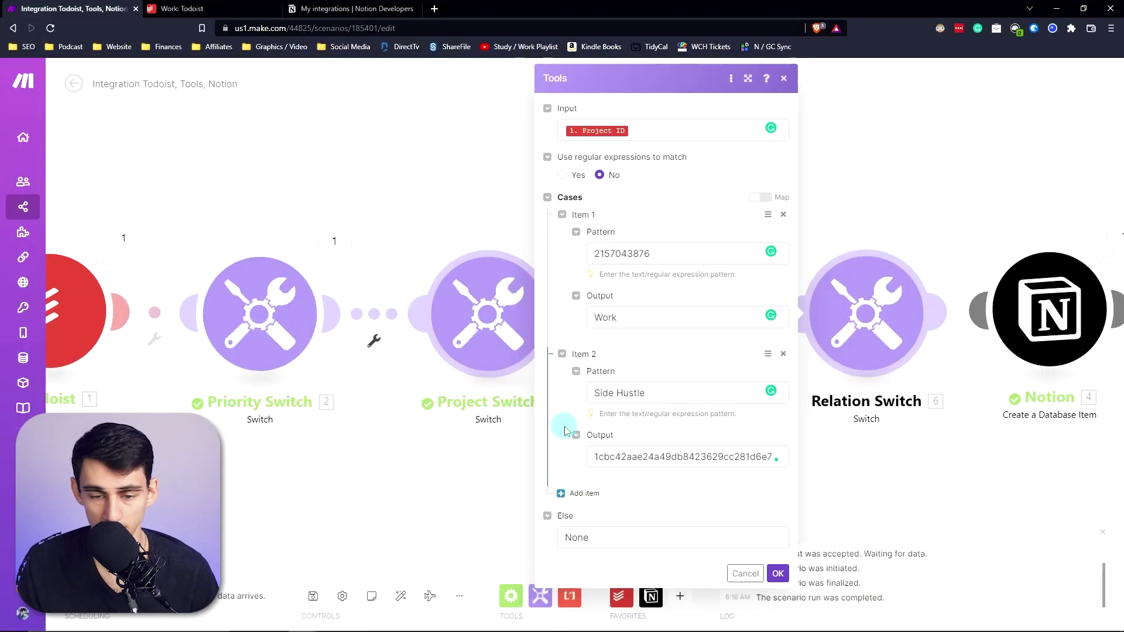
left_click_drag(666, 392, 591, 392)
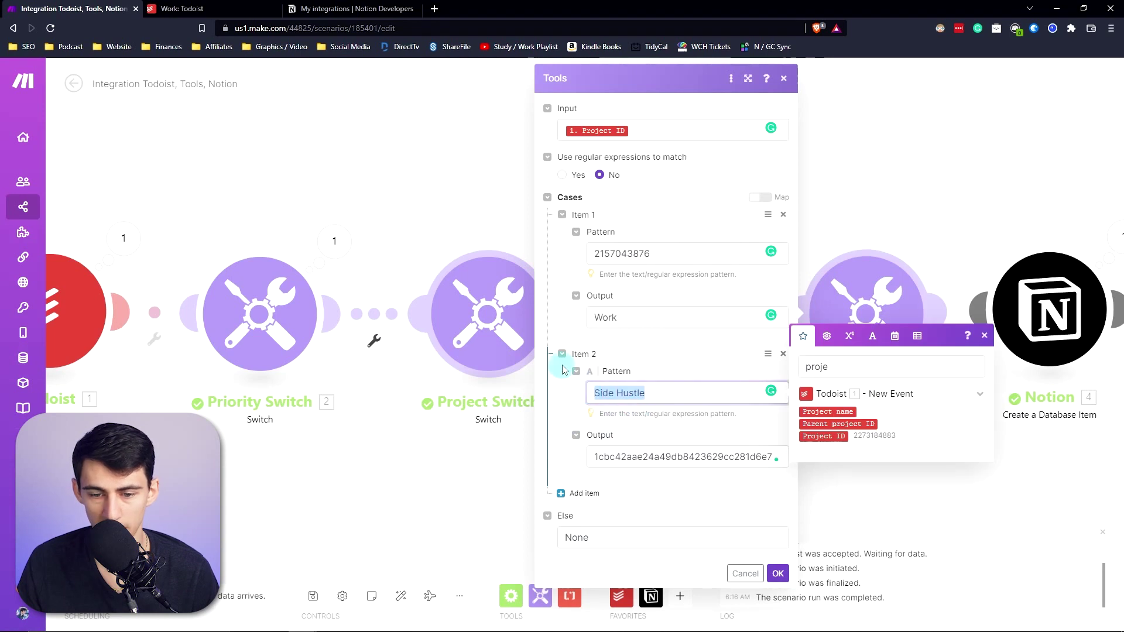
left_click(237, 9)
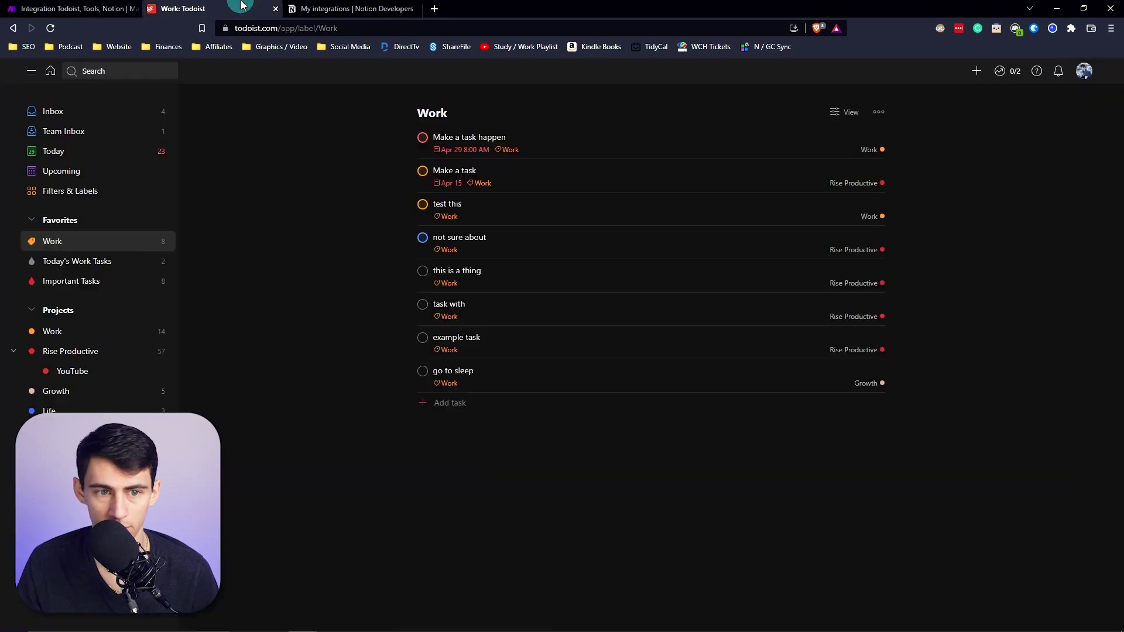
left_click(92, 358)
left_click(413, 29)
left_click(414, 29)
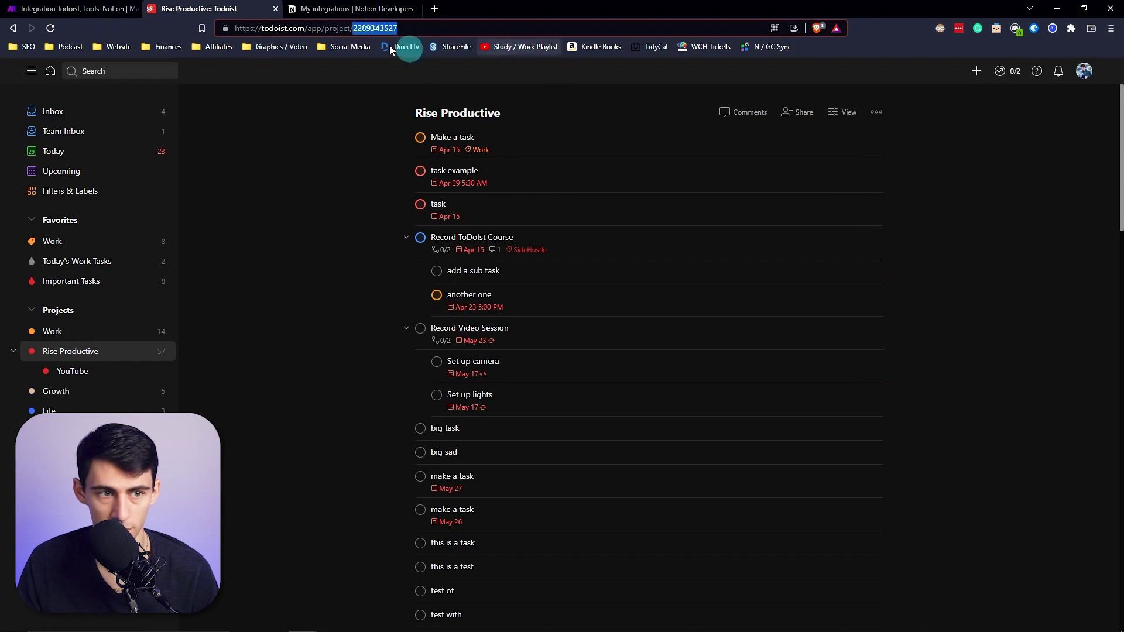
key("ctrl+shift+Tab")
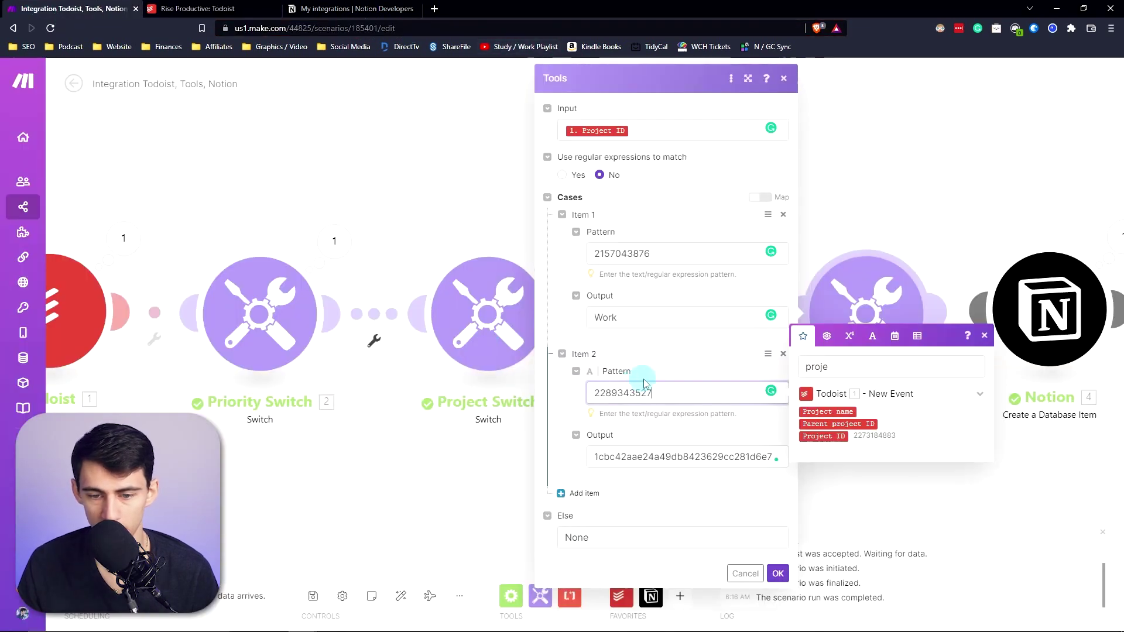
left_click(705, 361)
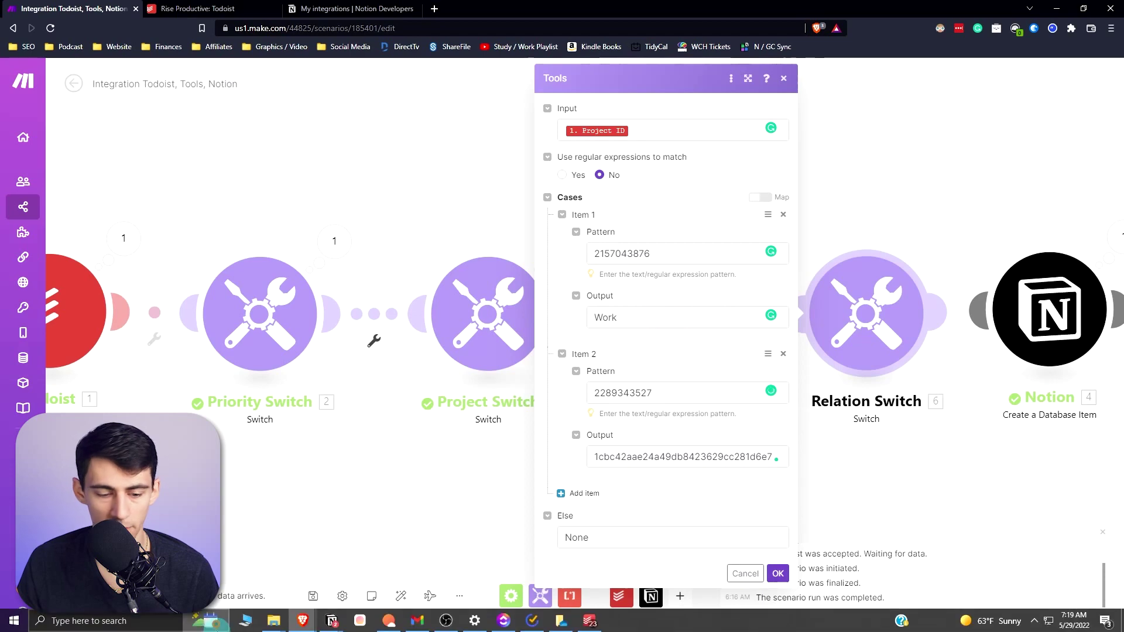
left_click(519, 571)
left_click(827, 273)
key("alt+Tab")
key("ctrl+v")
left_click_drag(757, 318, 593, 318)
key("BackSpace")
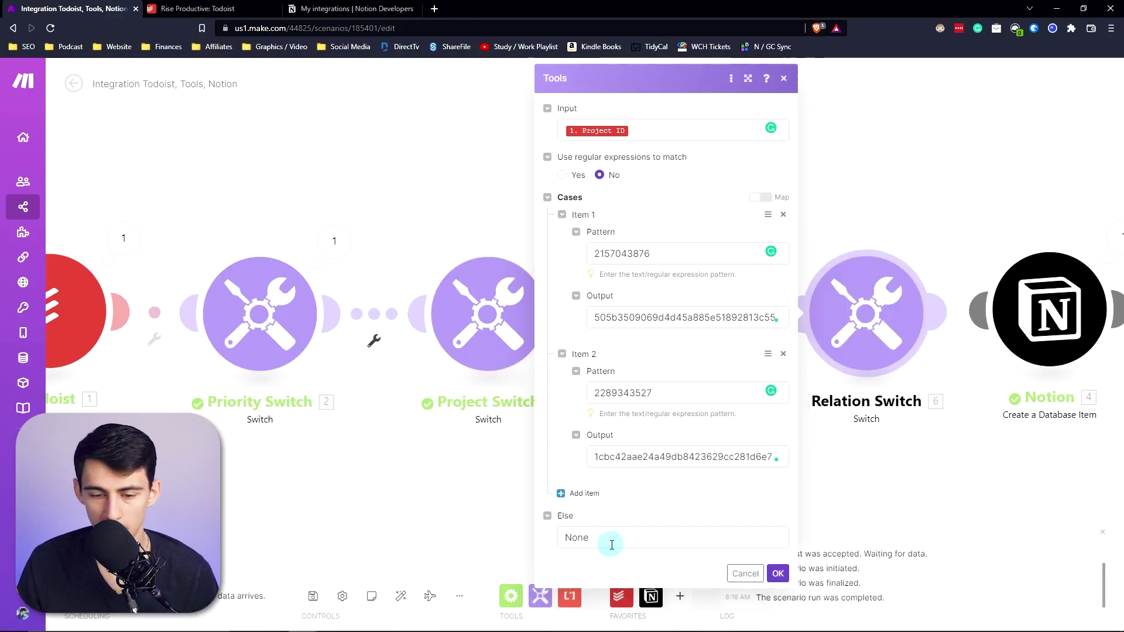
double_click(609, 545)
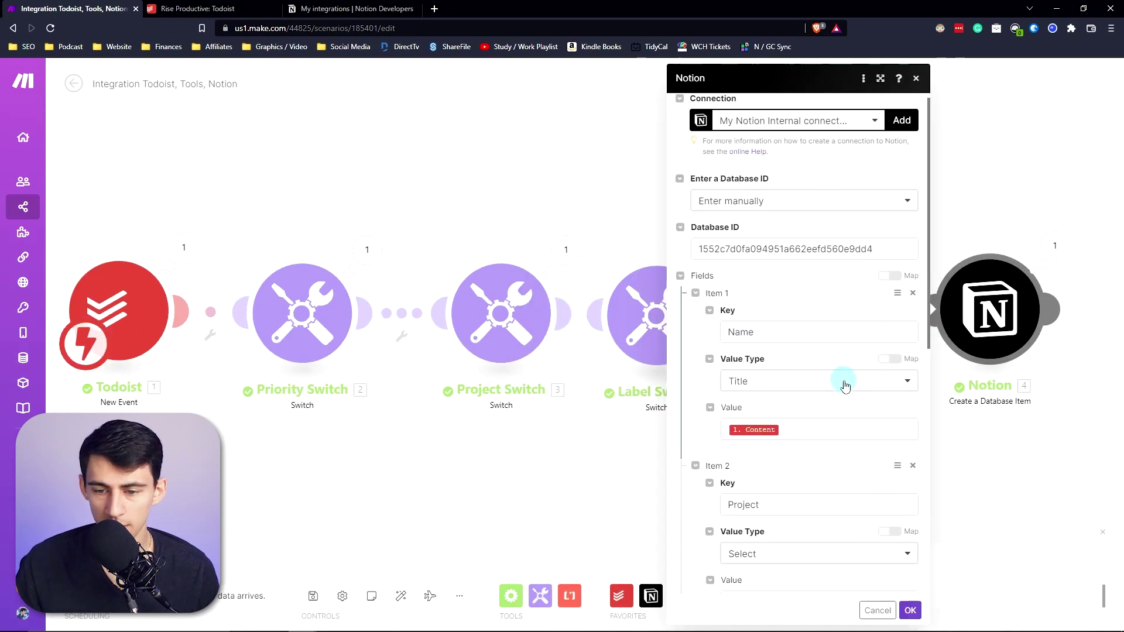
Remap the Notion module's Labels field from raw Todoist labels to the Label Switch's 5. Output.
scroll(832, 398, "down", 8)
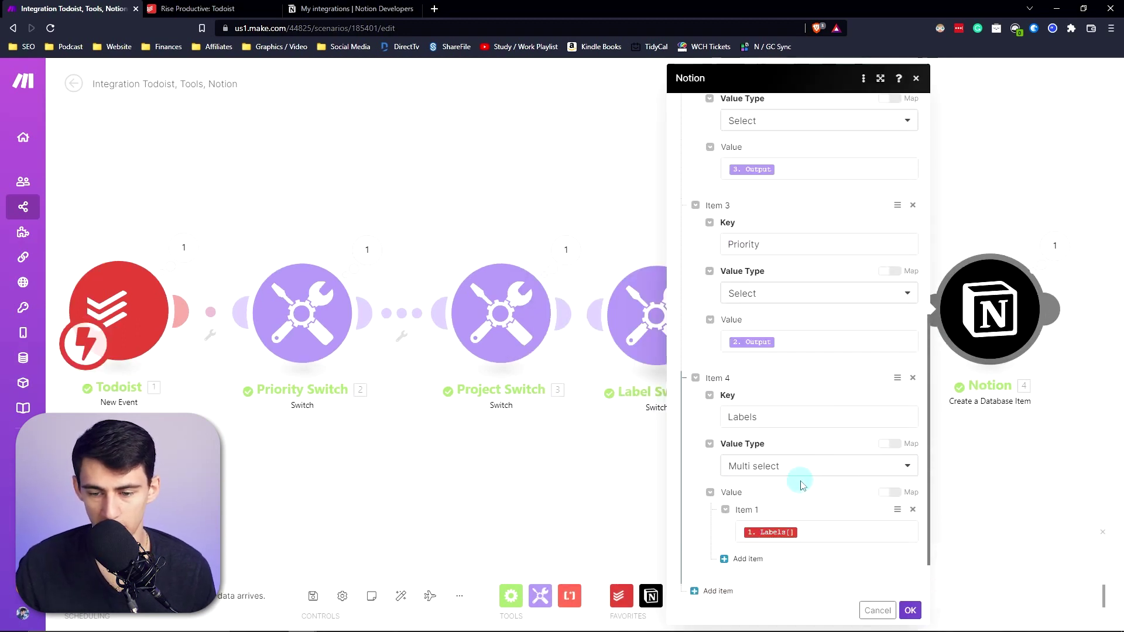
left_click(830, 475)
key("BackSpace")
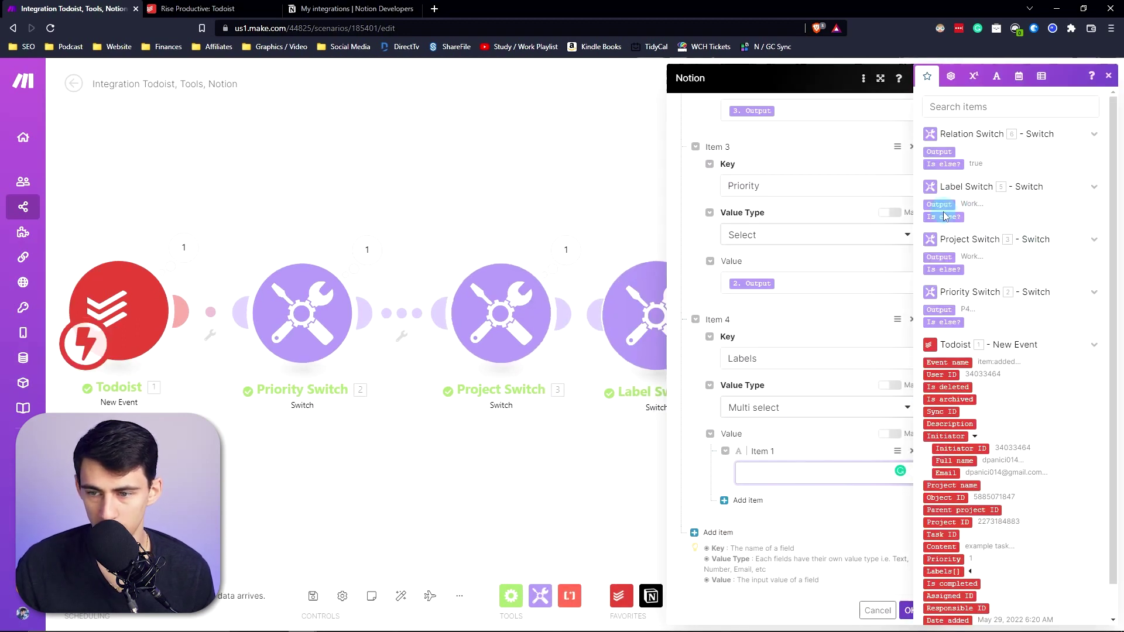
left_click(828, 505)
Add Item 5 with the key Example Relation Project, copied from the Notion column.
left_click(715, 532)
scroll(772, 507, "down", 2)
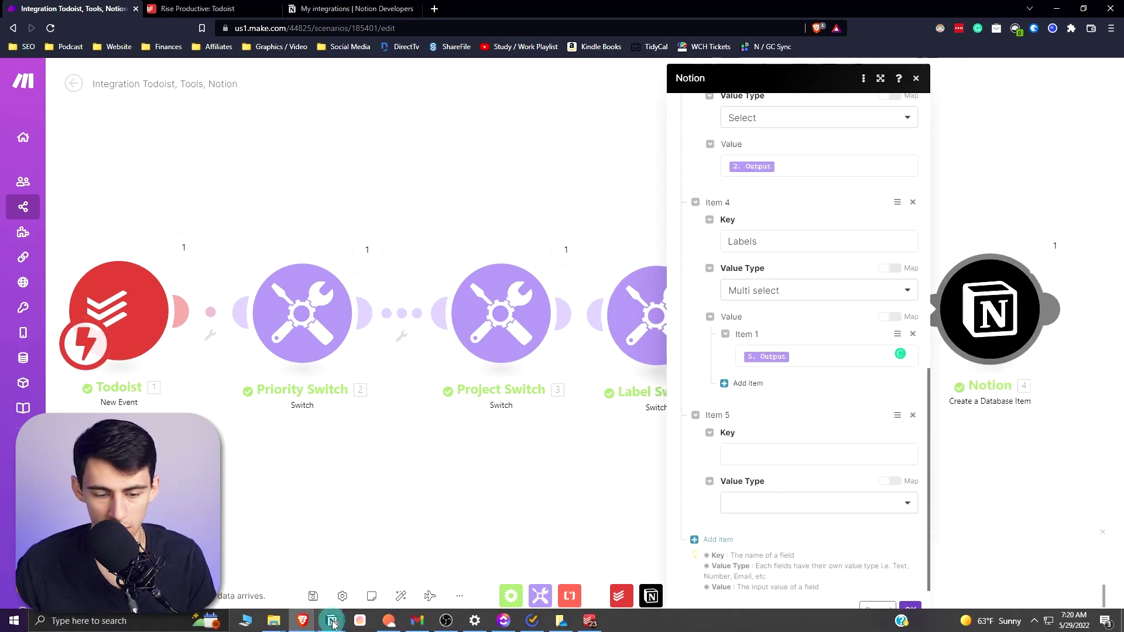
left_click(333, 621)
left_click(644, 158)
left_click(642, 180)
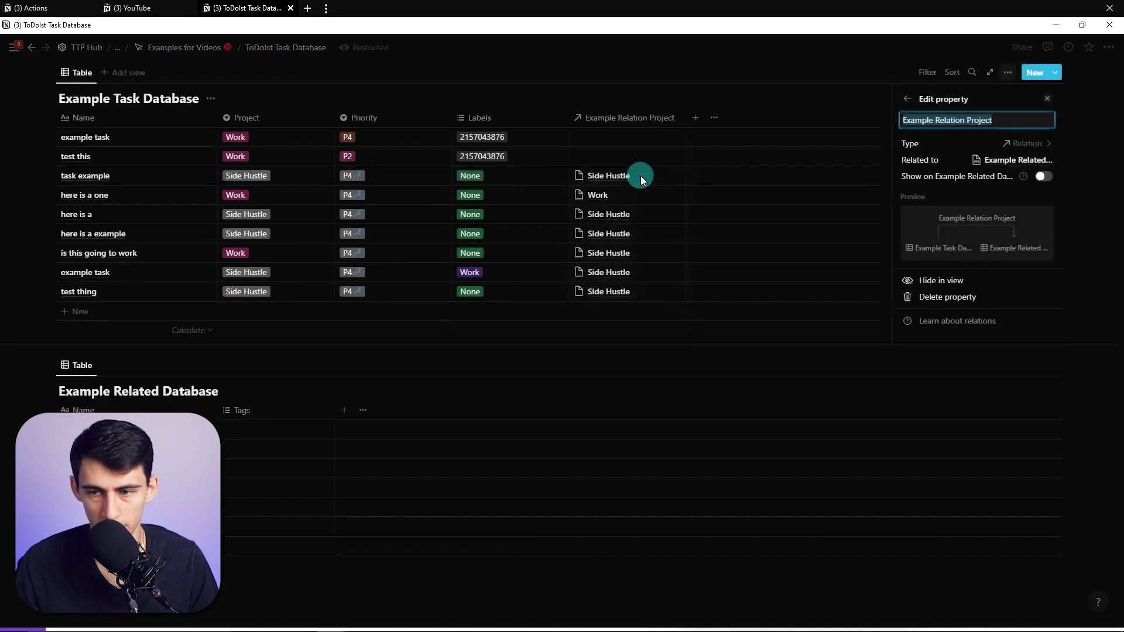
key("alt+Tab")
left_click(769, 445)
left_click(836, 420)
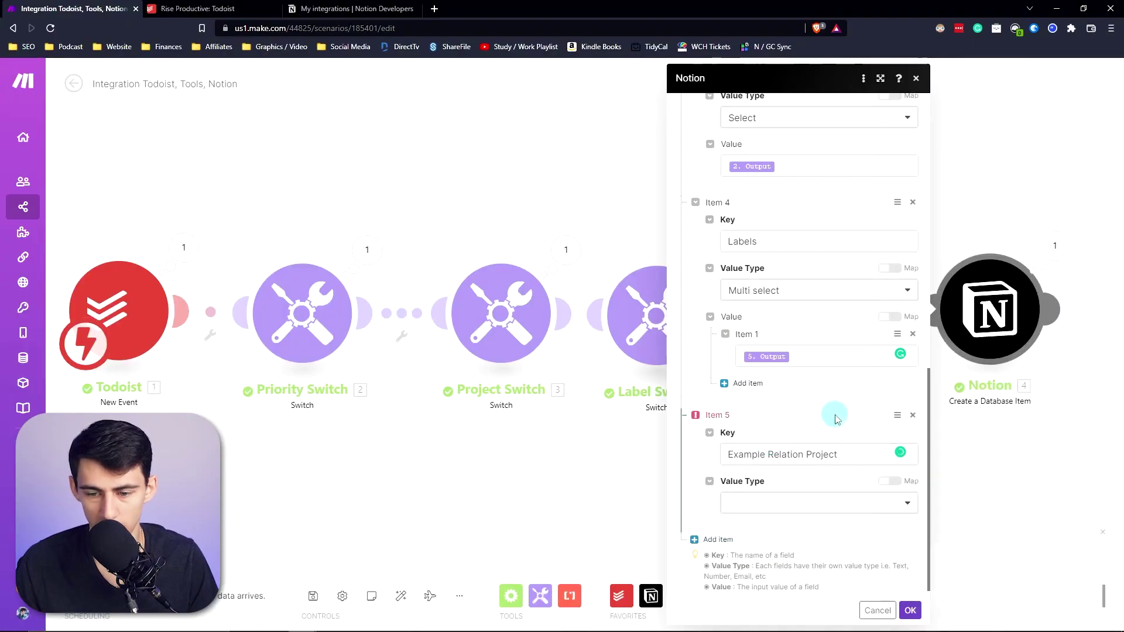
Make Item 5 a Relation valued from the Relation Switch's 6. Output, and save the module.
left_click(803, 503)
left_click(777, 533)
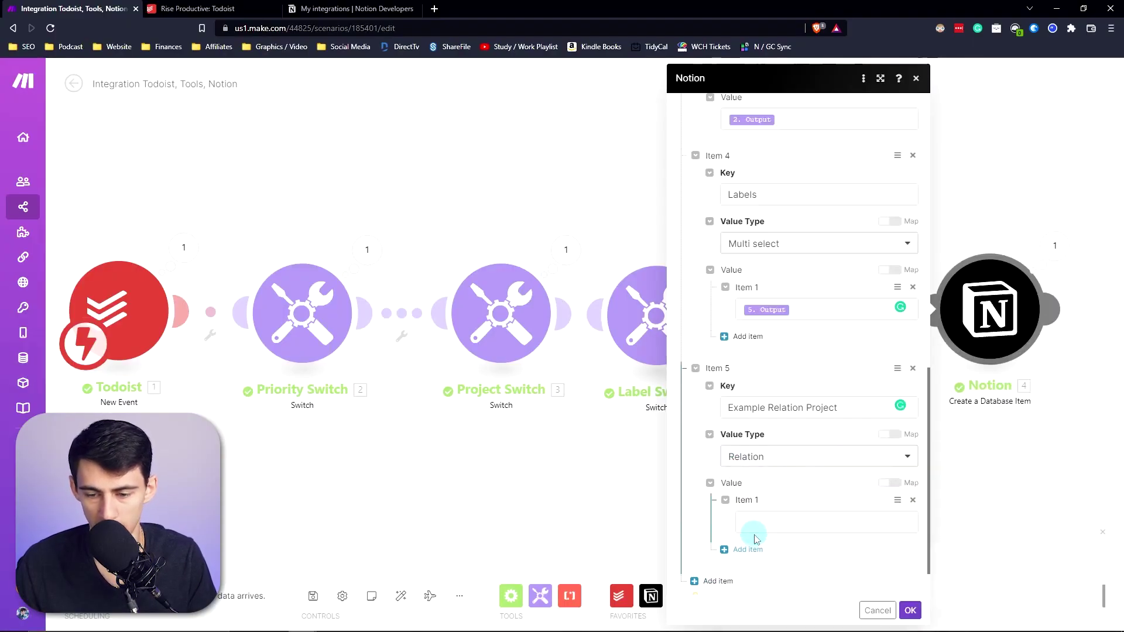
left_click(760, 527)
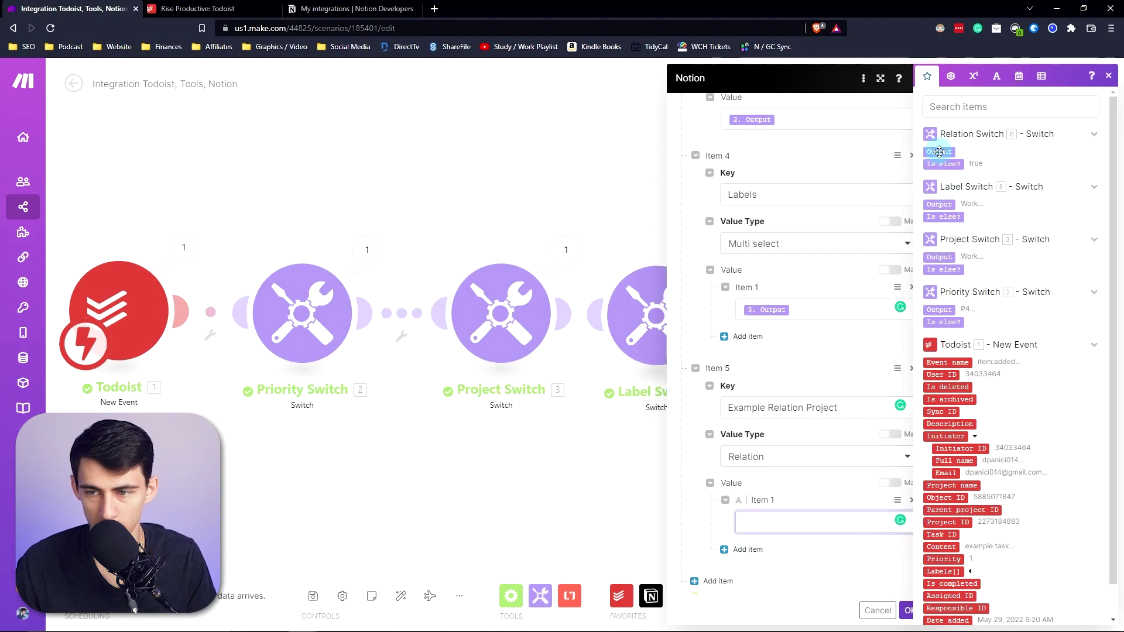
left_click(698, 301)
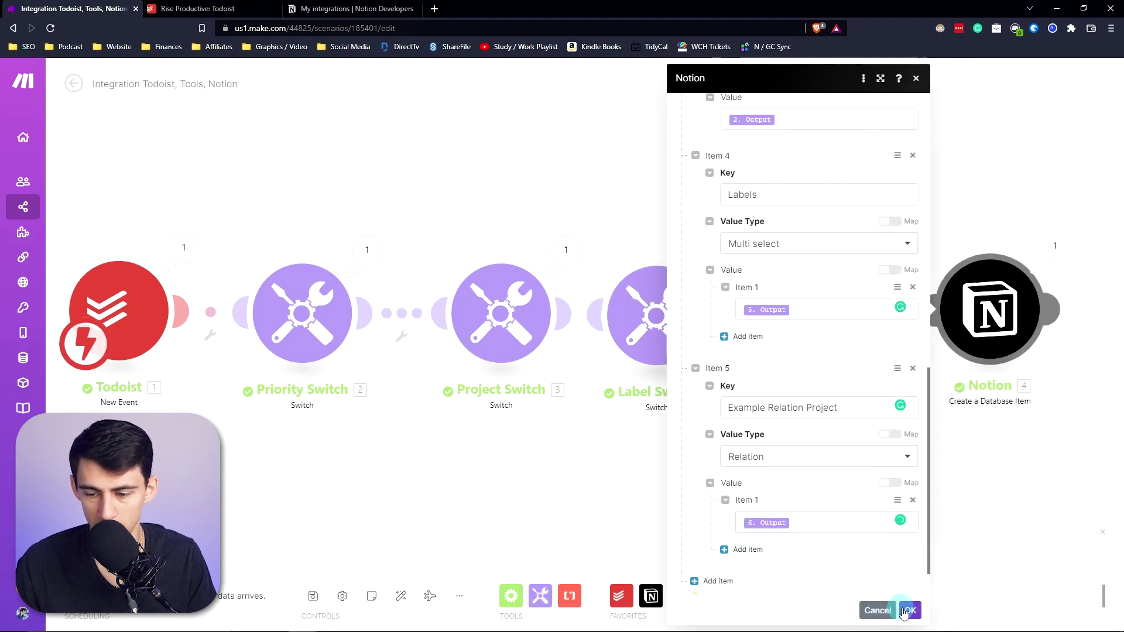
left_click(905, 611)
left_click(859, 310)
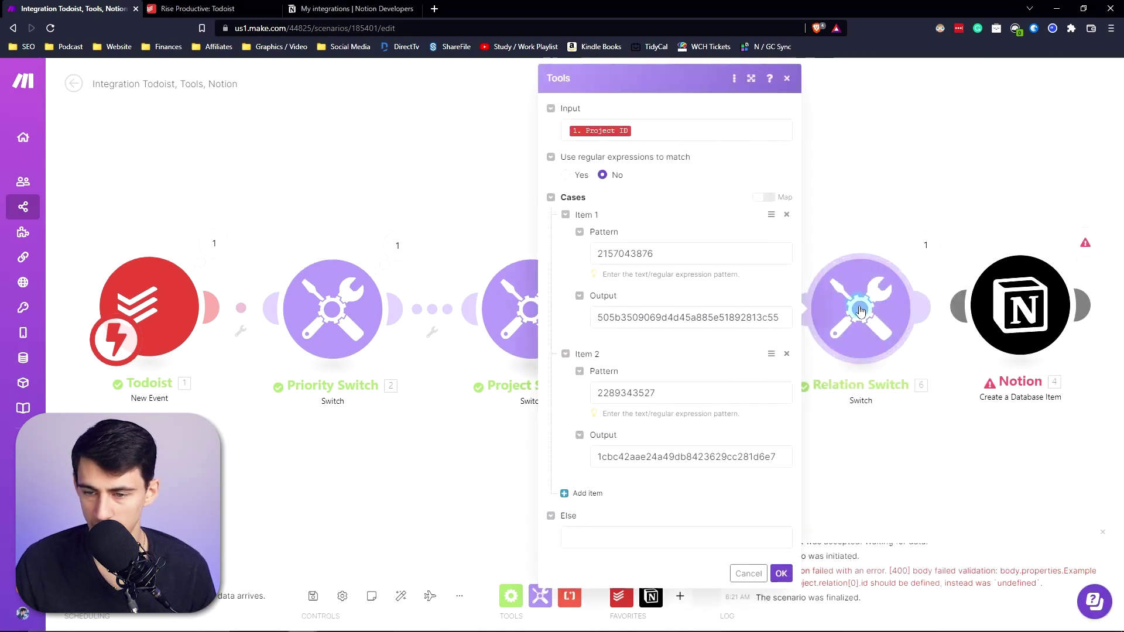
Copy Item 2's output page ID into the Relation Switch's Else field and save.
left_click(643, 535)
double_click(715, 319)
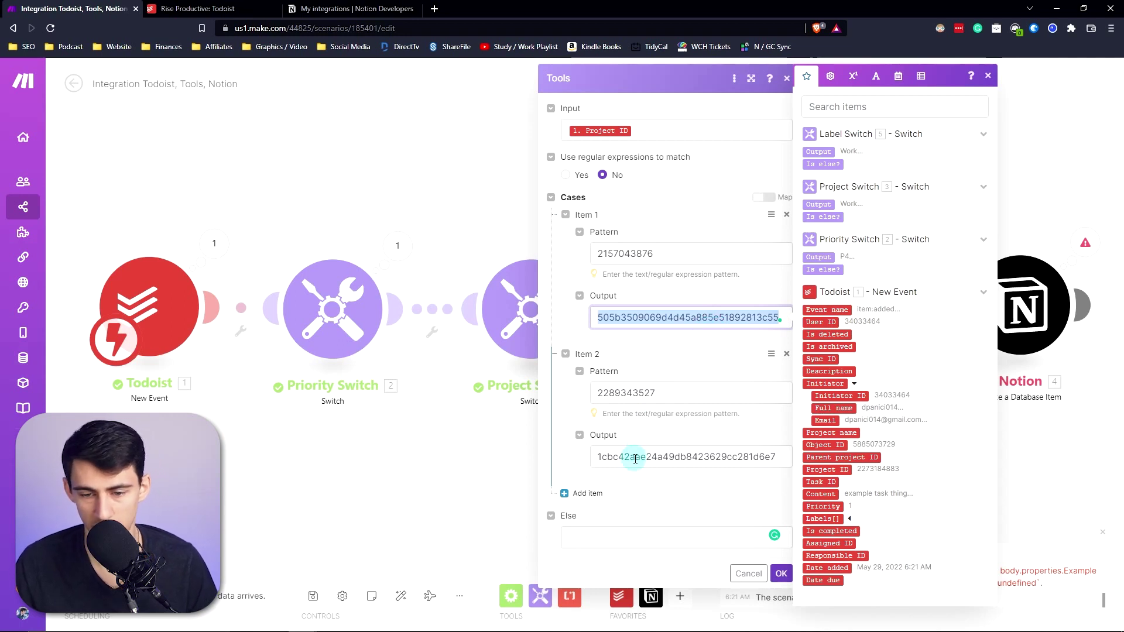
double_click(636, 459)
key("ctrl+c")
left_click(606, 539)
key("ctrl+v")
left_click(782, 574)
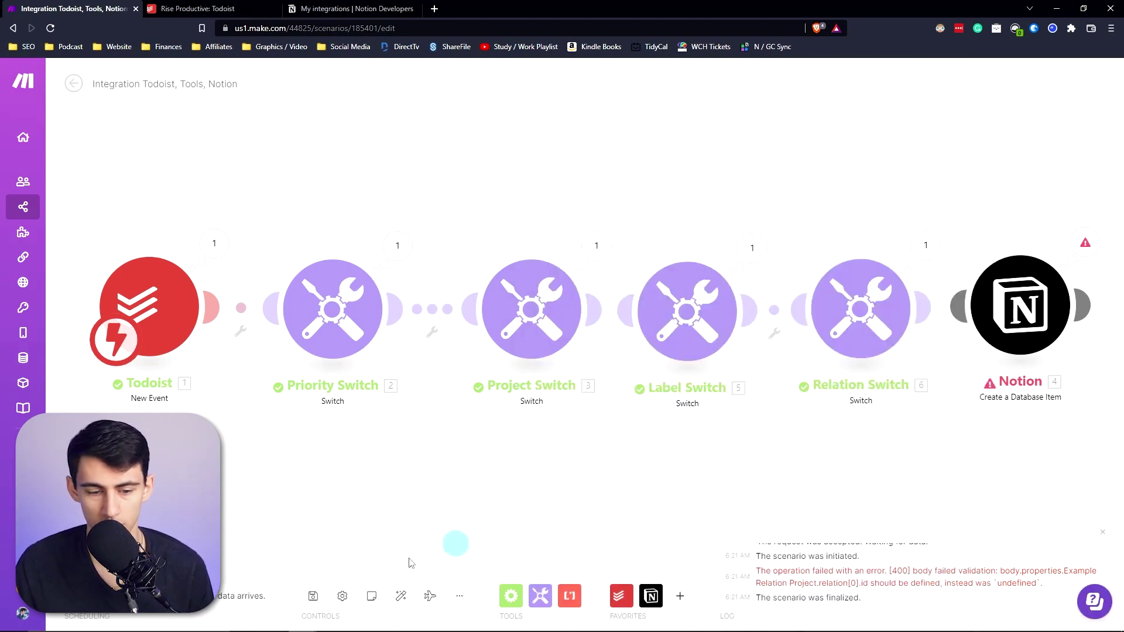
Quick-add Todoist task 'test' in Rise Productive labelled Work, then check the result in Notion.
key("ctrl+alt+a")
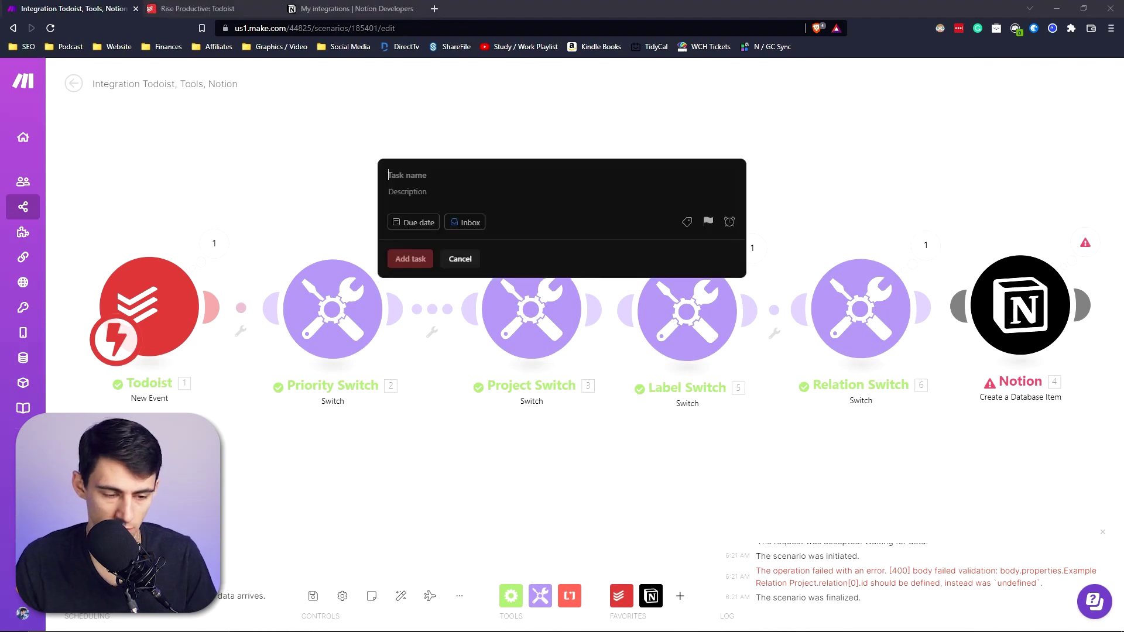
type("#rise")
key("Return")
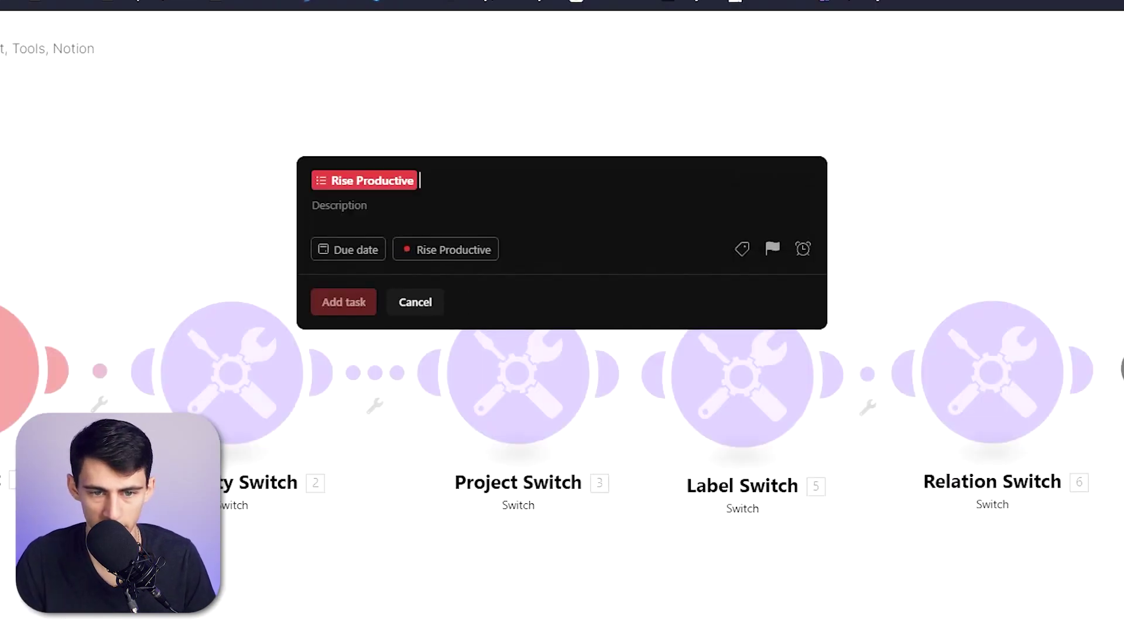
type("@w")
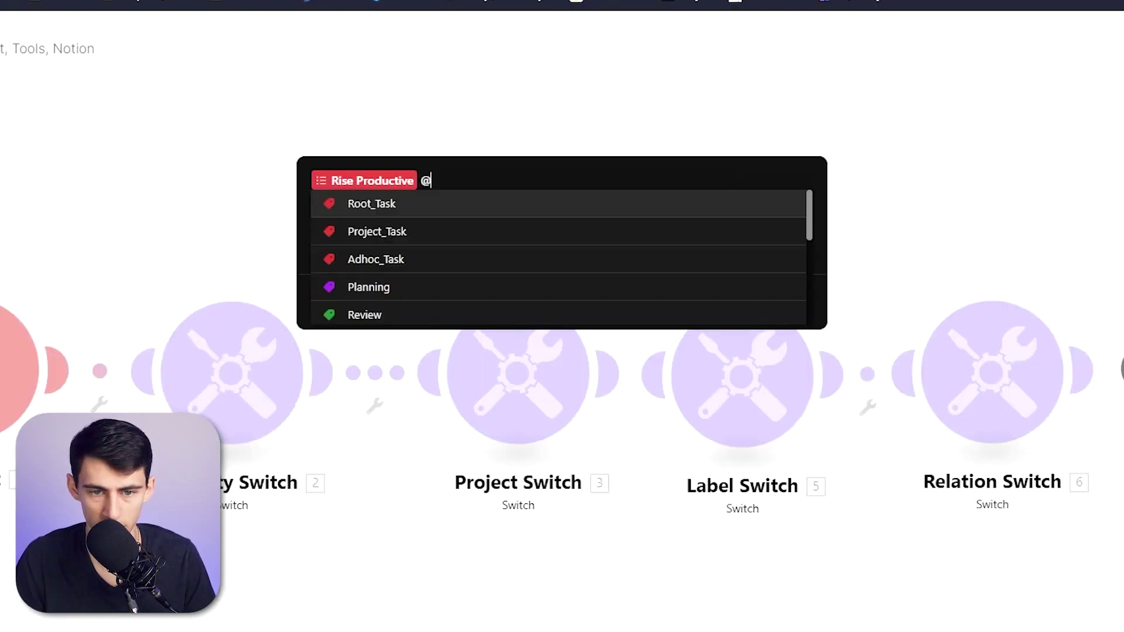
key("Return")
type("test")
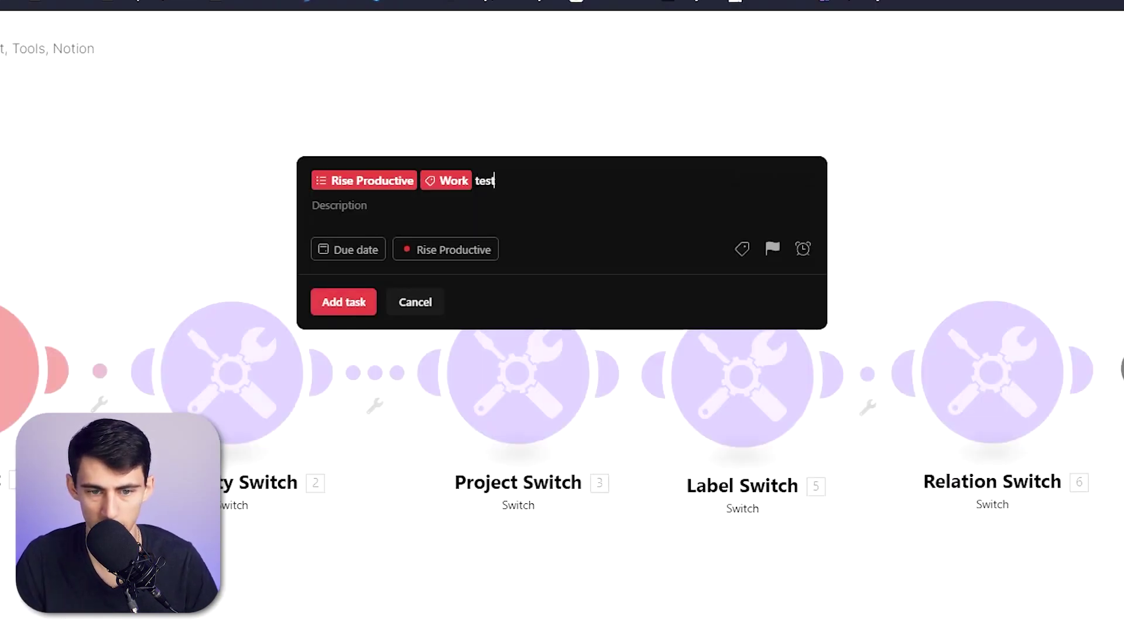
key("Return")
key("alt+Tab")
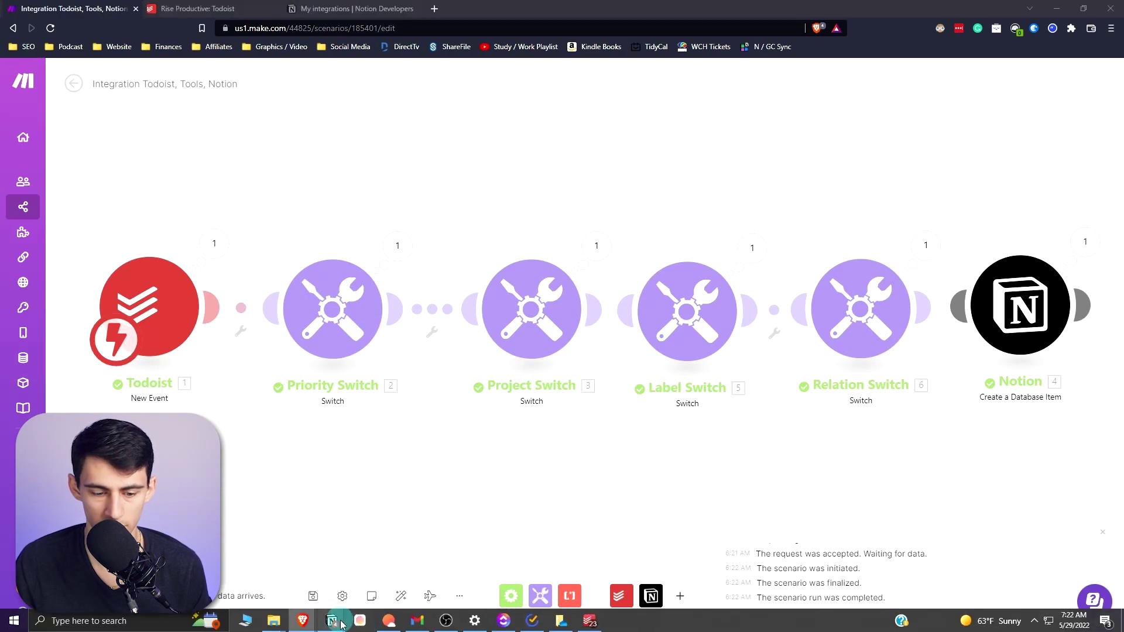
mouse_move(360, 624)
left_click(492, 579)
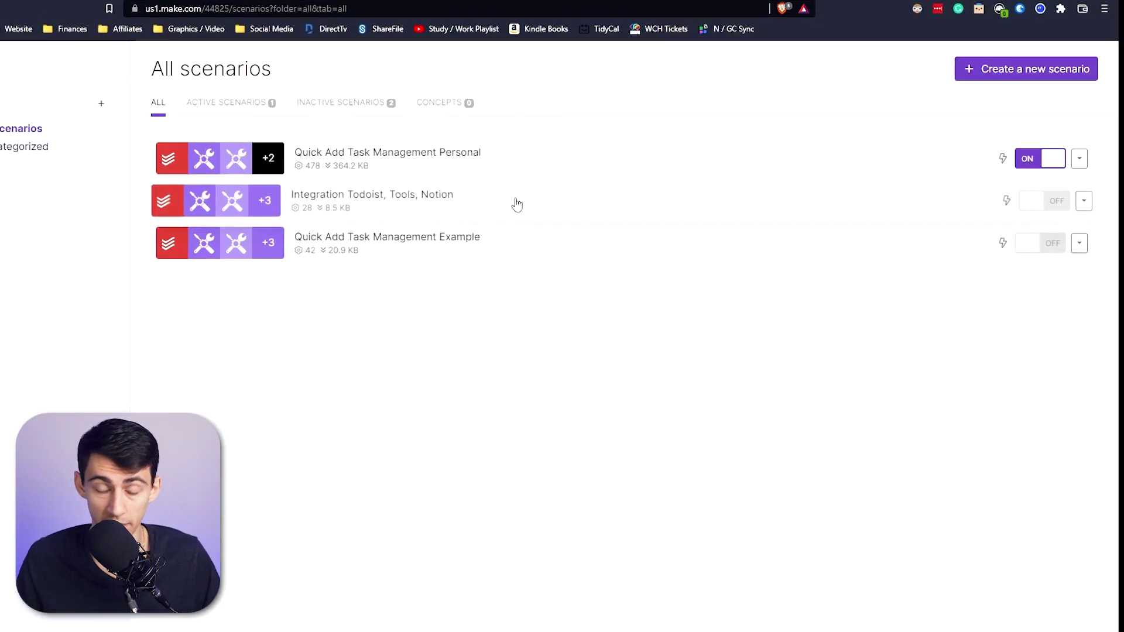
Switch the Integration Todoist, Tools, Notion scenario ON, then discard a trial quick-add task.
left_click(1006, 200)
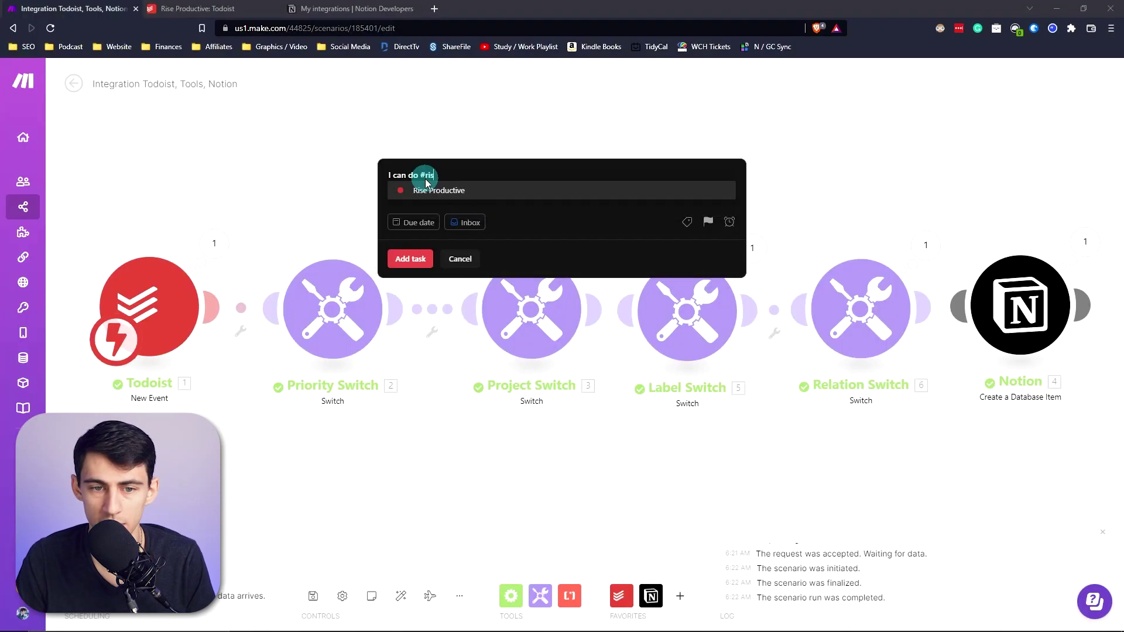
type("@")
key("Return")
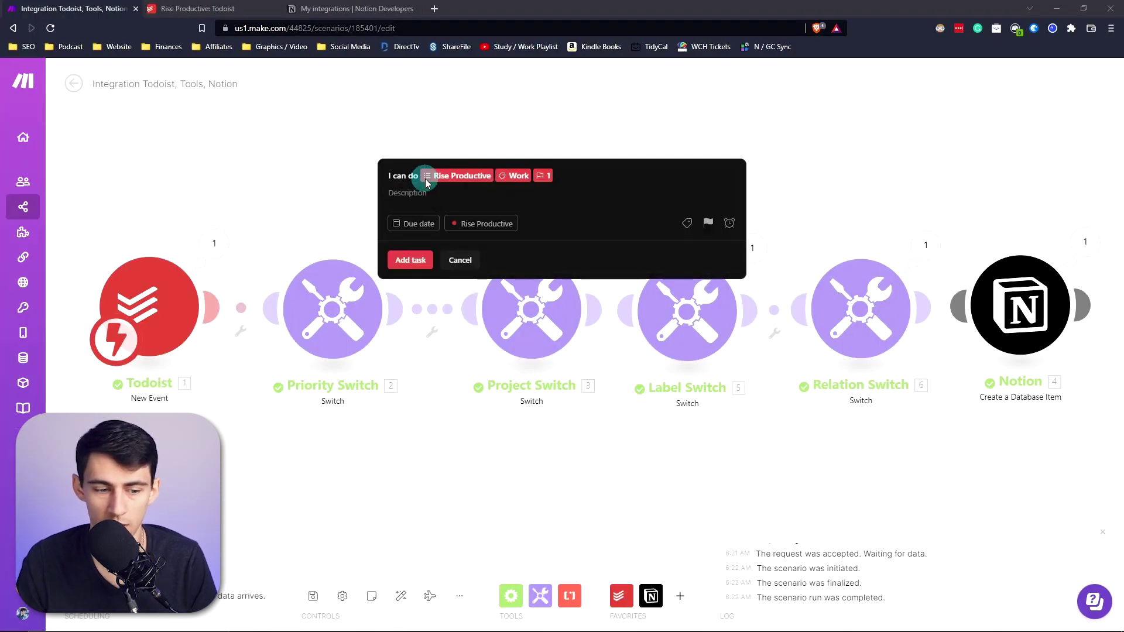
key("Escape")
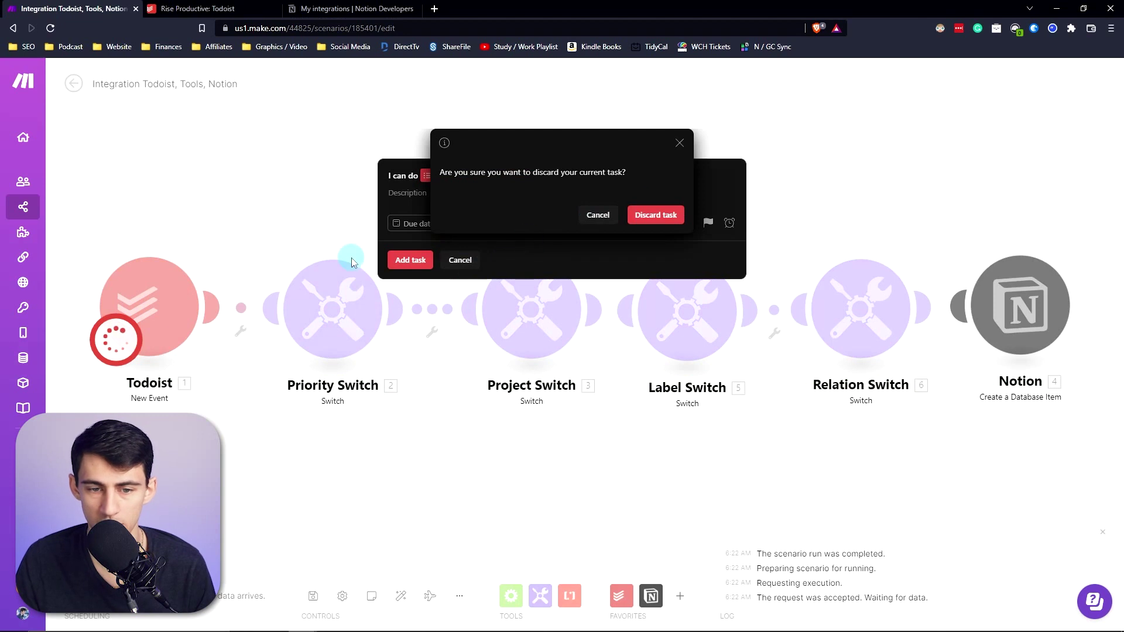
left_click(412, 259)
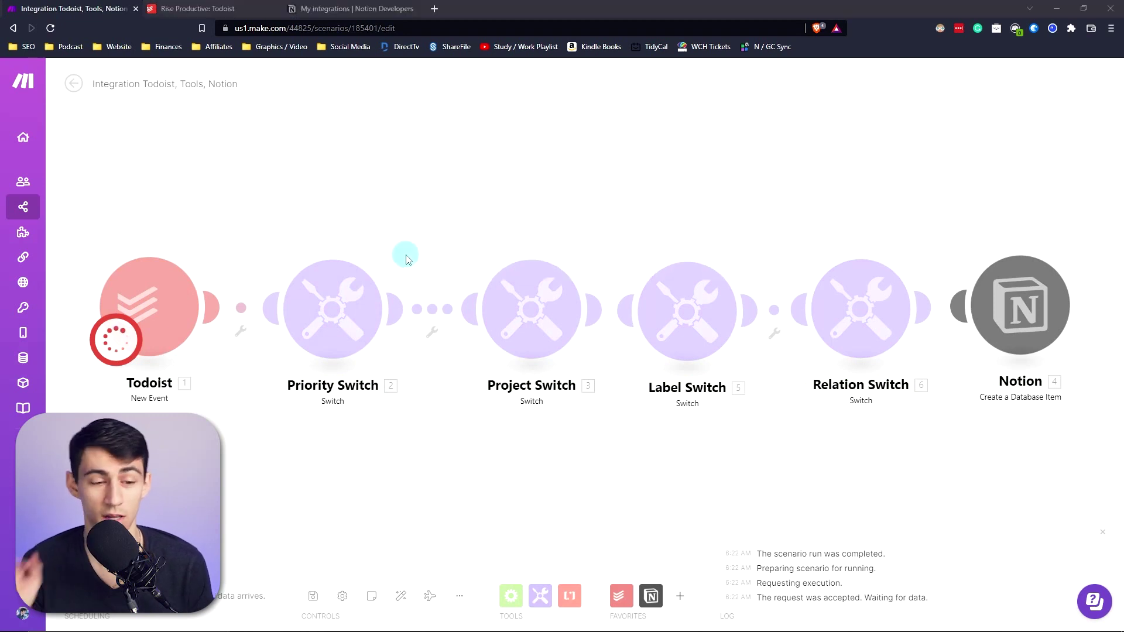